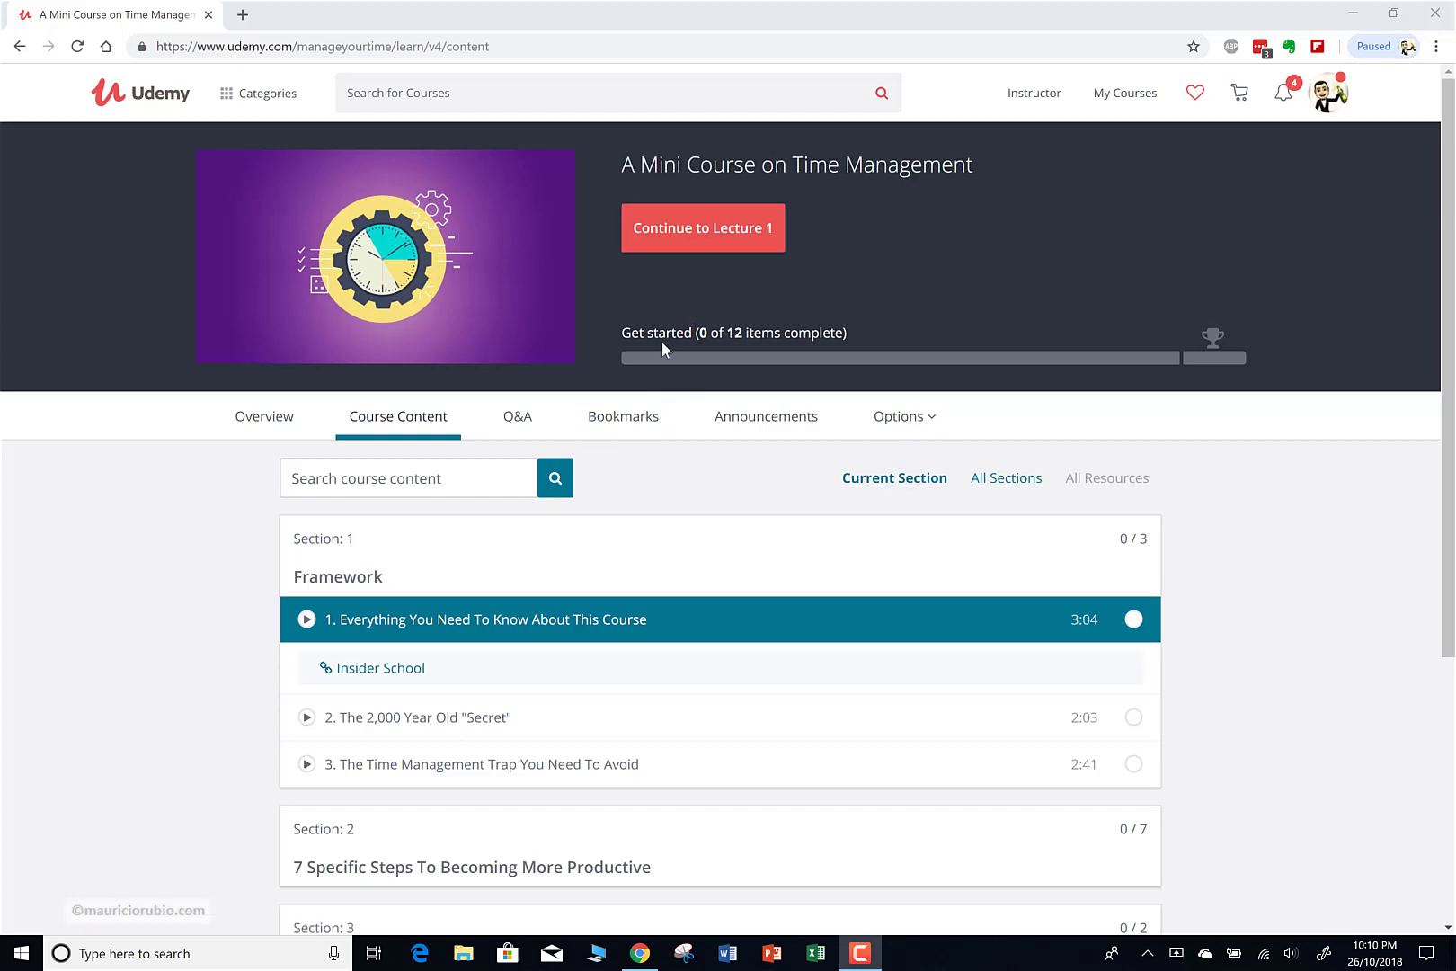
# - Check the progress count and browse the Overview, Q&A, Bookmarks and Announcements tabs before returning to Course content
pyautogui.moveTo(711, 335); pyautogui.dragTo(745, 335)
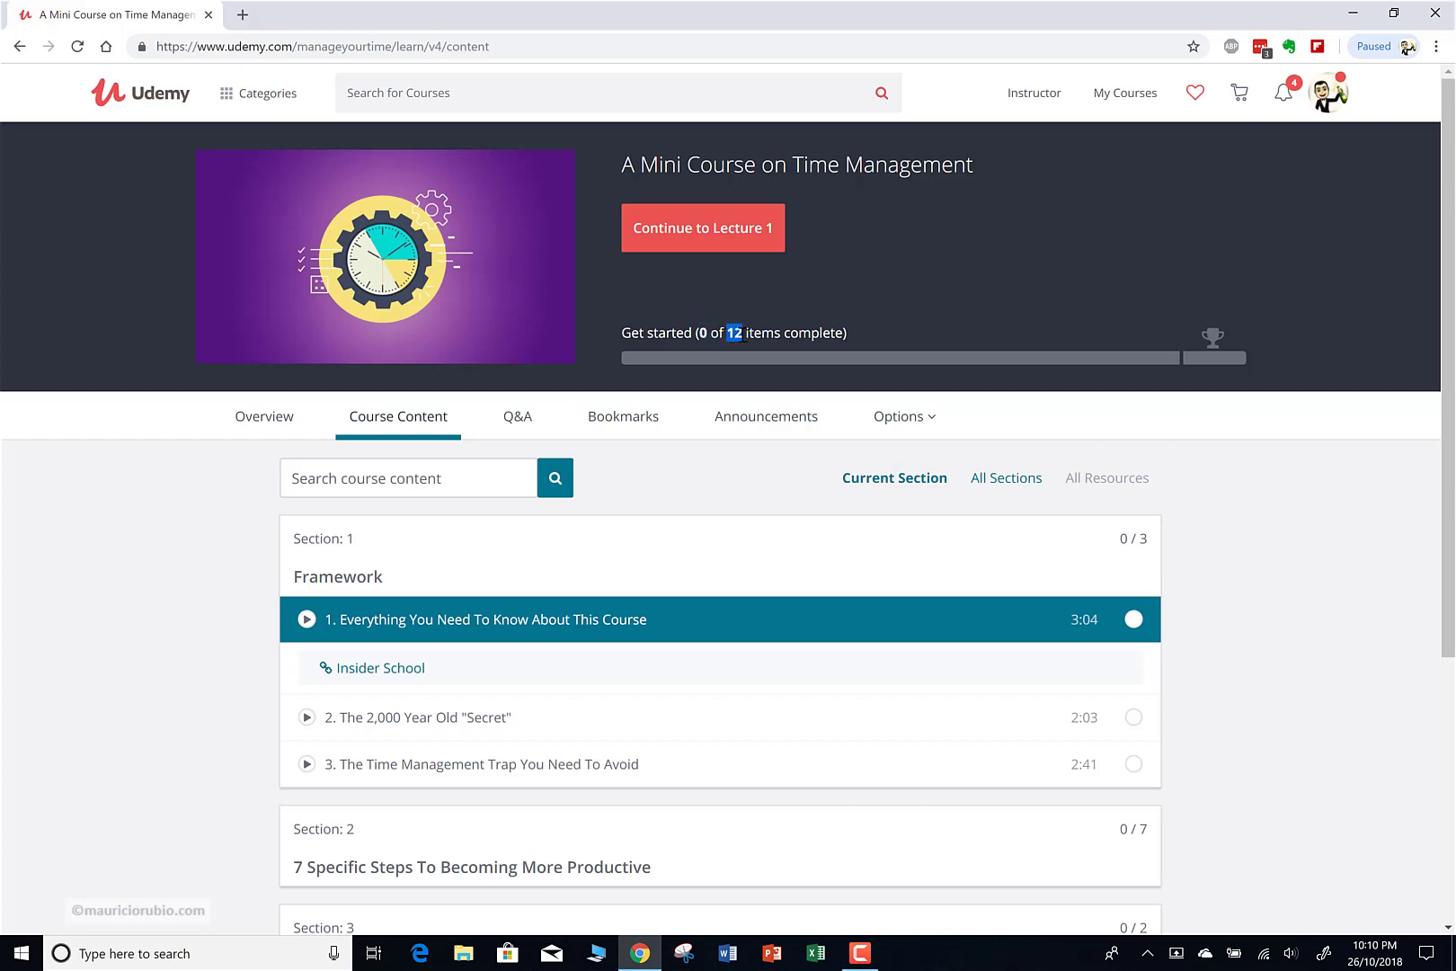
pyautogui.click(838, 334)
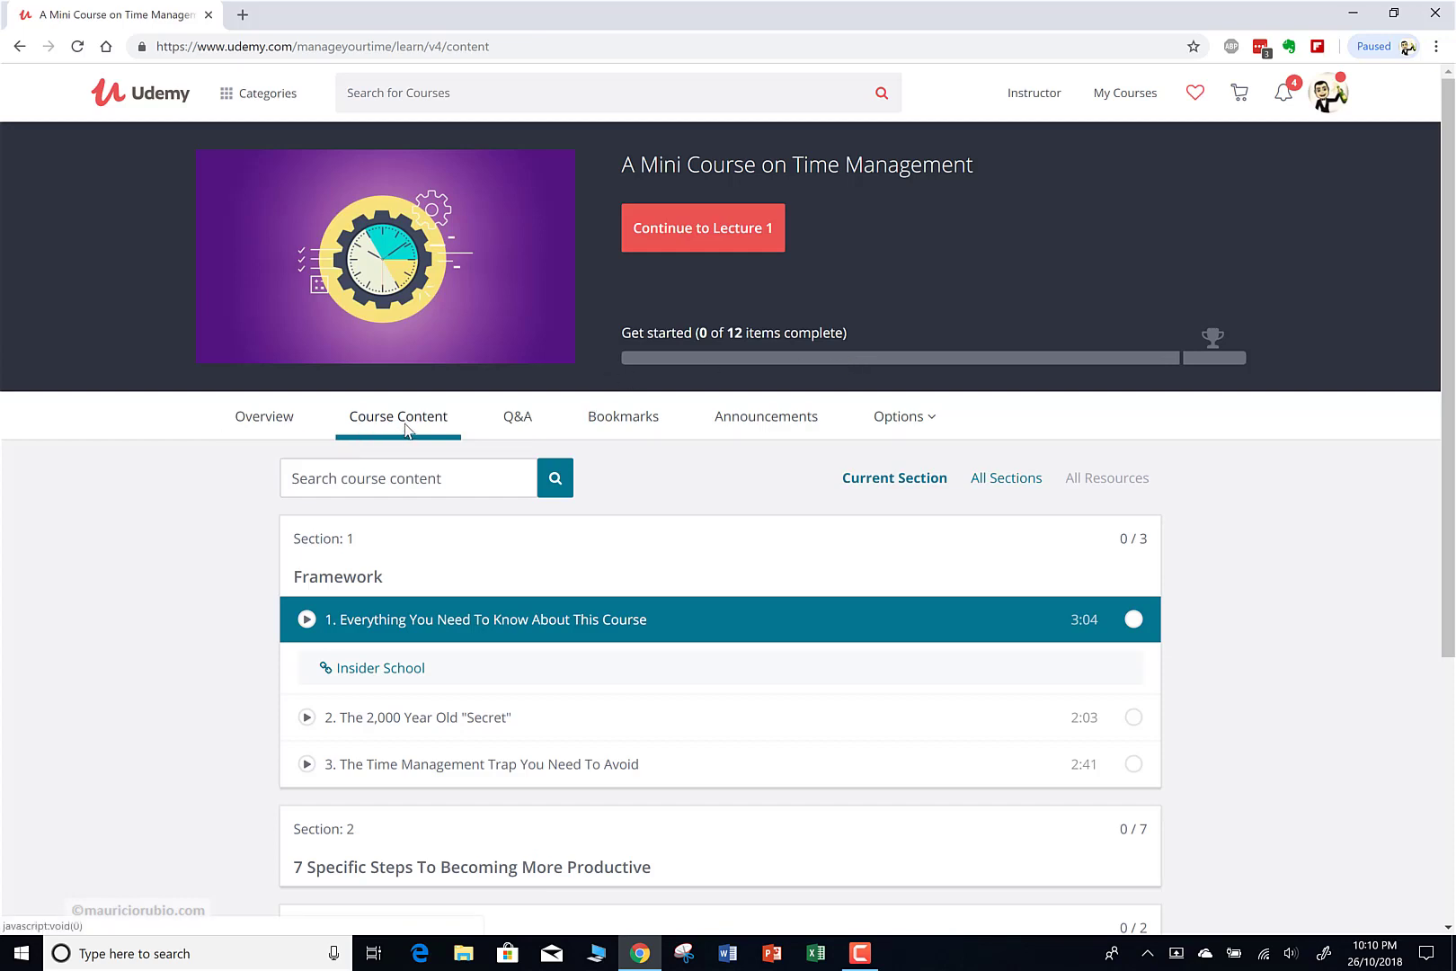
pyautogui.click(284, 428)
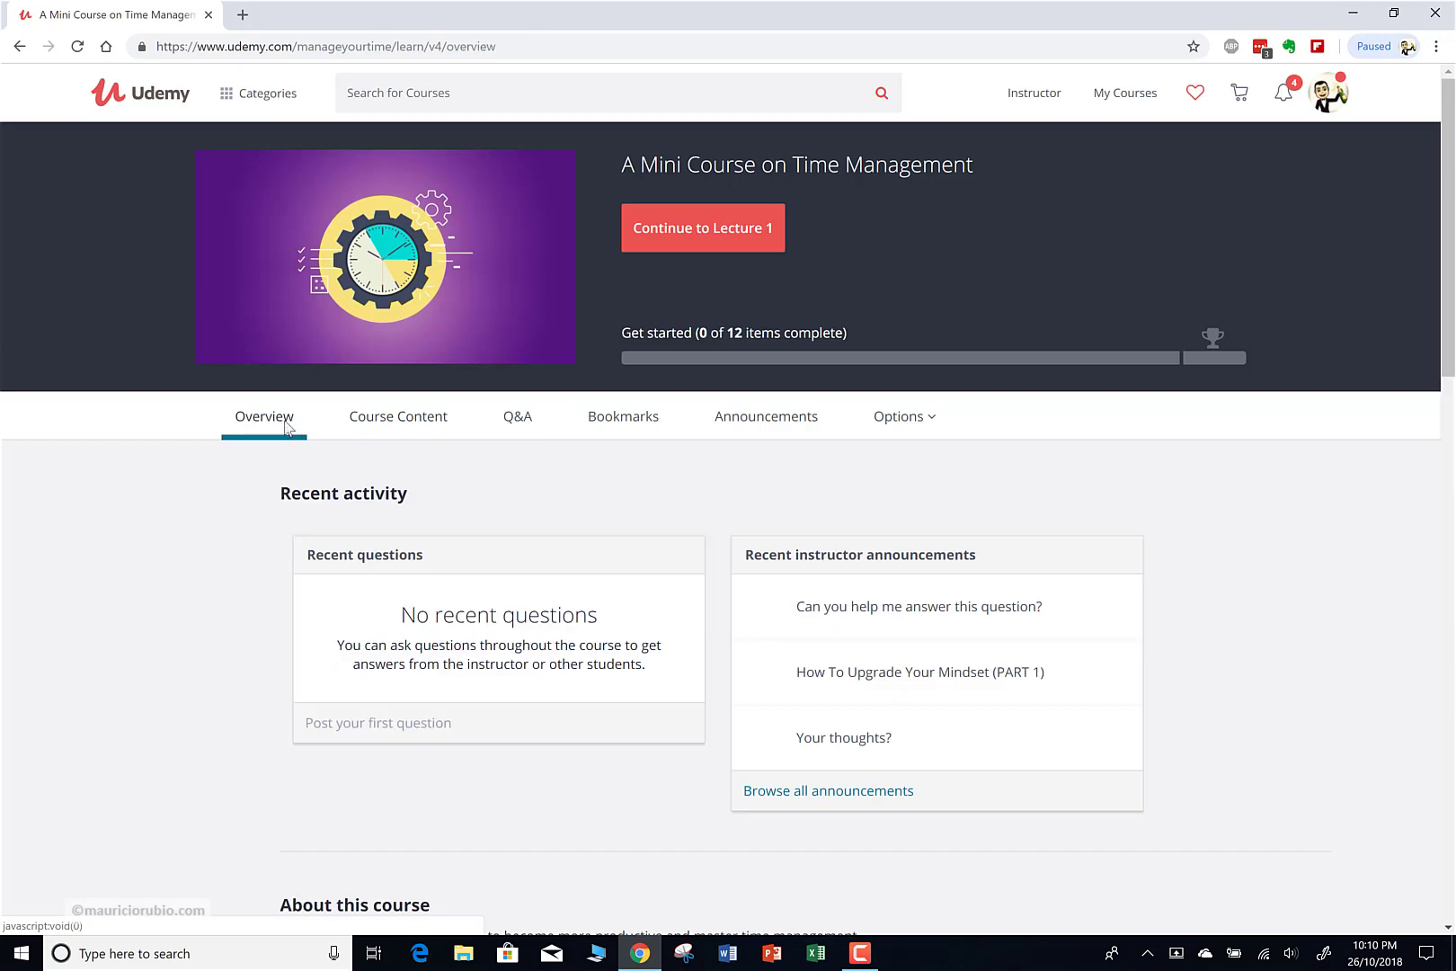
pyautogui.click(402, 437)
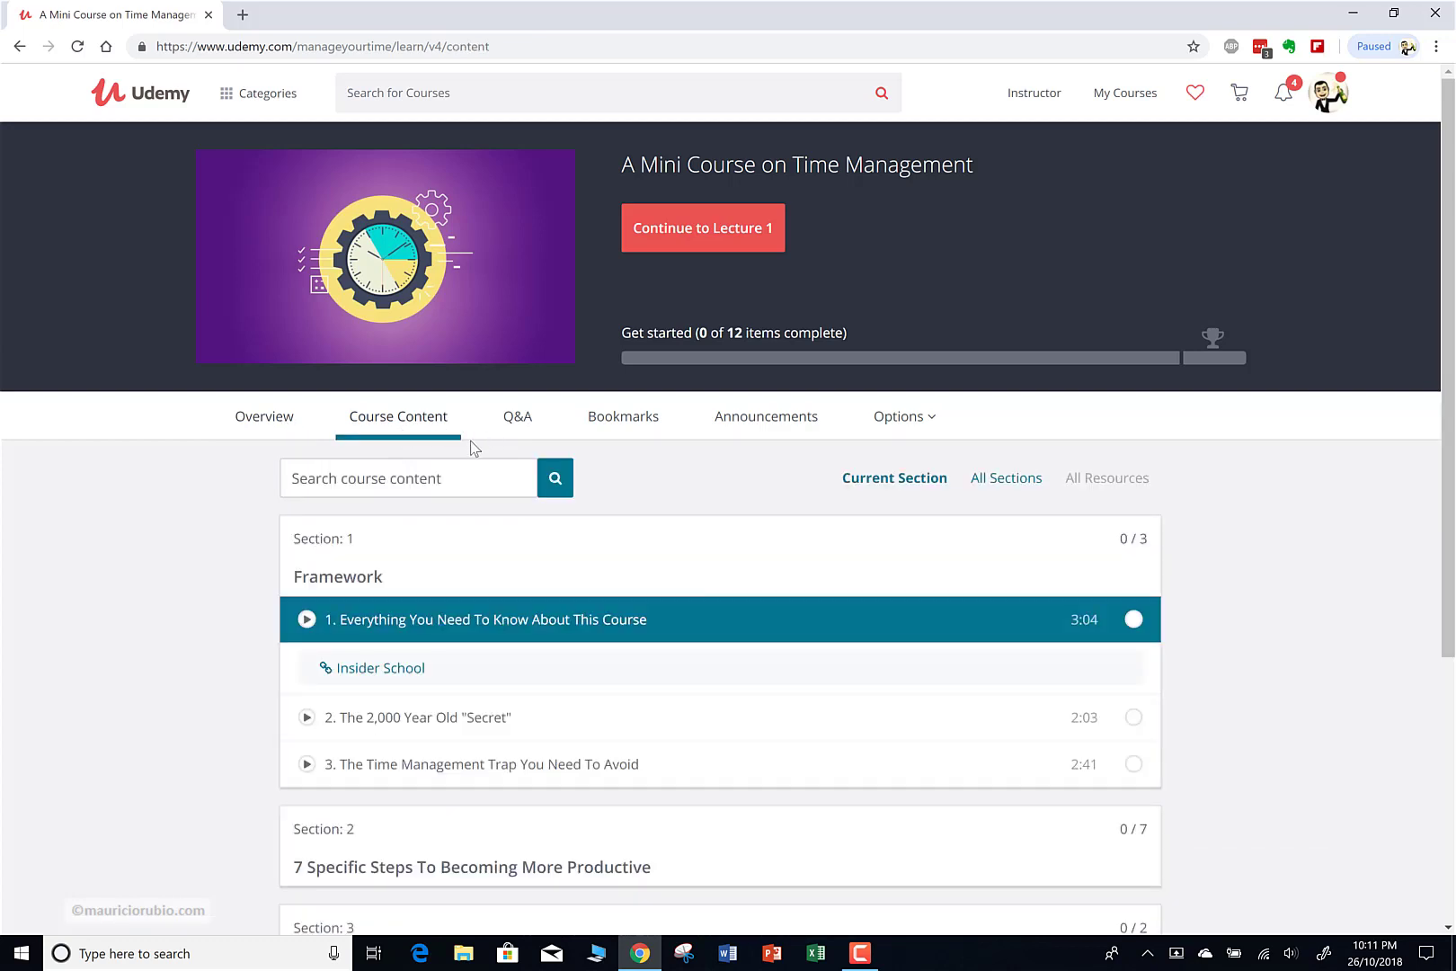
pyautogui.click(519, 421)
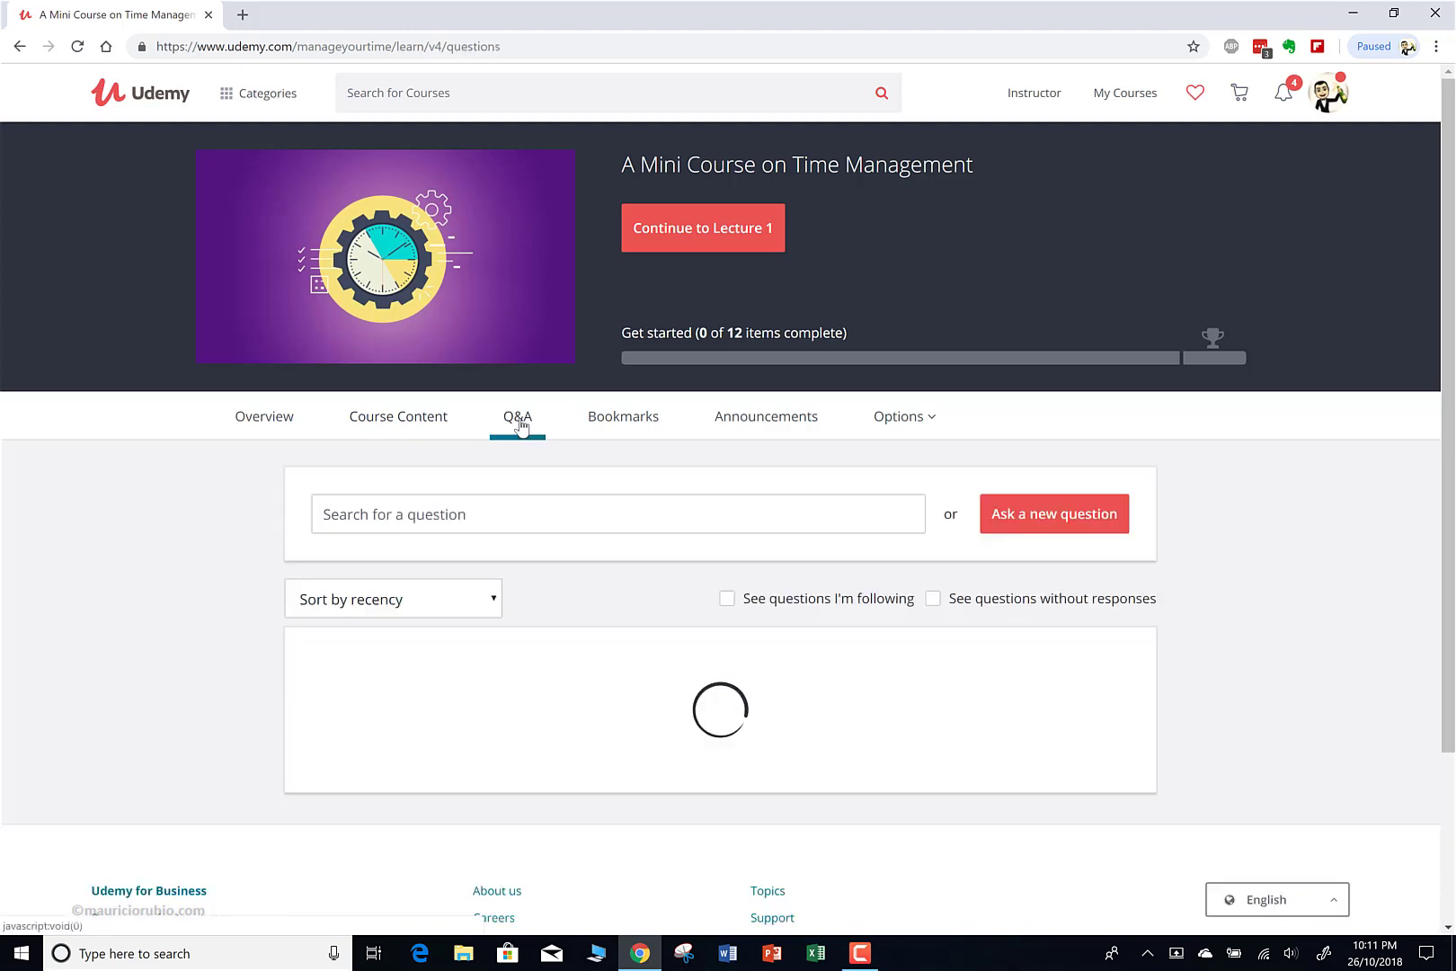
pyautogui.click(613, 431)
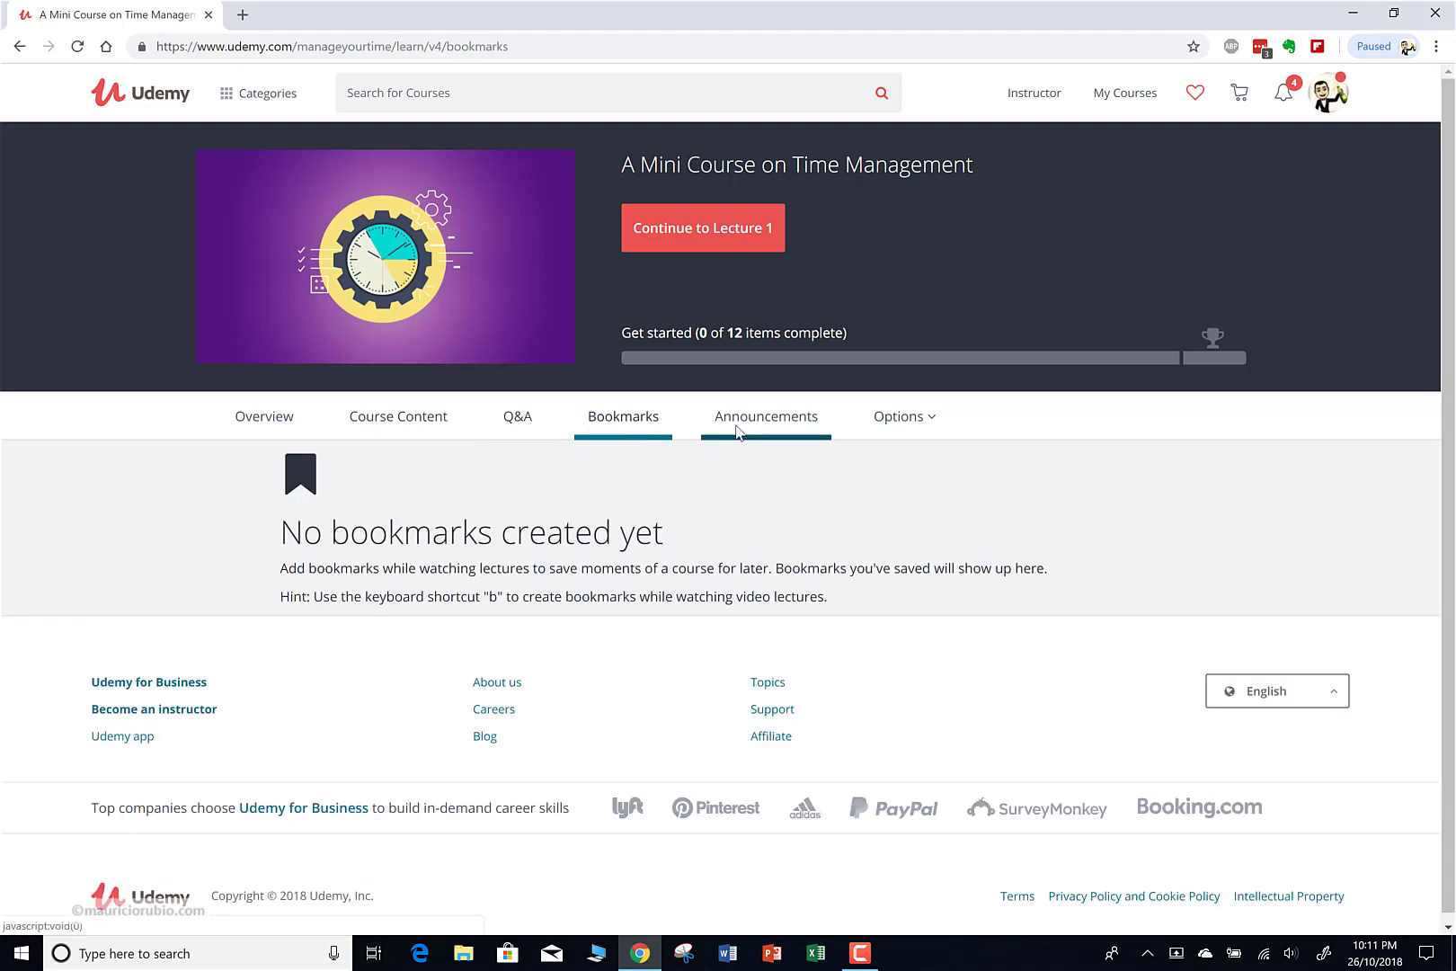
pyautogui.click(732, 430)
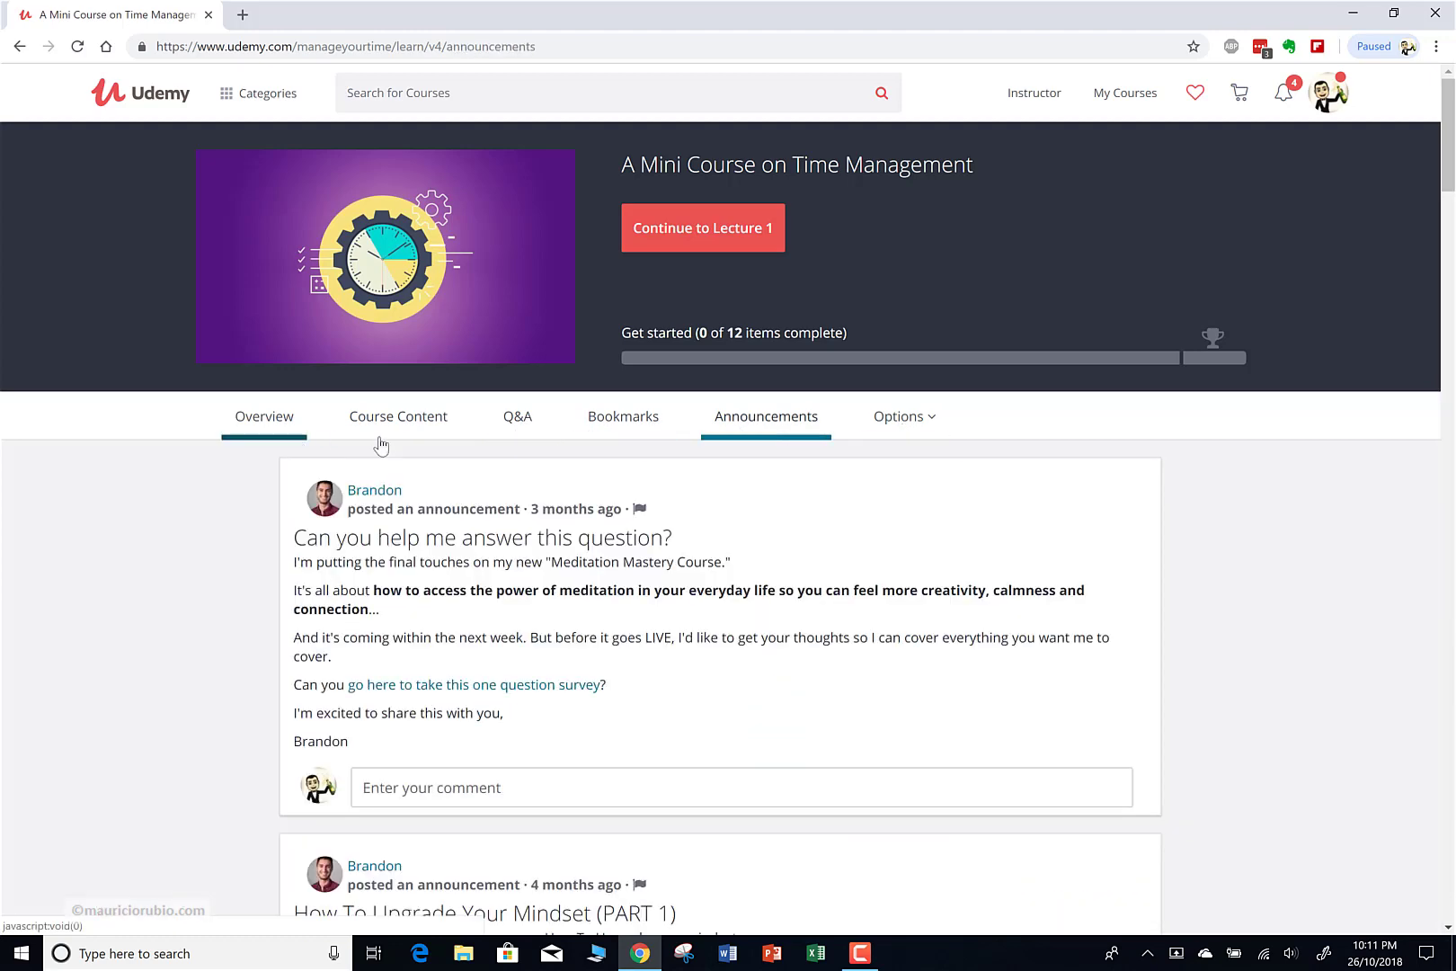
pyautogui.click(398, 418)
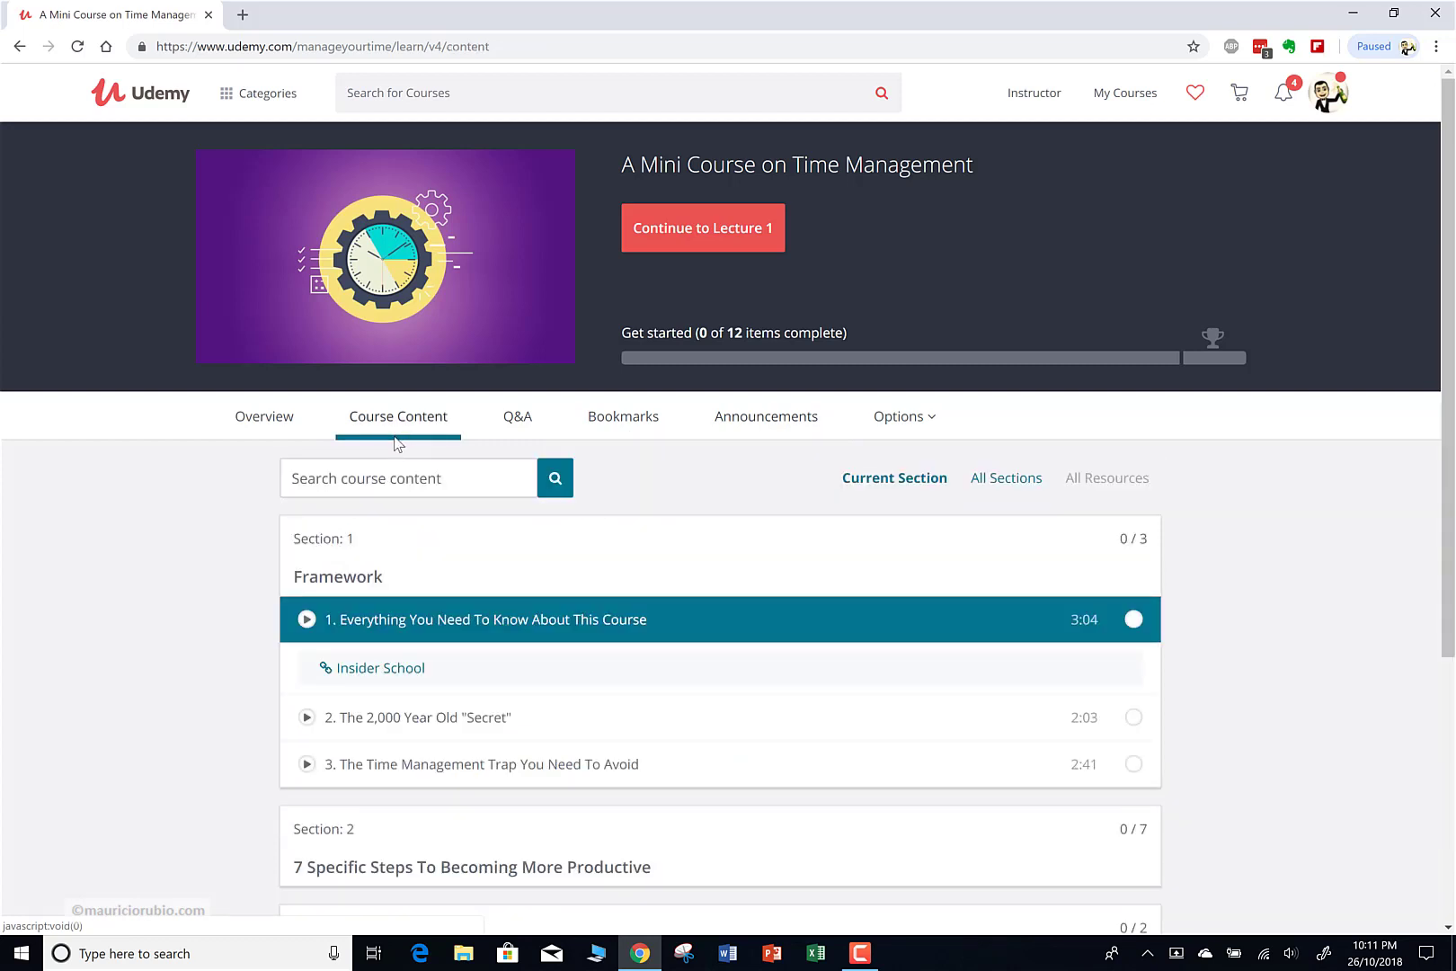
# - Expand Section 2 and the Next Steps section to list all their lectures
pyautogui.scroll(-1, 1244, 622)
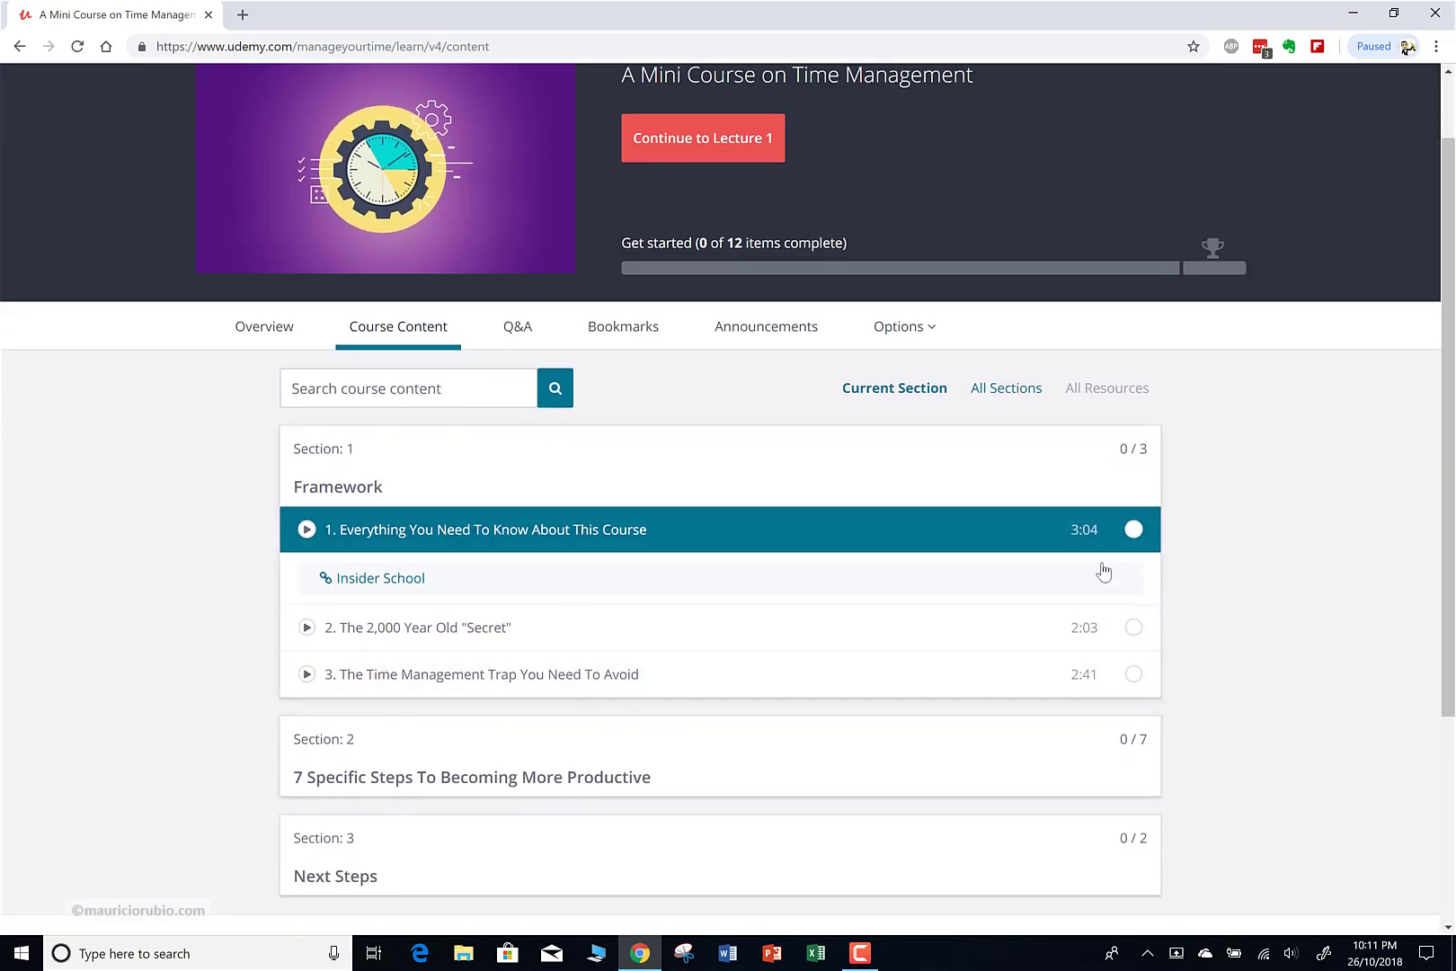
pyautogui.click(975, 784)
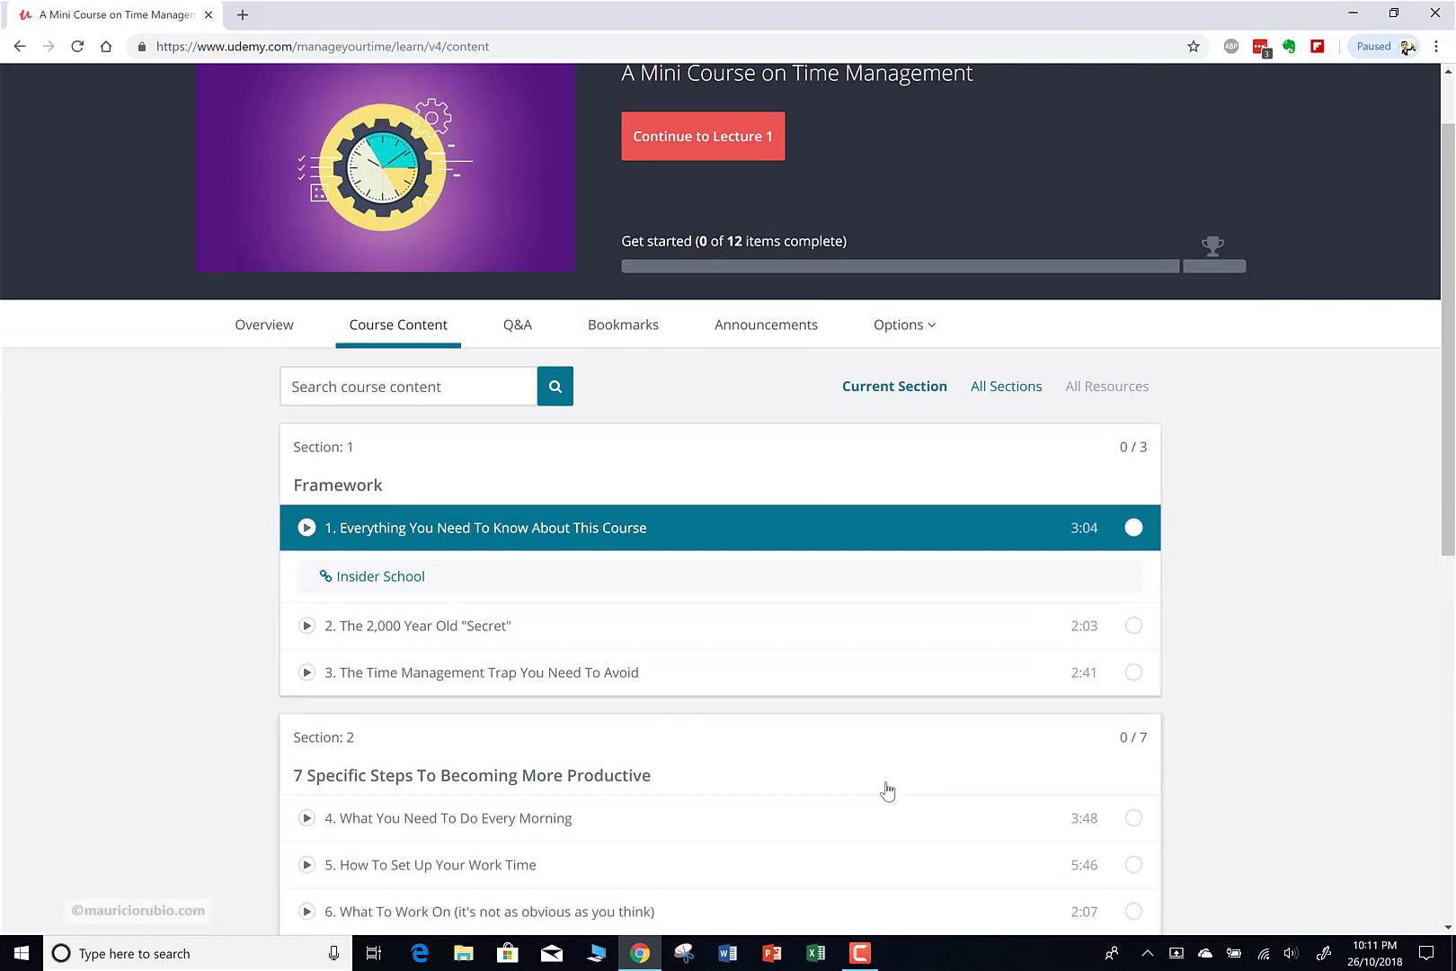
pyautogui.scroll(-4, 876, 805)
pyautogui.scroll(-2, 849, 876)
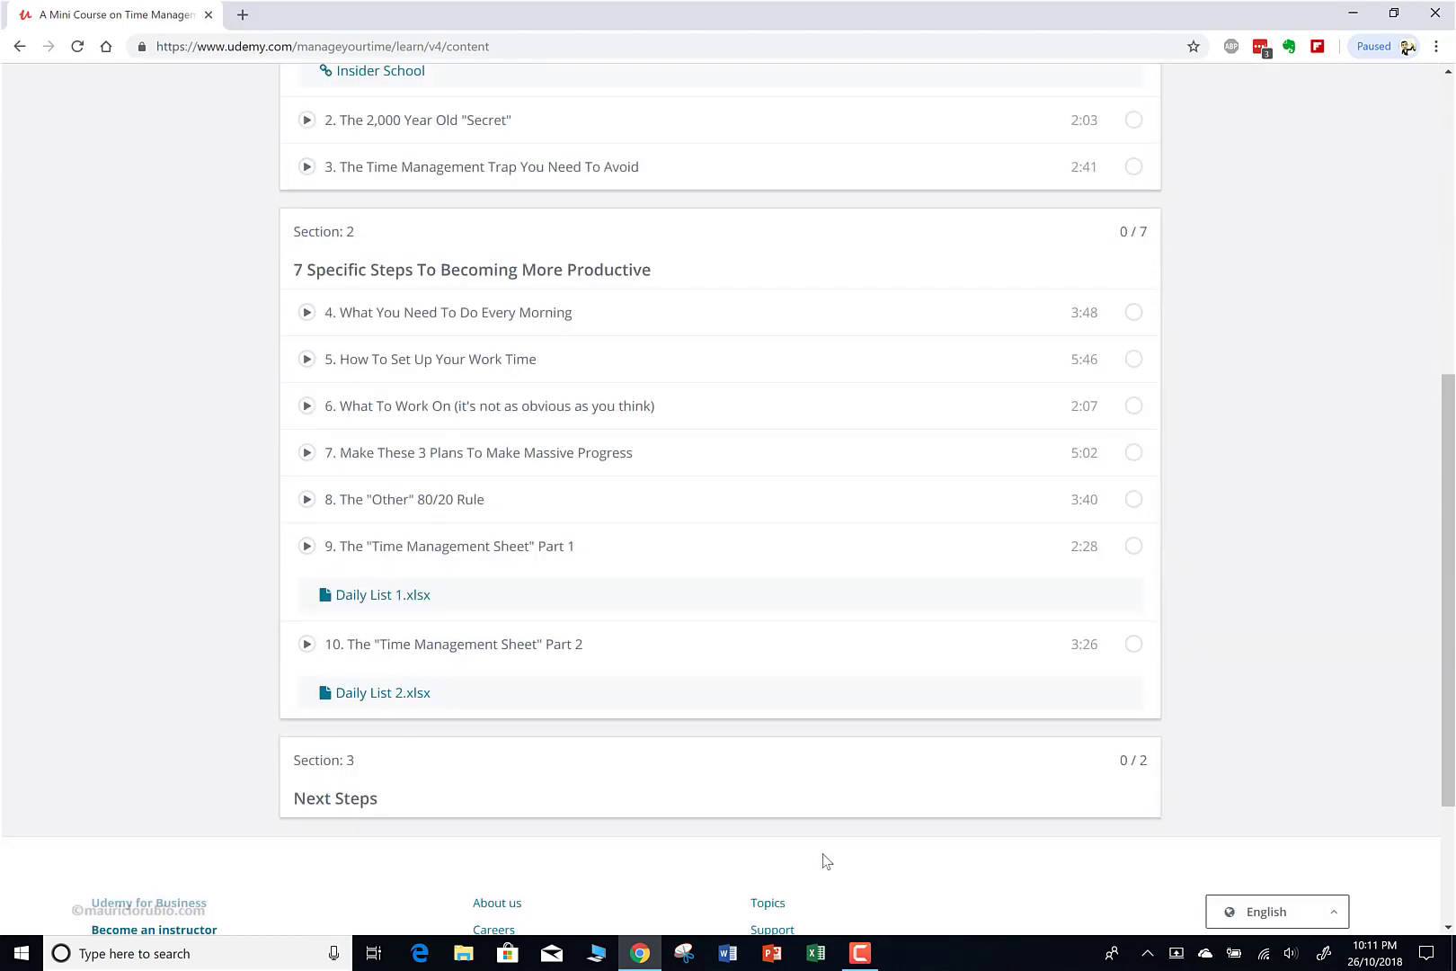
pyautogui.click(822, 770)
pyautogui.scroll(3, 1308, 683)
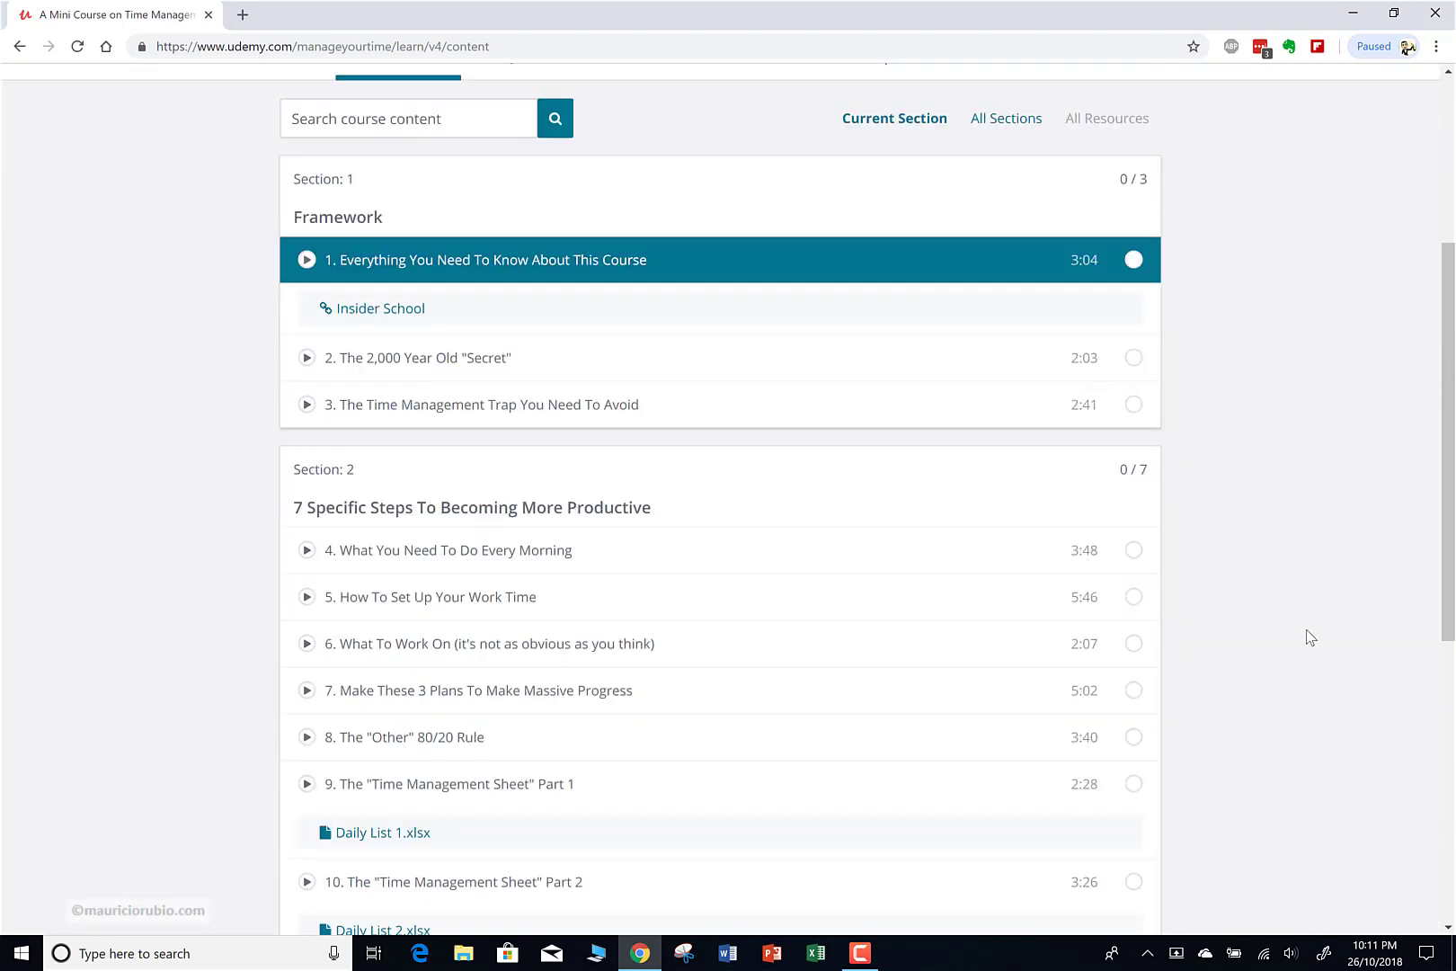
pyautogui.scroll(2, 1338, 524)
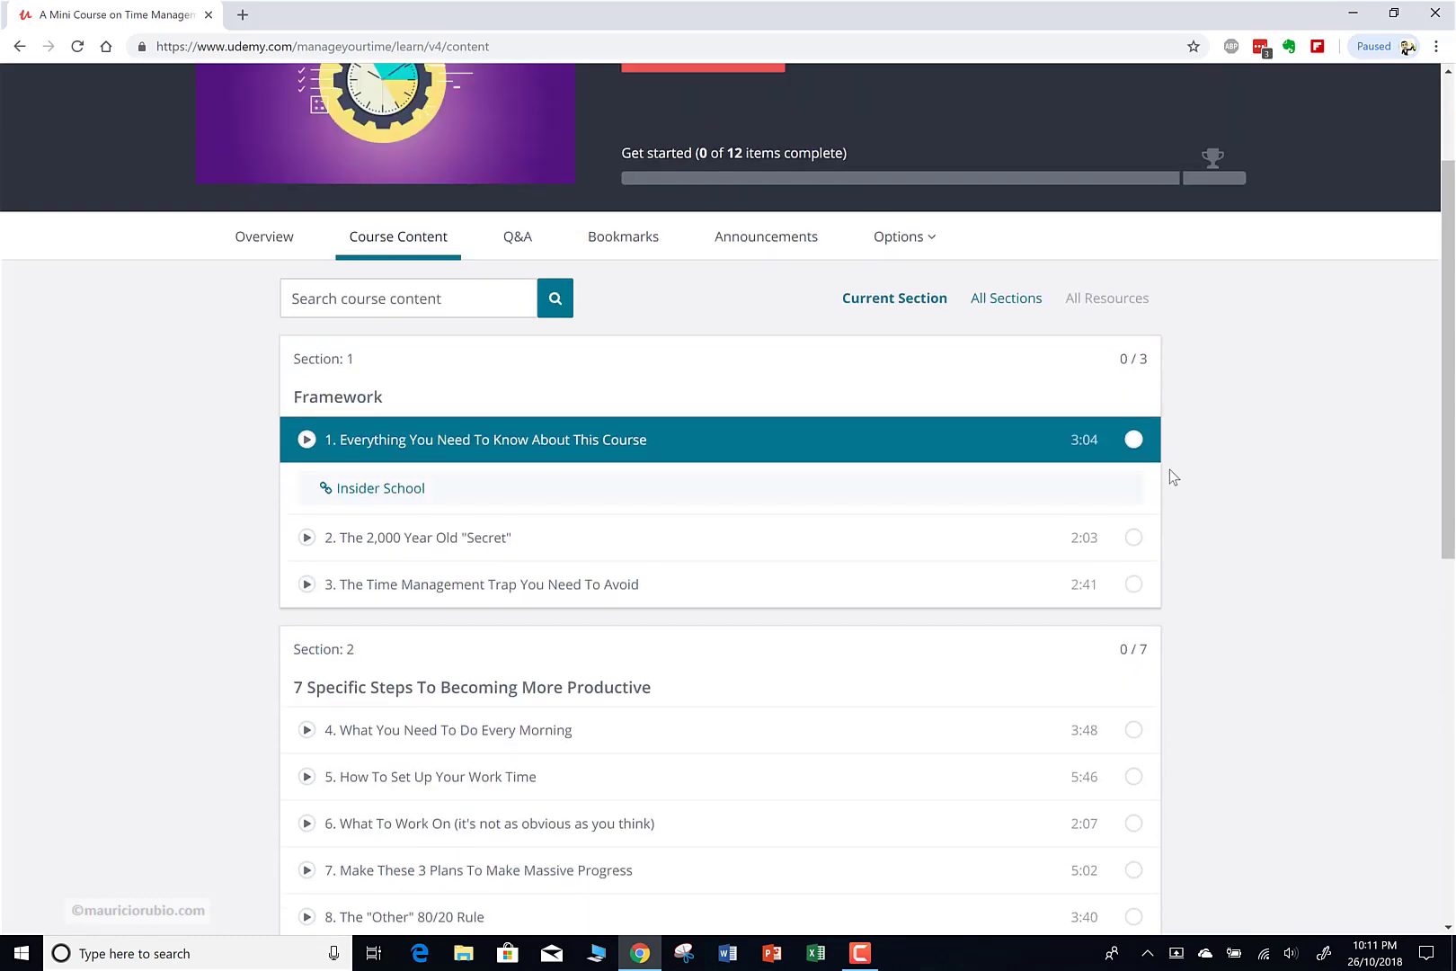
# - Mark lecture 1 as complete and scroll back to the top
pyautogui.click(1133, 440)
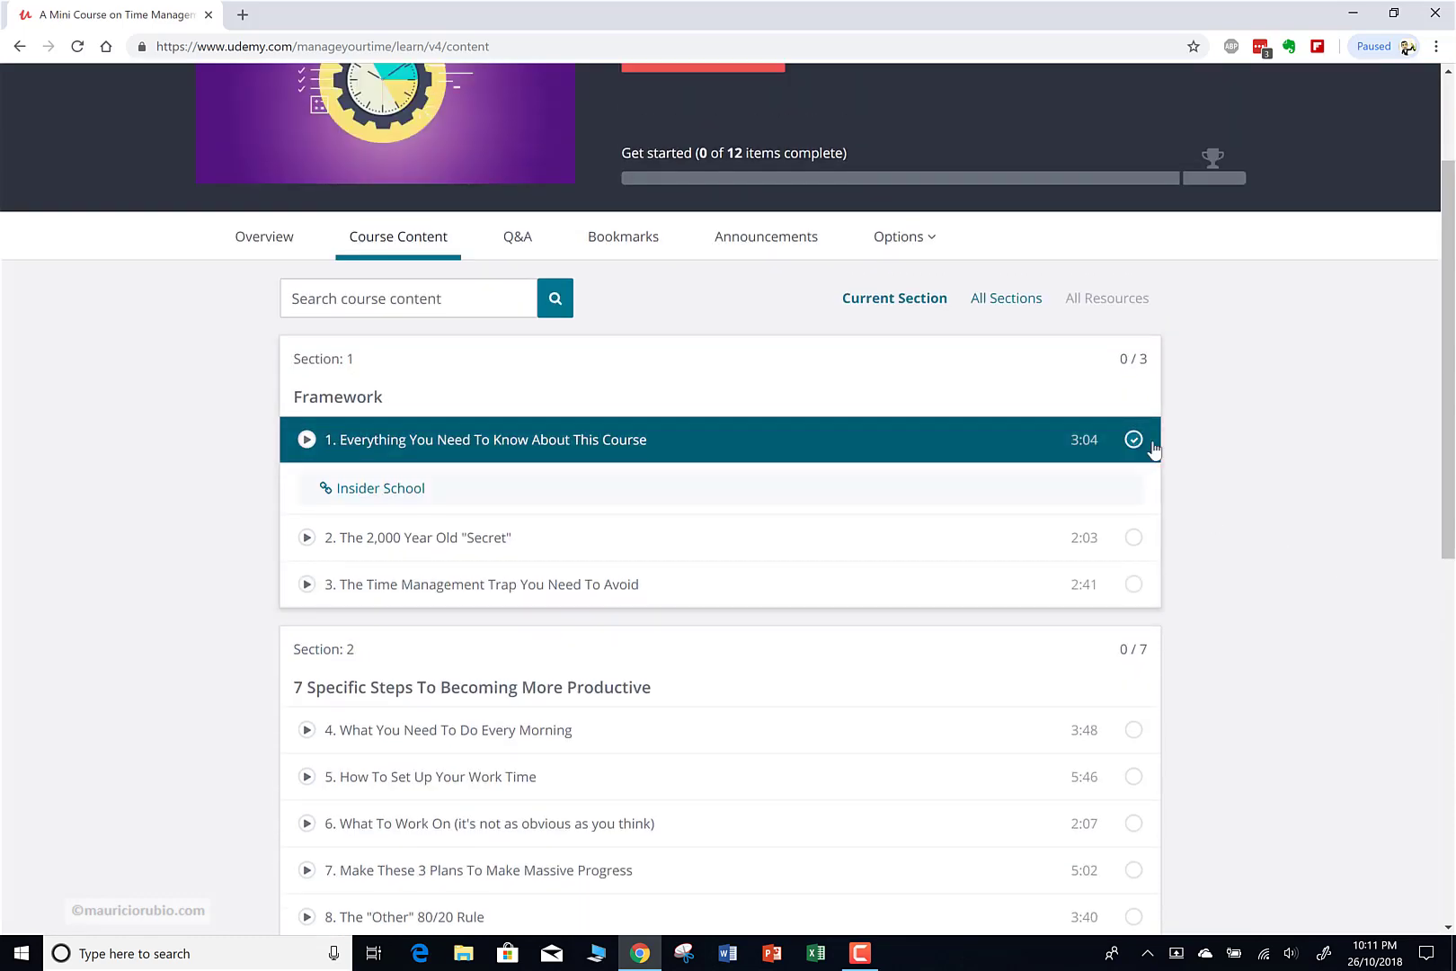
pyautogui.scroll(1, 1359, 600)
pyautogui.scroll(2, 1359, 602)
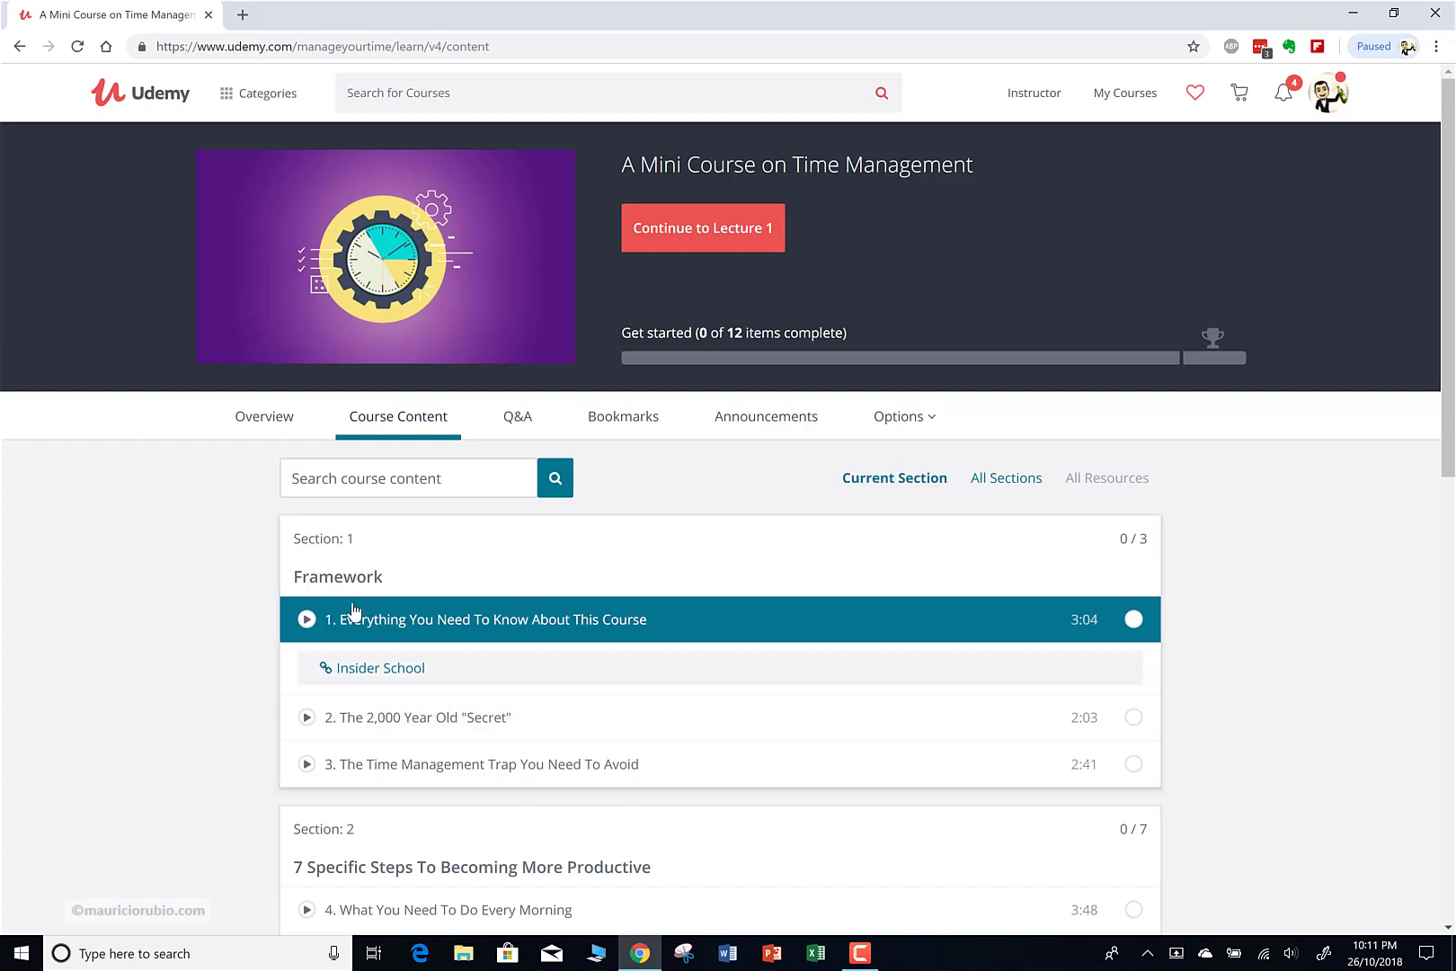
# - Play lecture 1, skip its video to the end, then go to the dashboard
pyautogui.click(303, 623)
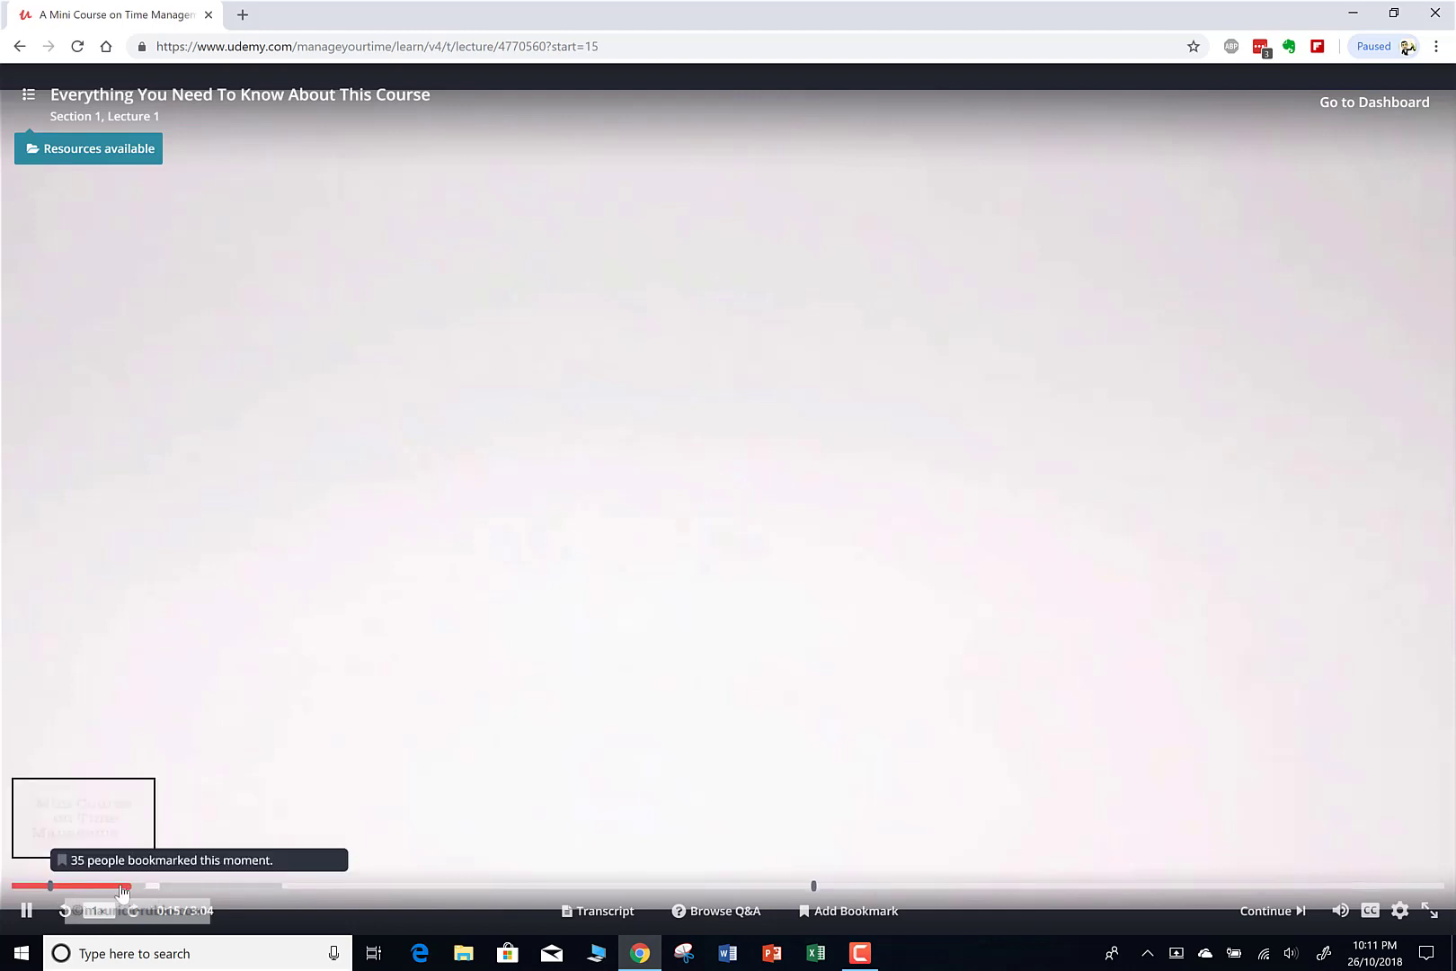
pyautogui.click(123, 891)
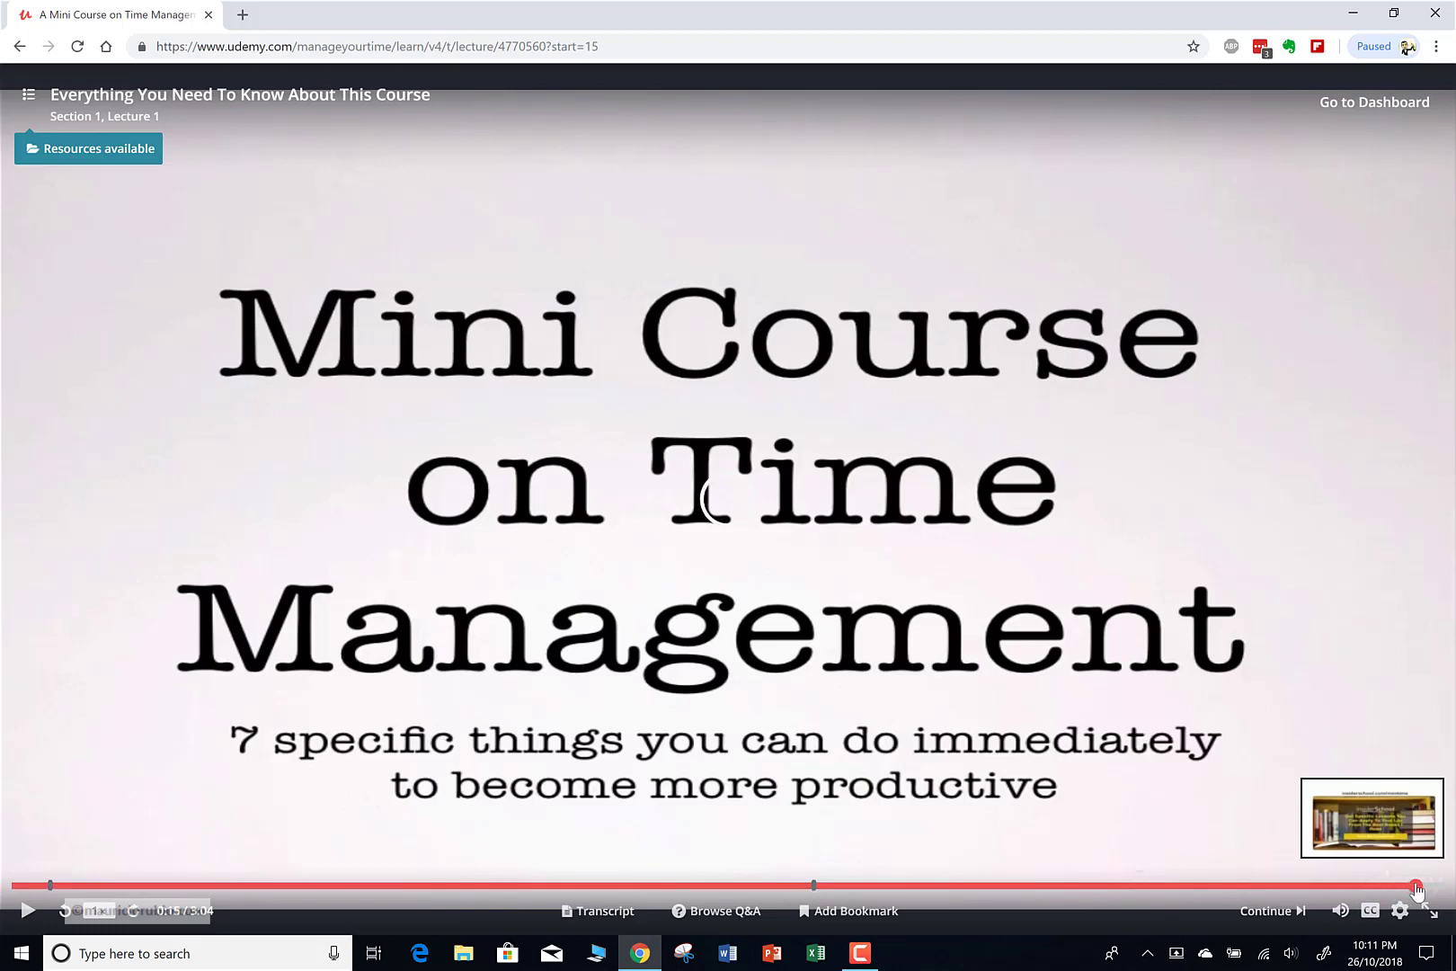
pyautogui.click(1417, 890)
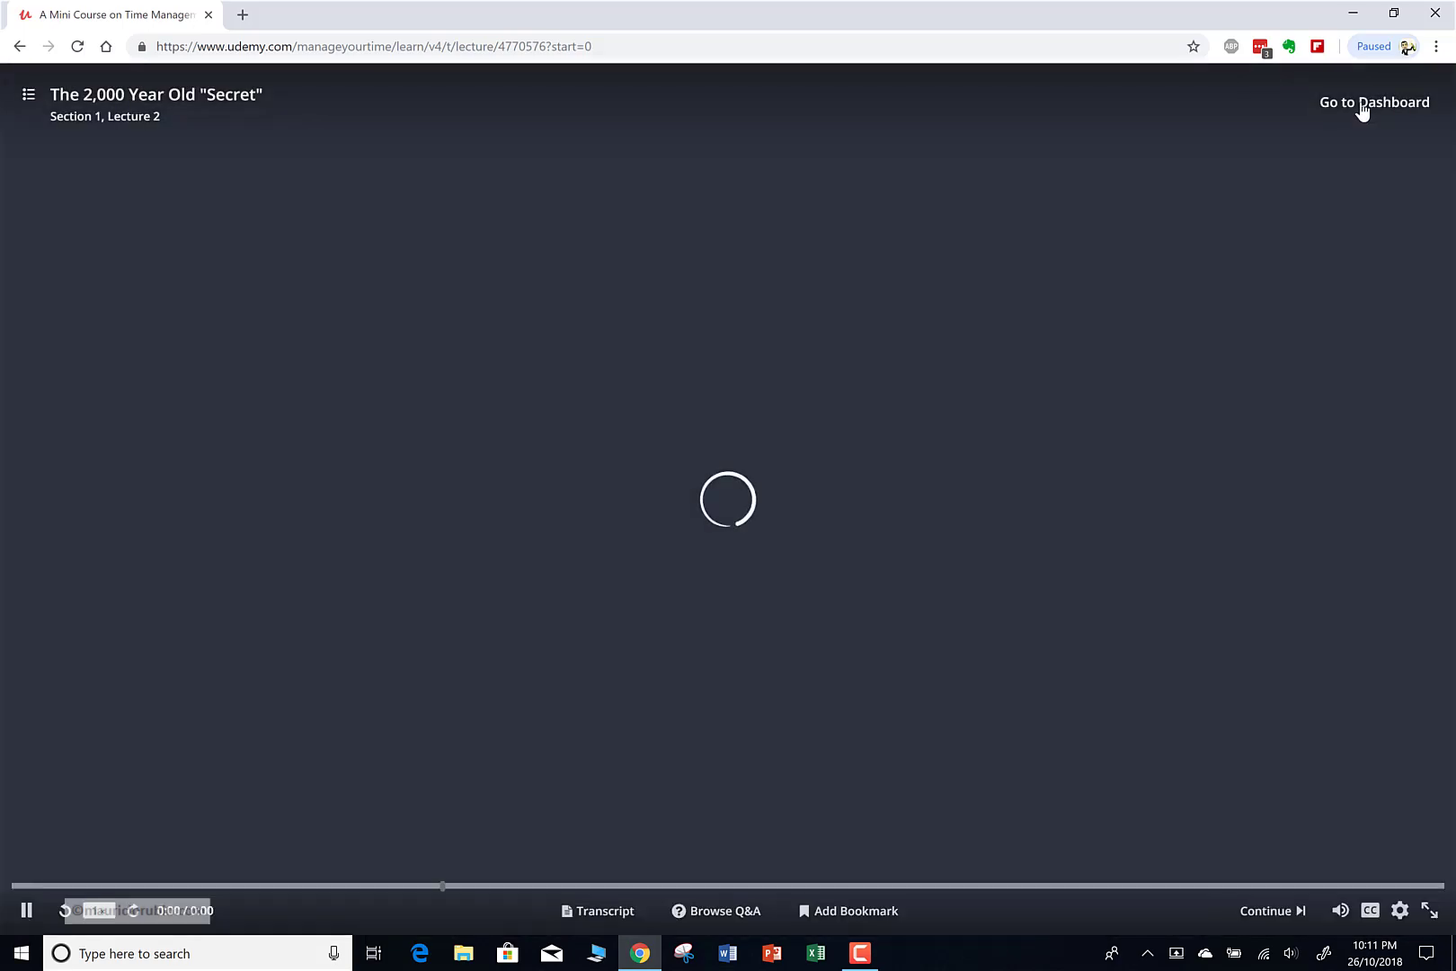
pyautogui.click(1363, 110)
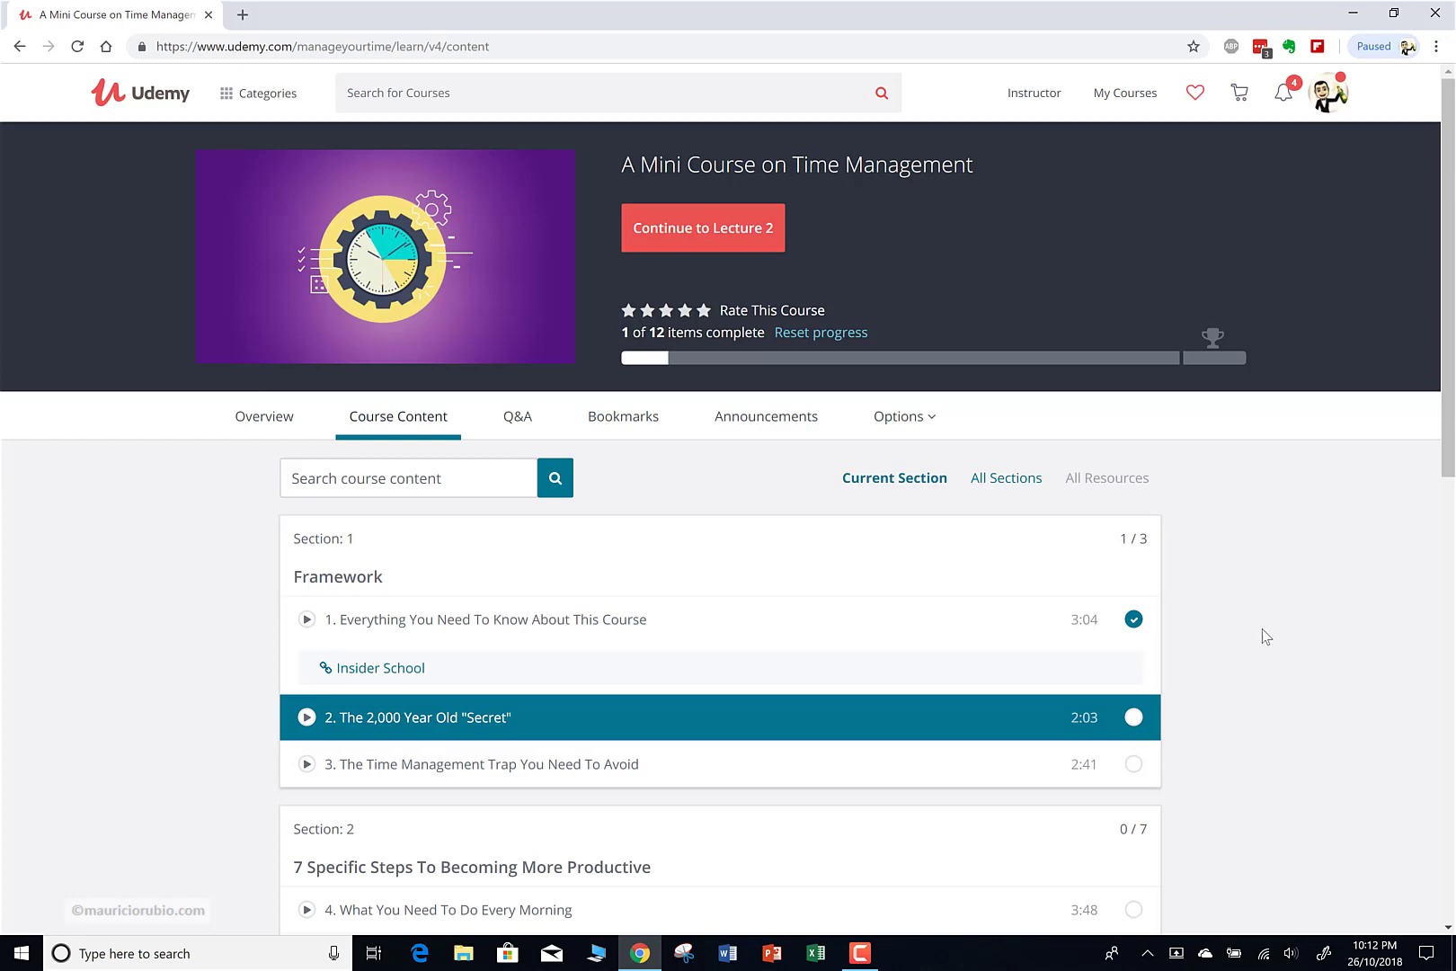
pyautogui.moveTo(621, 337); pyautogui.dragTo(759, 337)
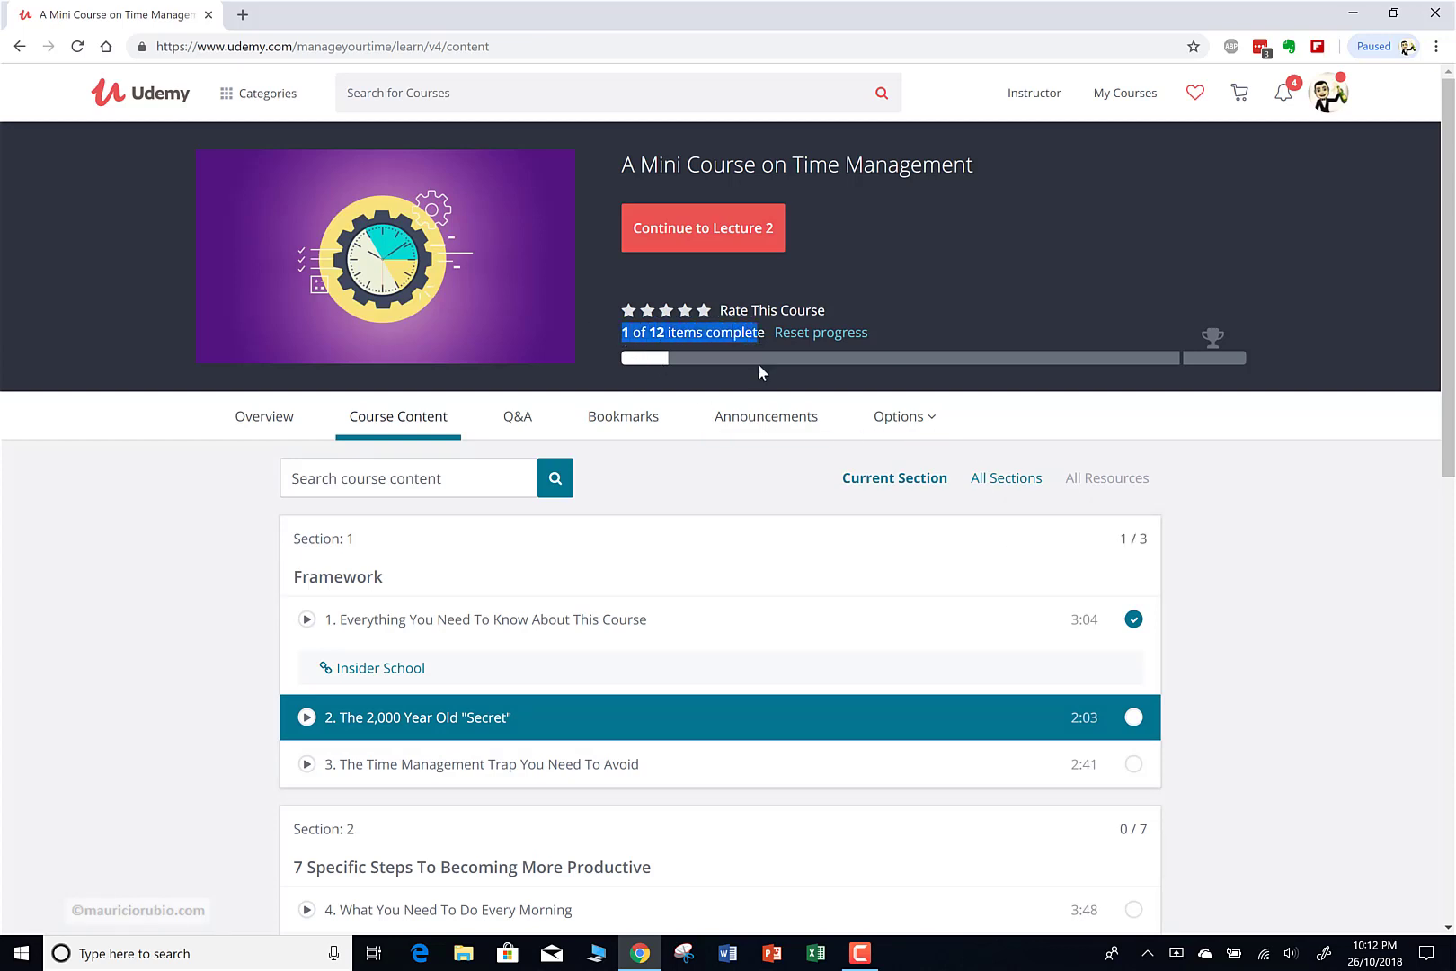
pyautogui.click(1262, 343)
pyautogui.moveTo(1217, 340)
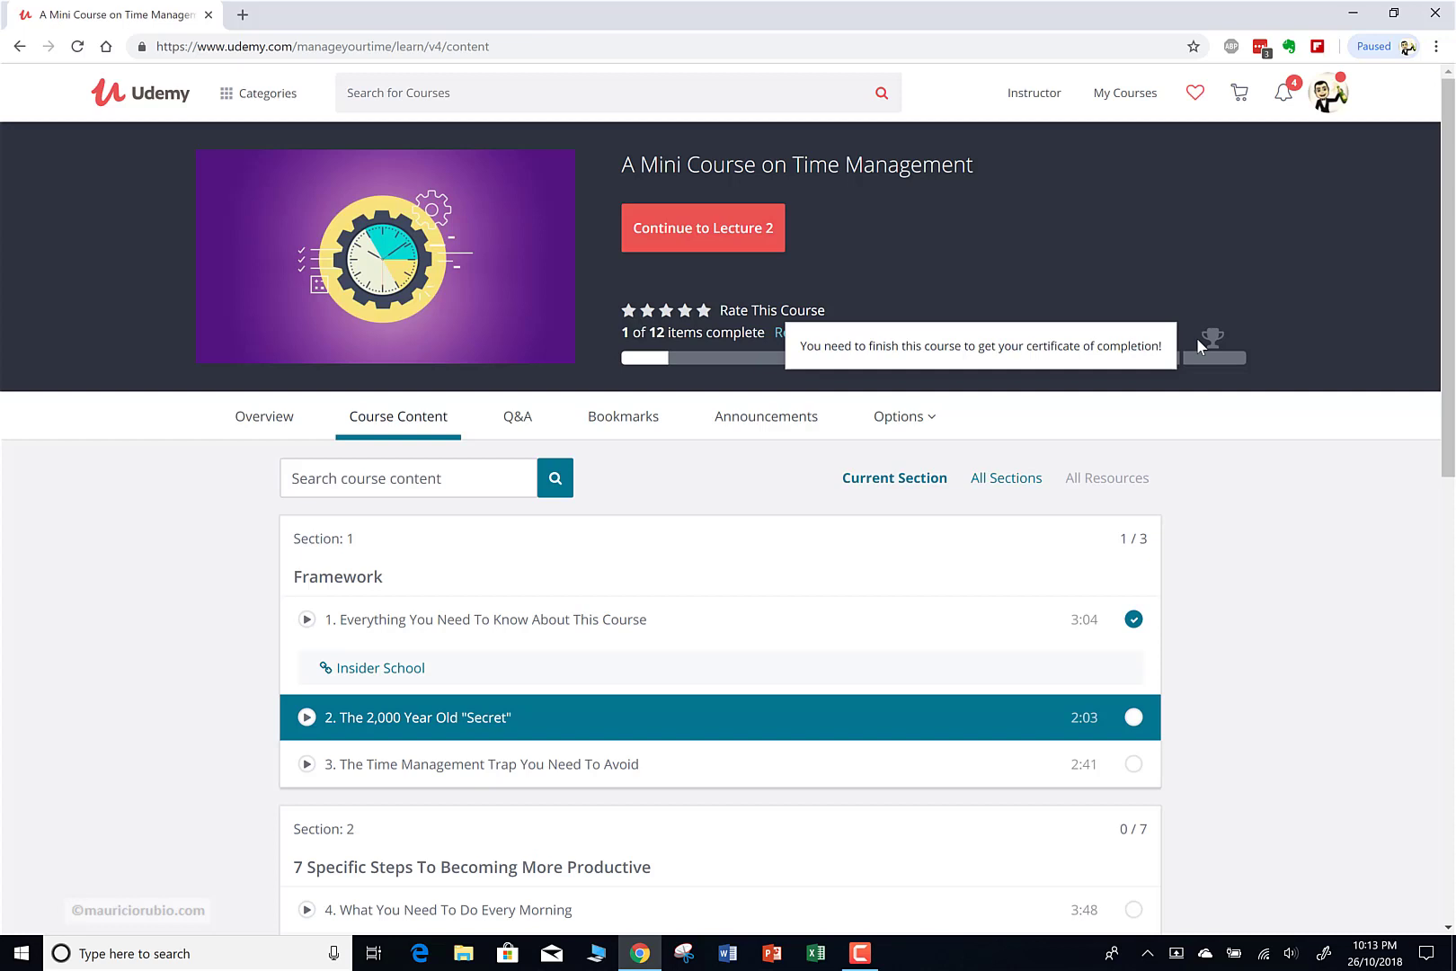
pyautogui.tripleClick(629, 329)
pyautogui.click(628, 330)
pyautogui.tripleClick(627, 329)
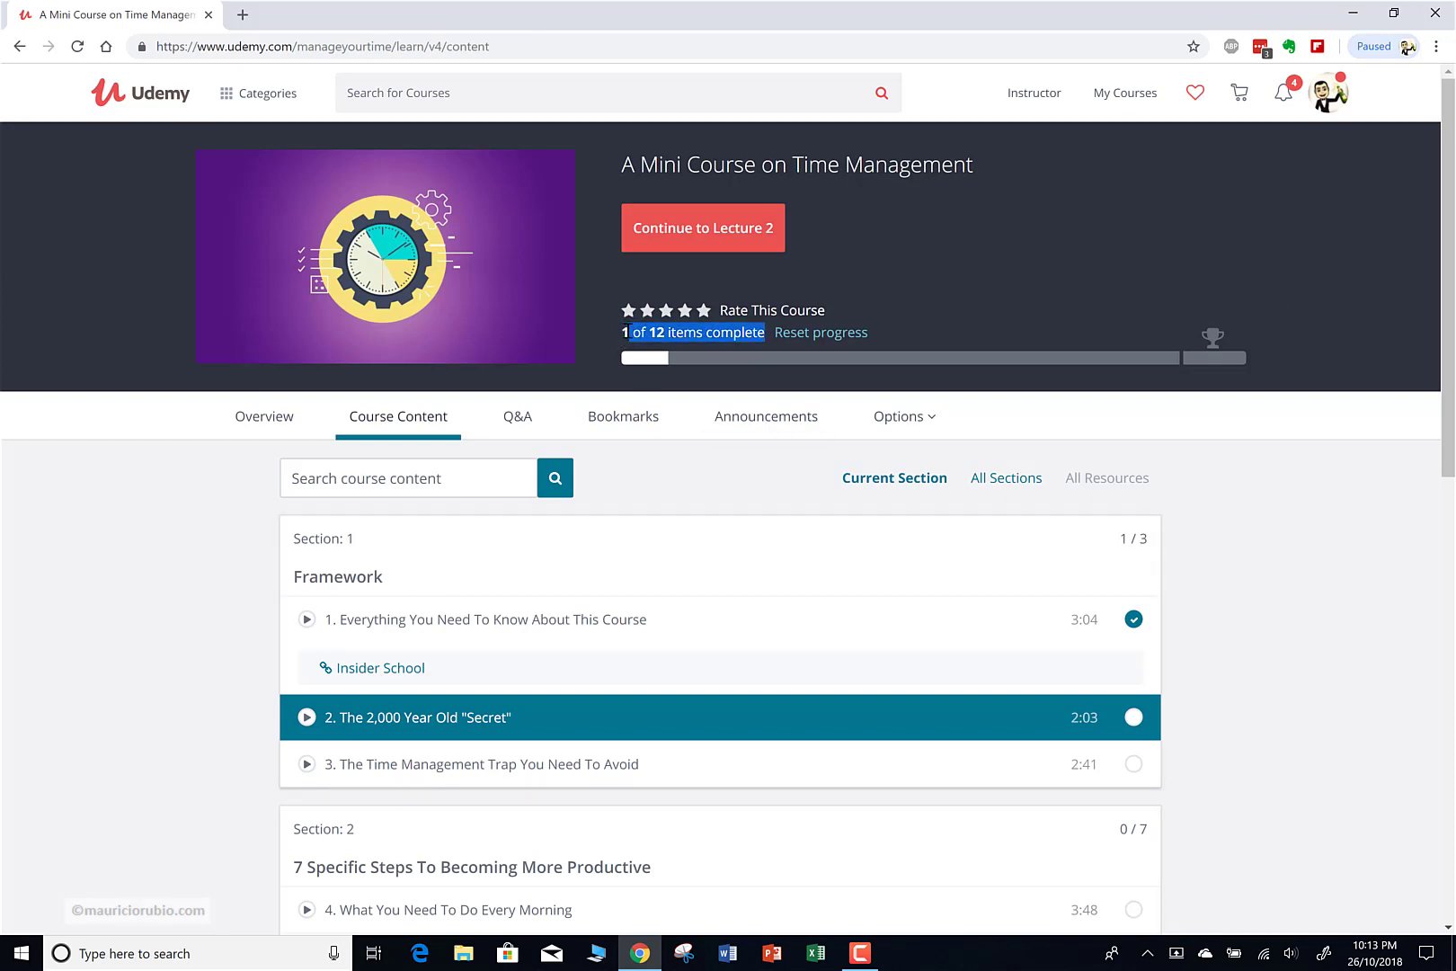
pyautogui.click(627, 330)
pyautogui.doubleClick(651, 332)
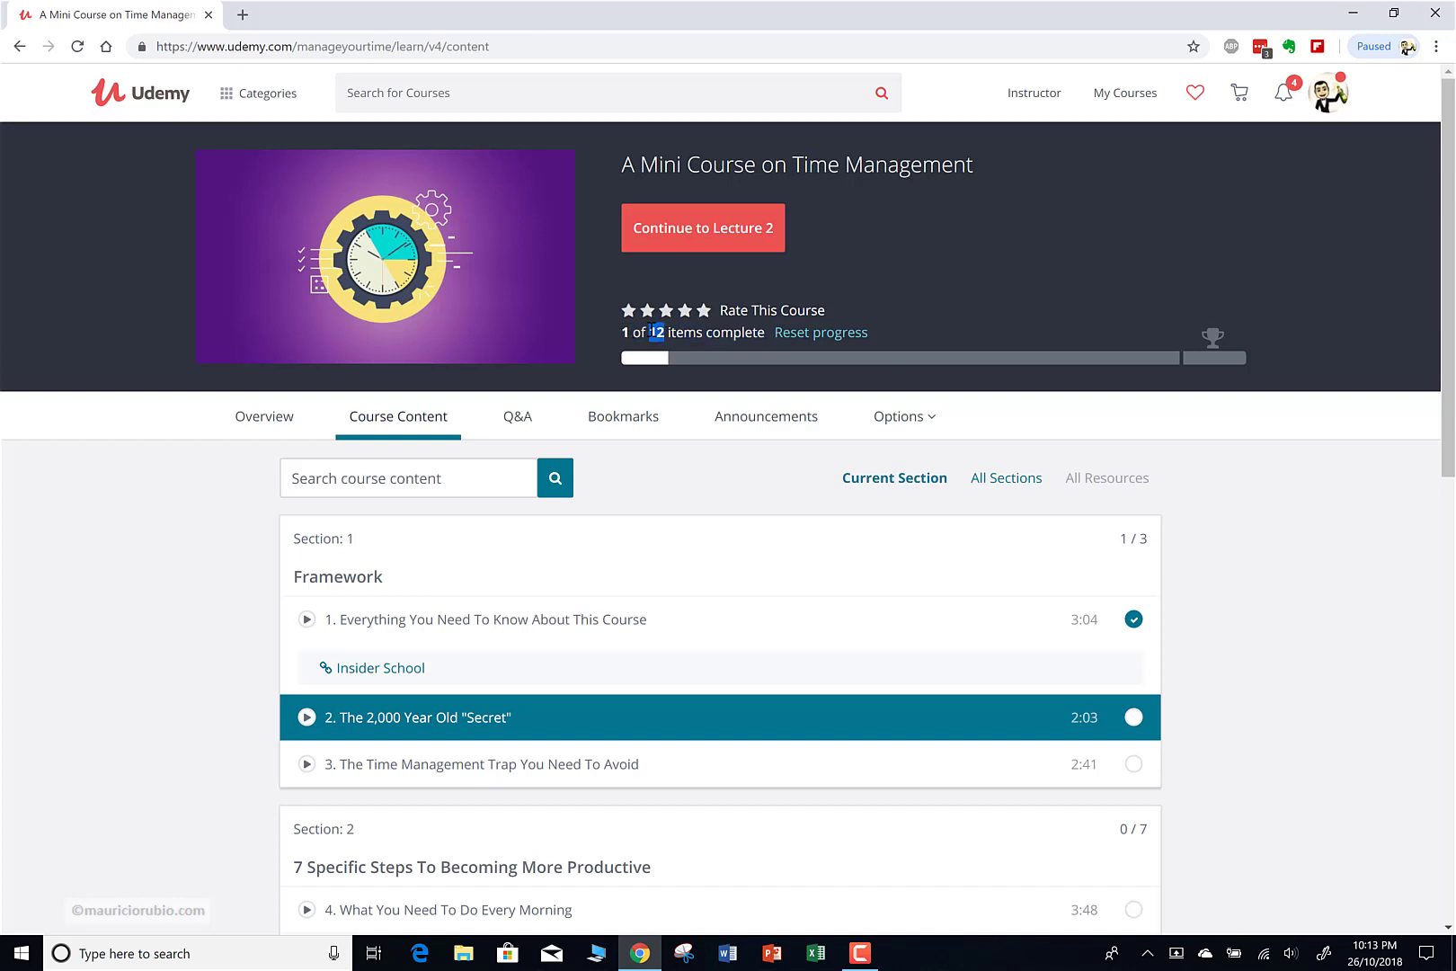
pyautogui.click(636, 333)
pyautogui.scroll(-1, 1249, 590)
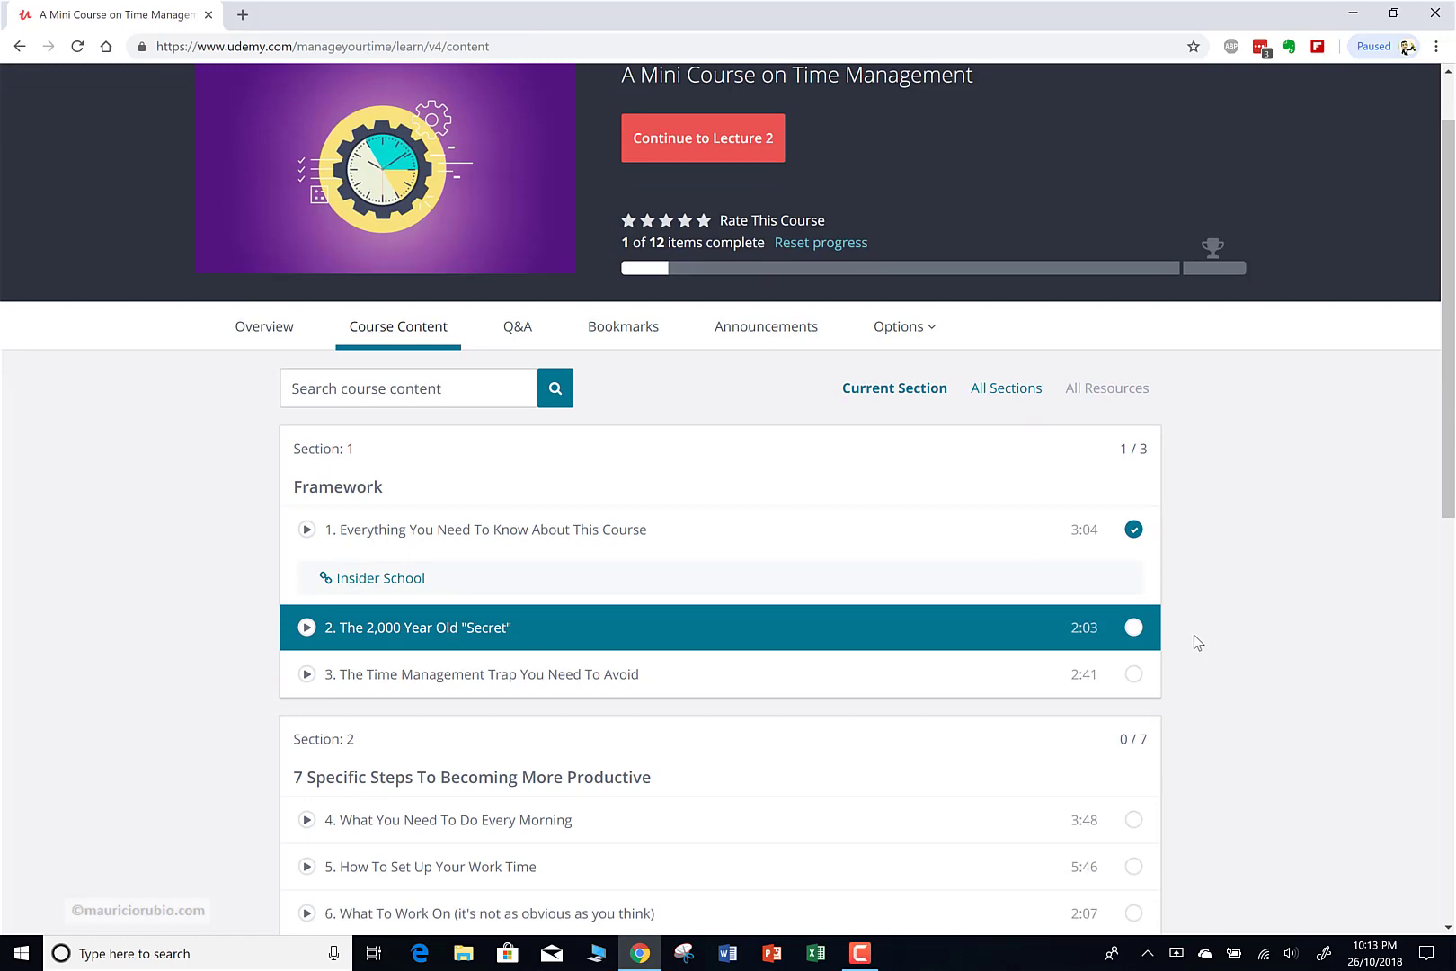
pyautogui.scroll(1, 1247, 687)
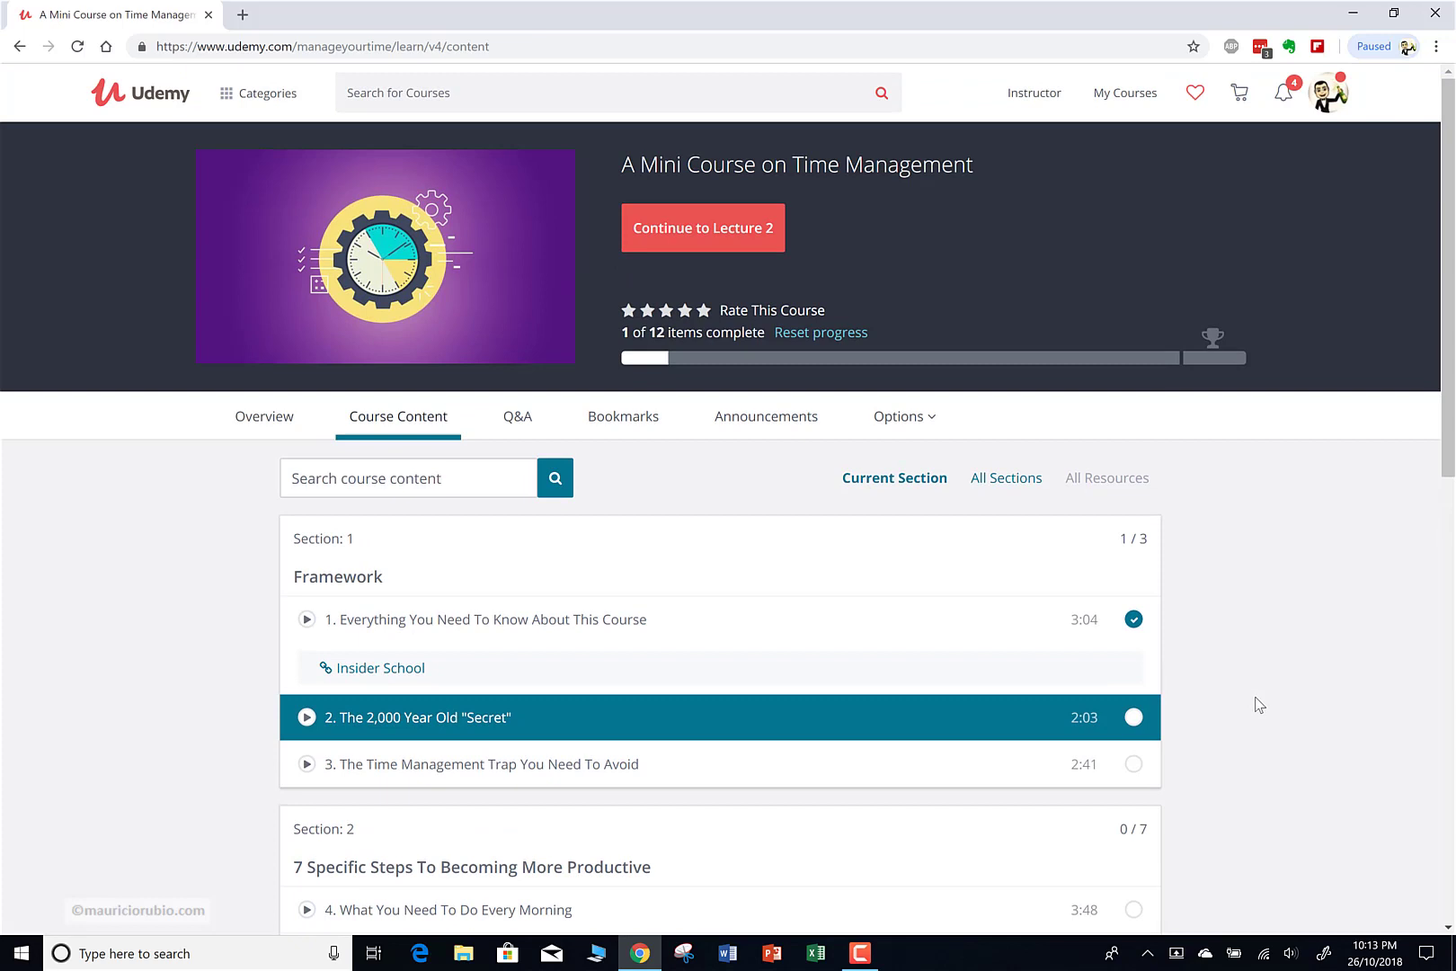
pyautogui.click(584, 433)
pyautogui.scroll(-2, 1180, 732)
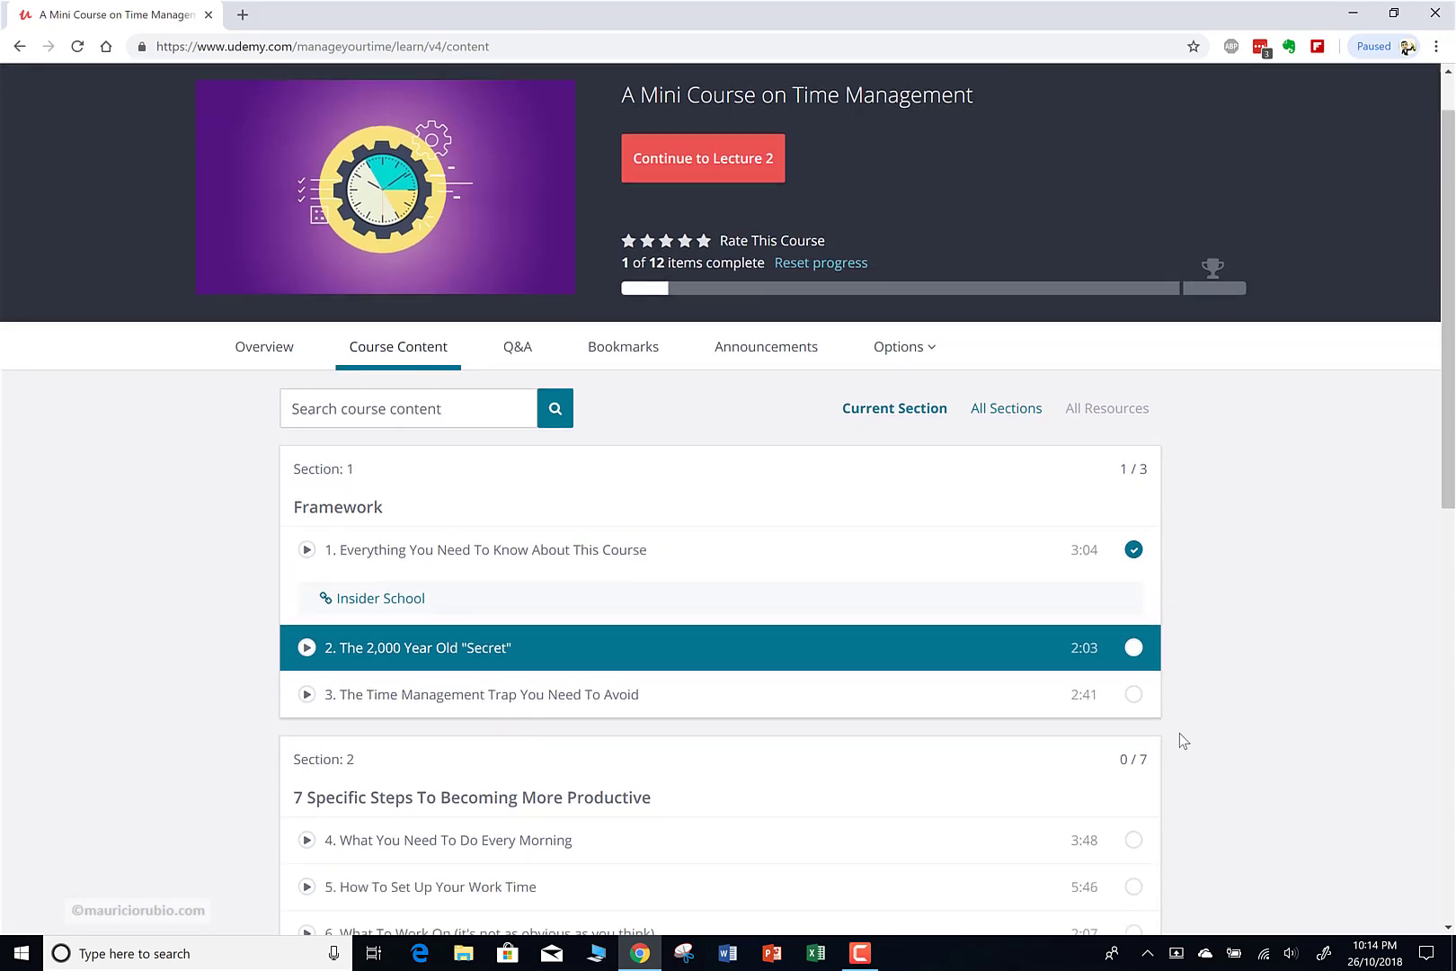
pyautogui.scroll(-1, 1177, 728)
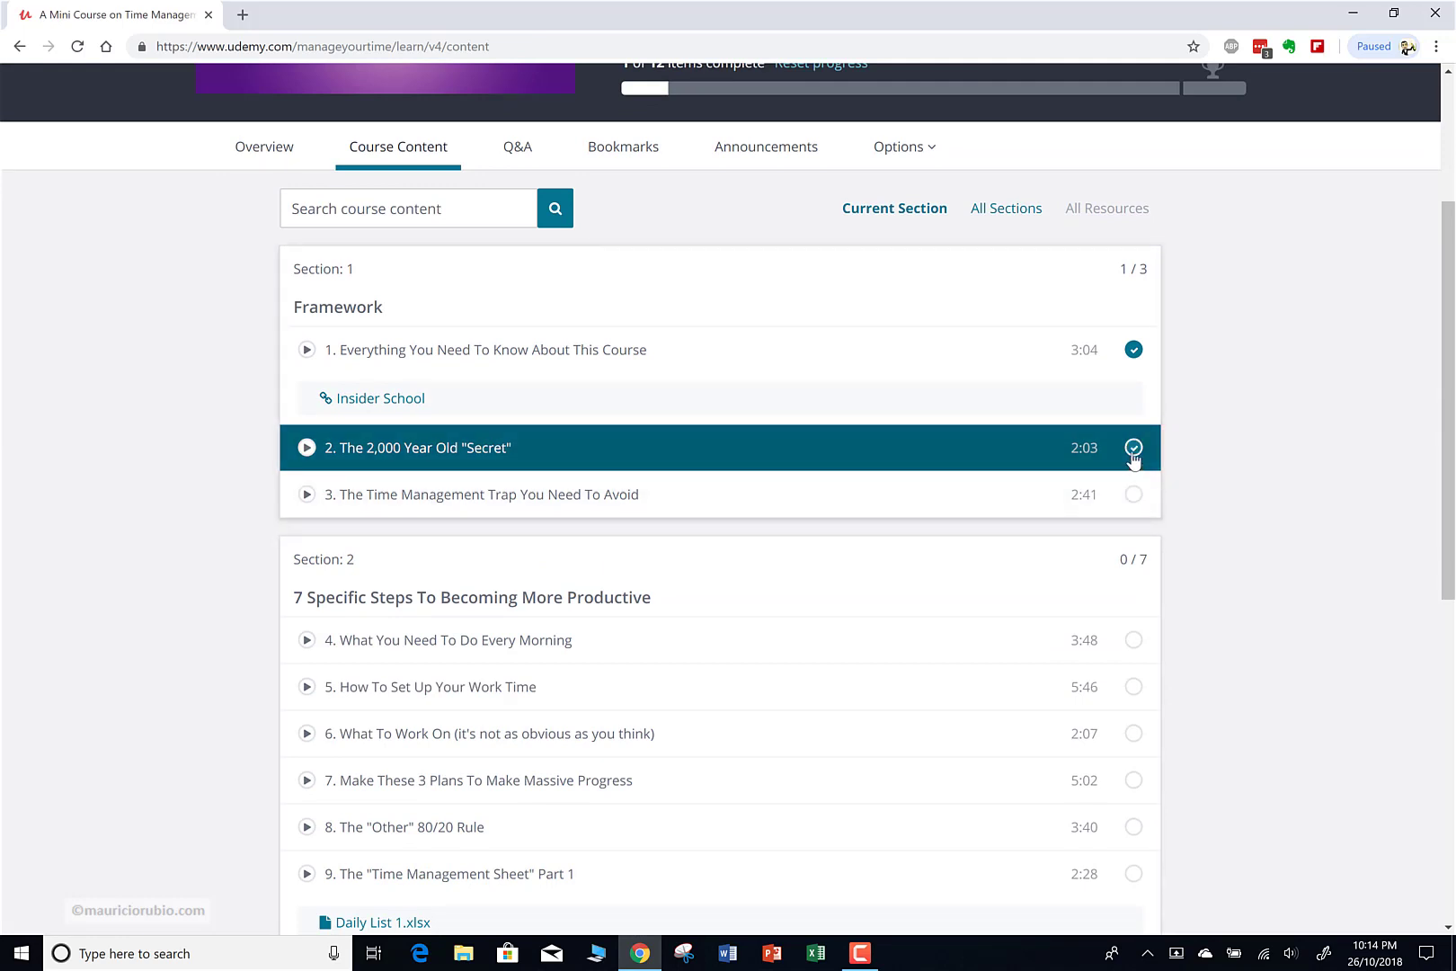
# - Tick lectures 2 and 3 in the Framework section, bringing it to 3/3
pyautogui.click(1133, 451)
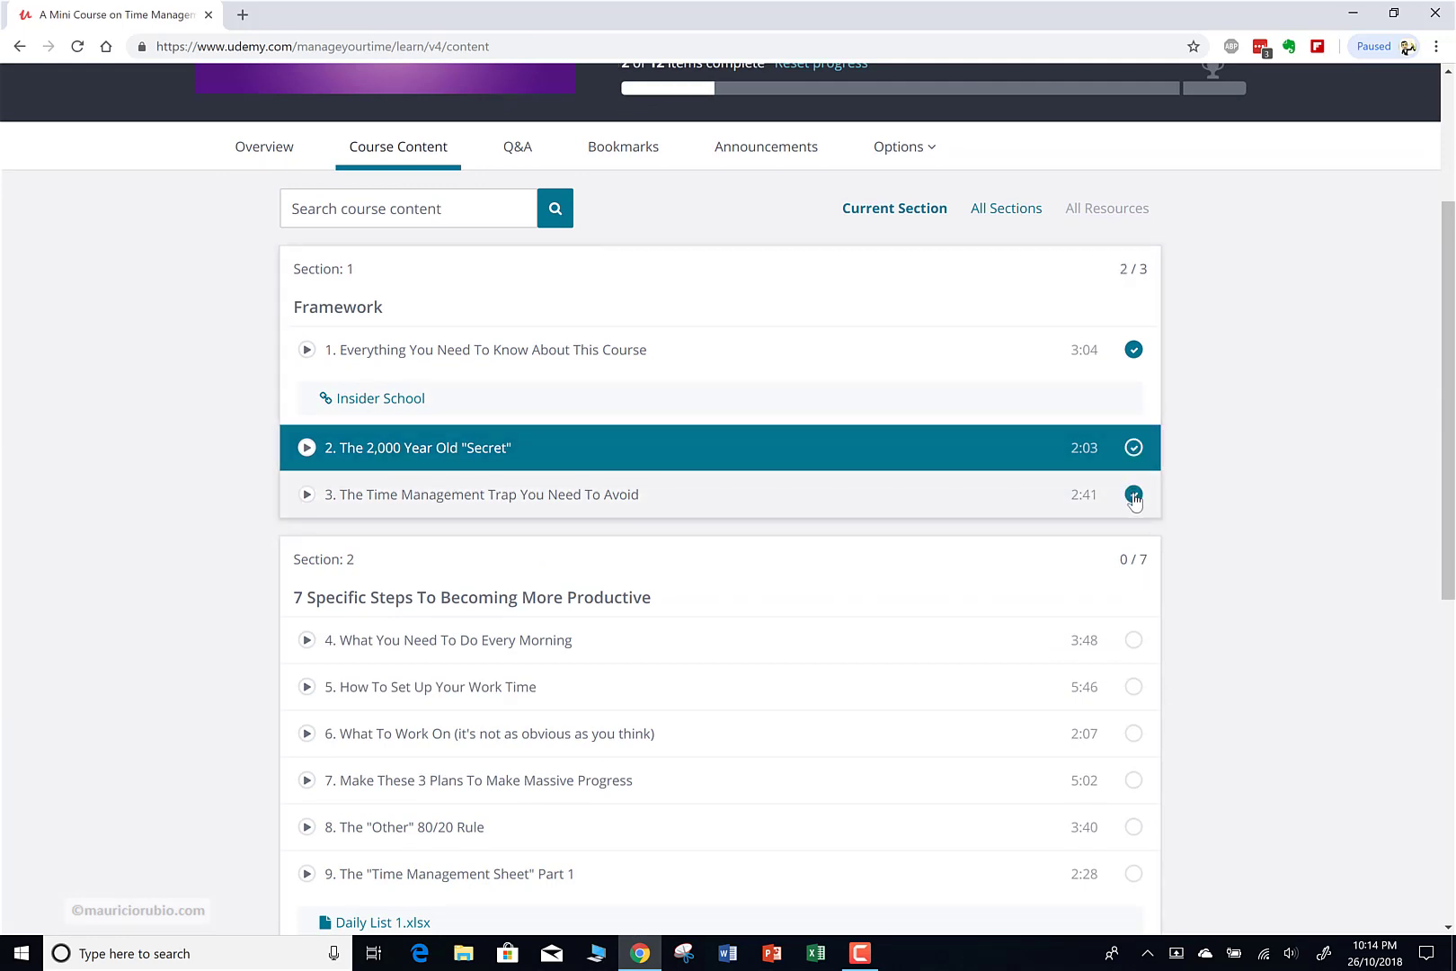
pyautogui.click(1134, 495)
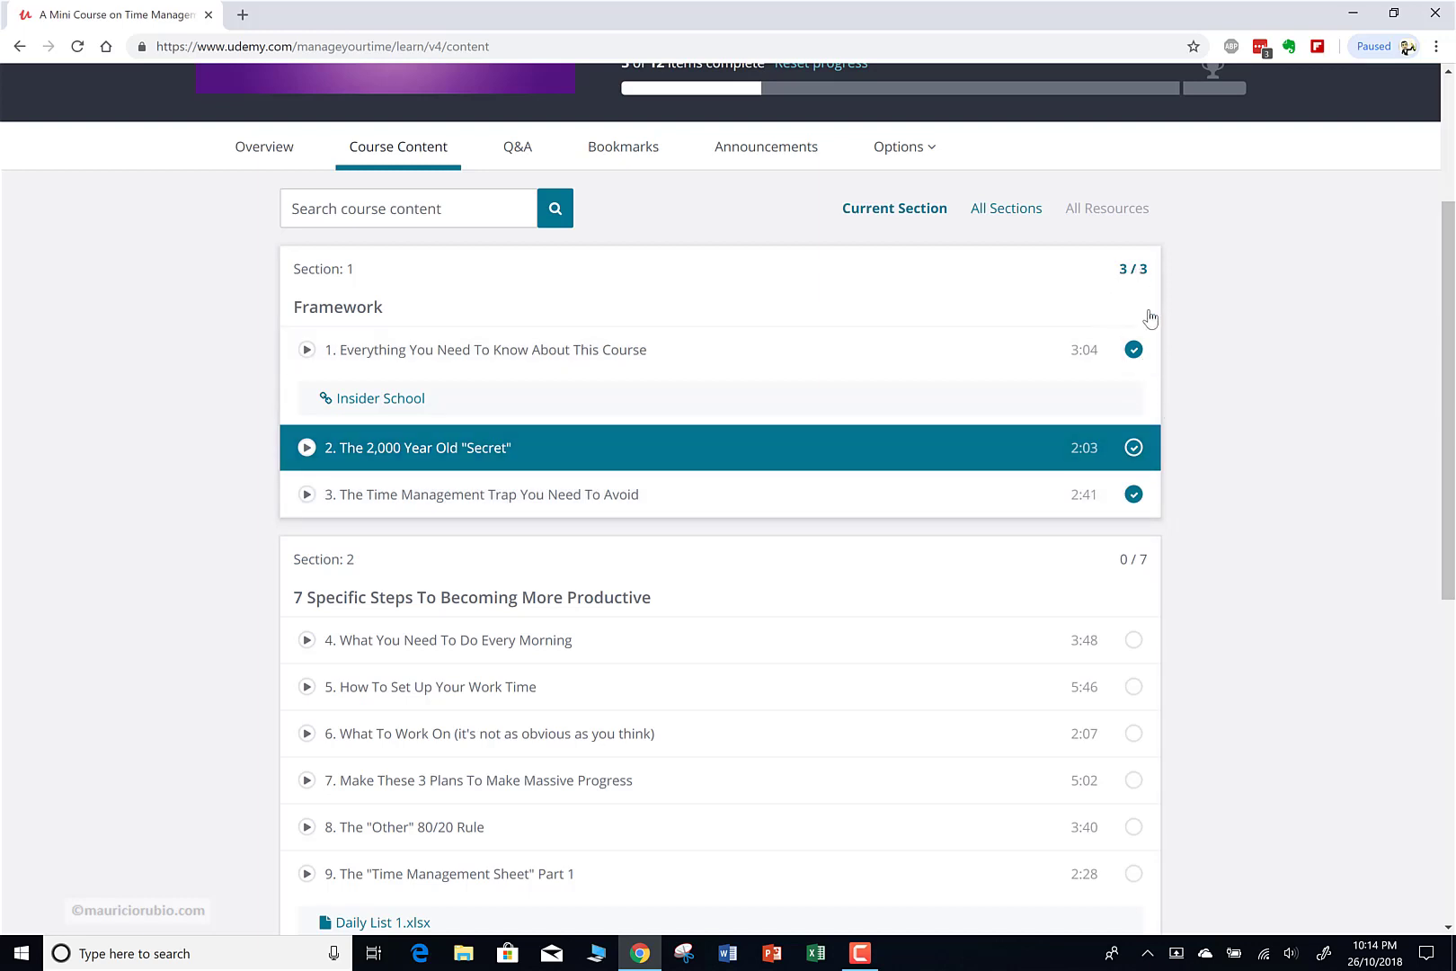
pyautogui.scroll(3, 1148, 321)
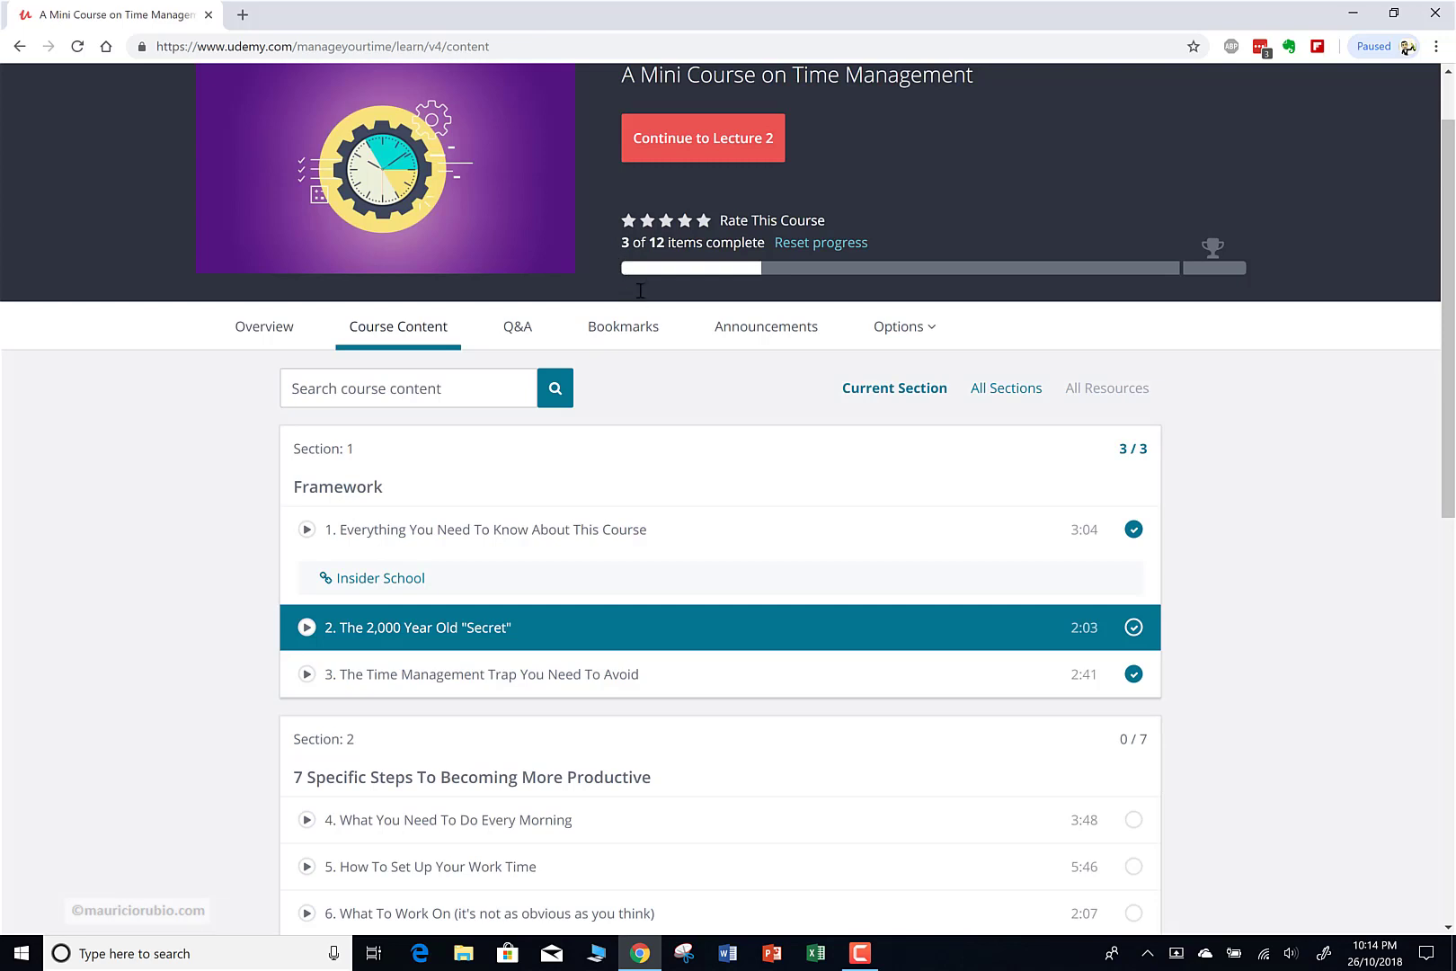
pyautogui.scroll(1, 640, 290)
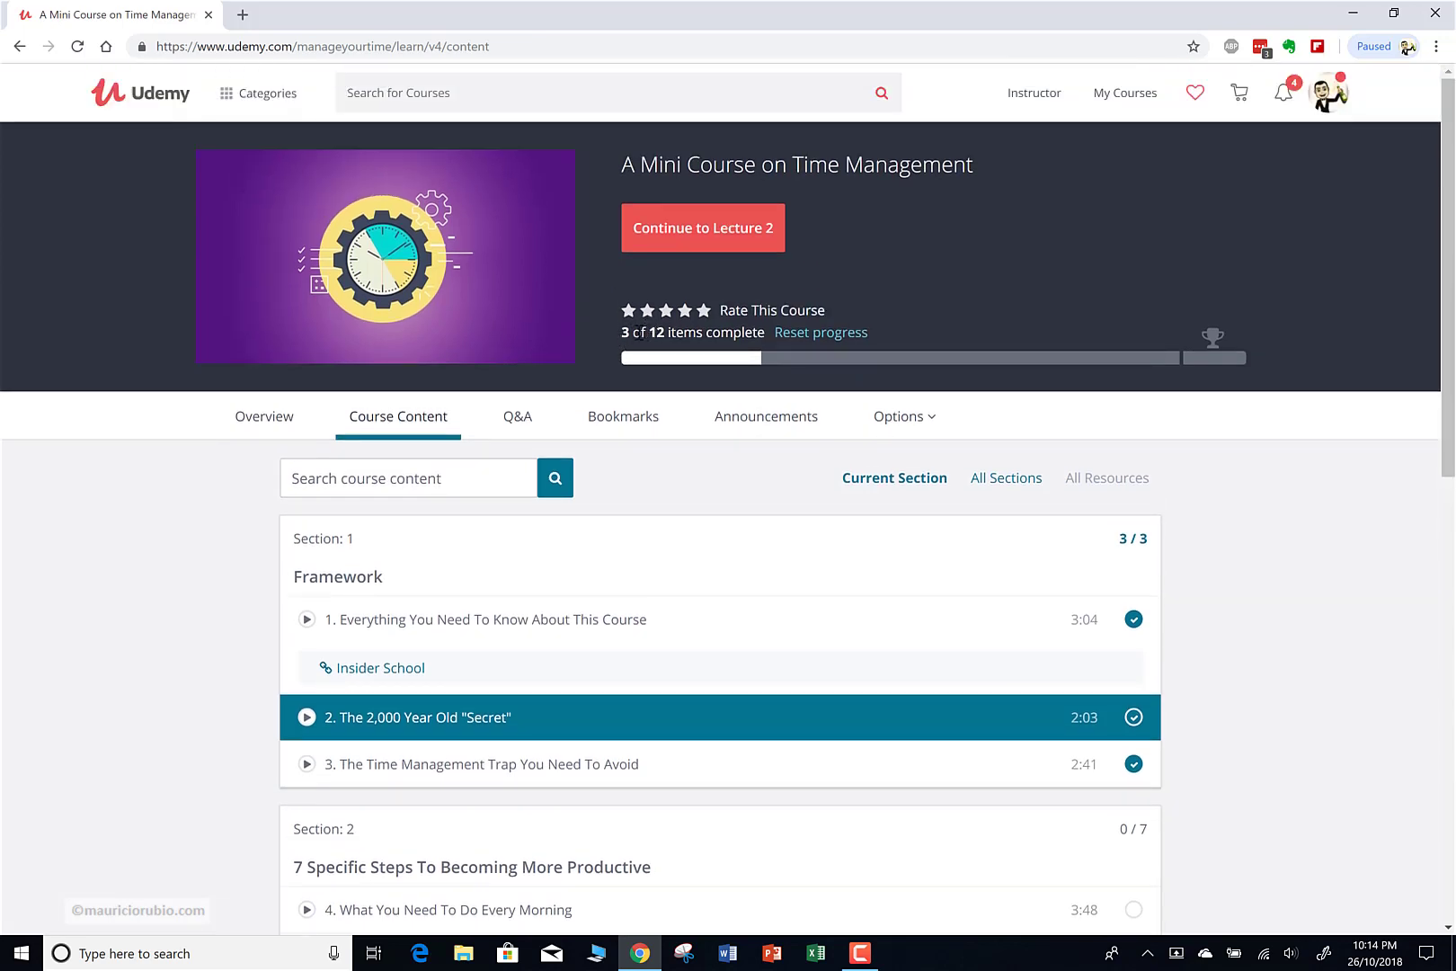
# - Inspect the 3 of 12 items complete progress text
pyautogui.moveTo(670, 330)
pyautogui.mouseDown()
pyautogui.moveTo(629, 319)
pyautogui.moveTo(651, 353)
pyautogui.mouseUp()
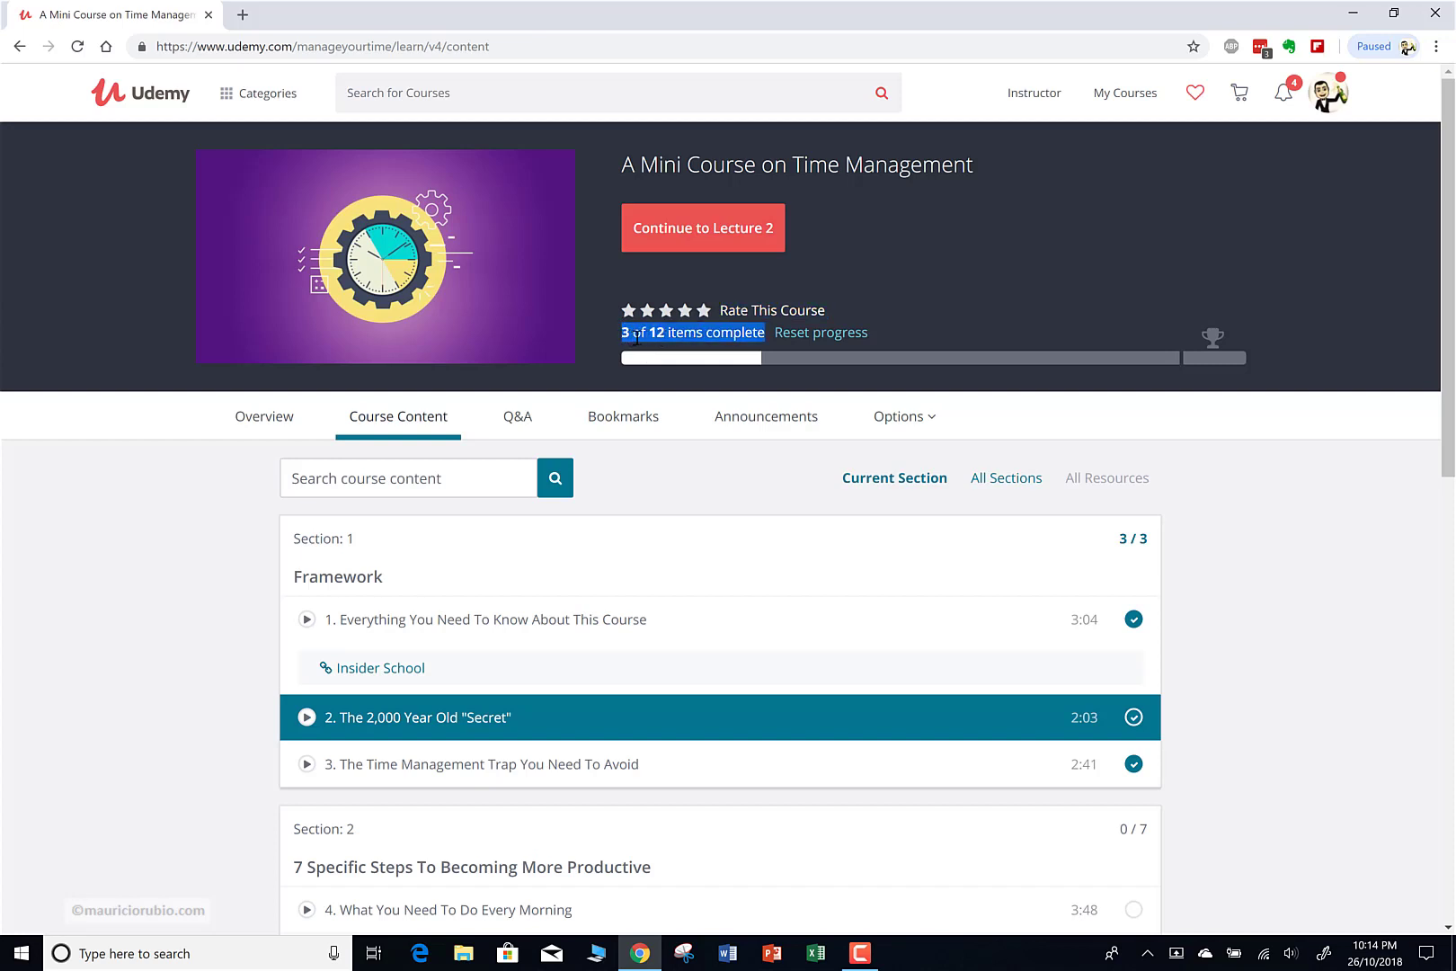
pyautogui.moveTo(1215, 355)
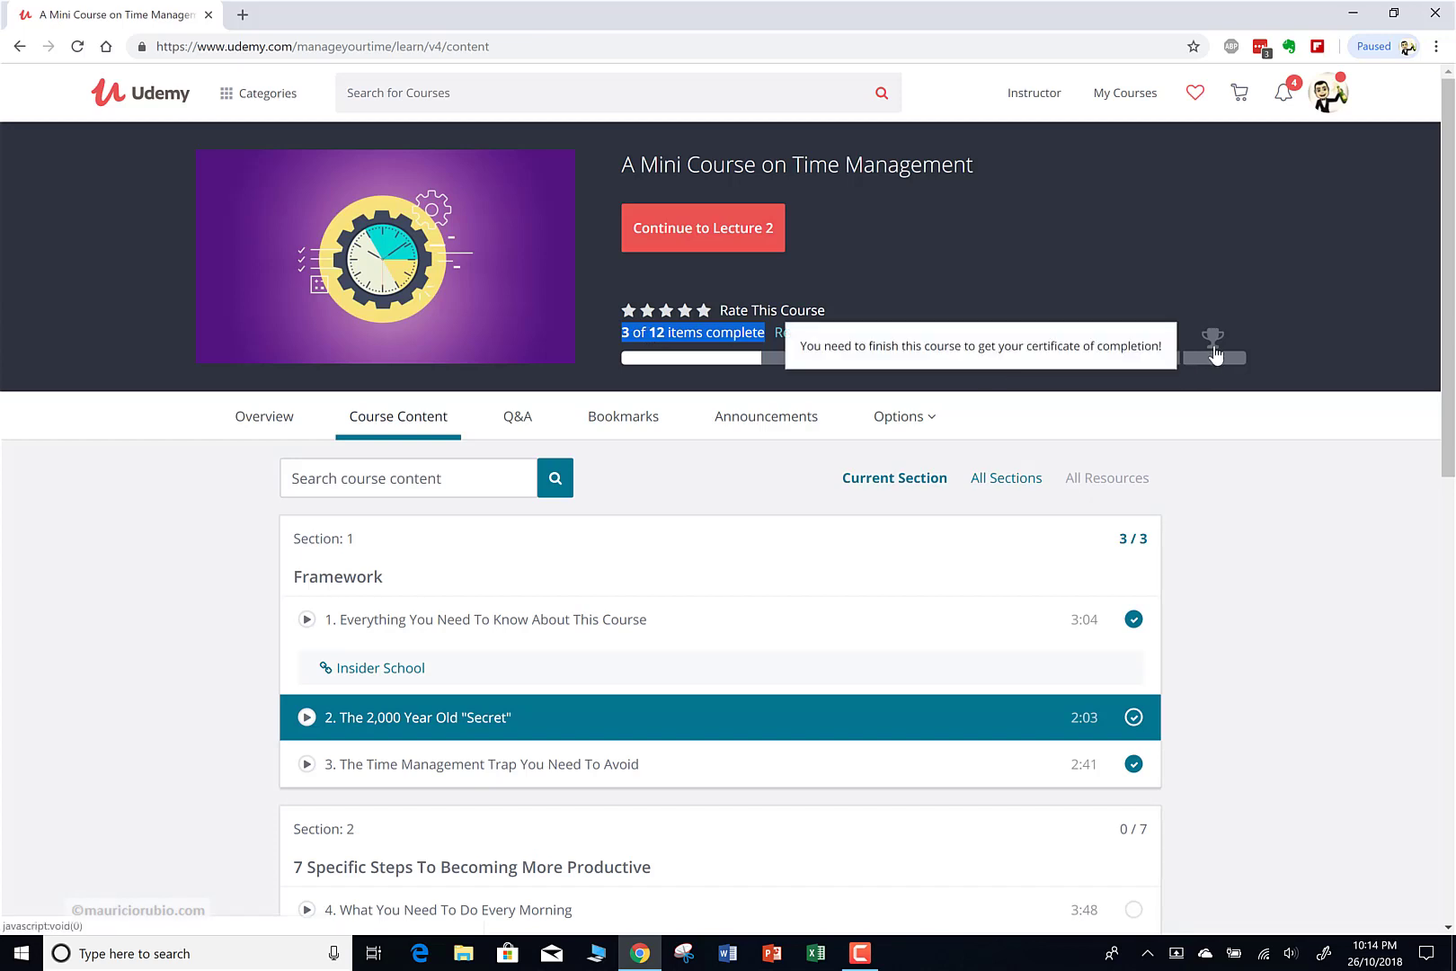
pyautogui.click(1381, 681)
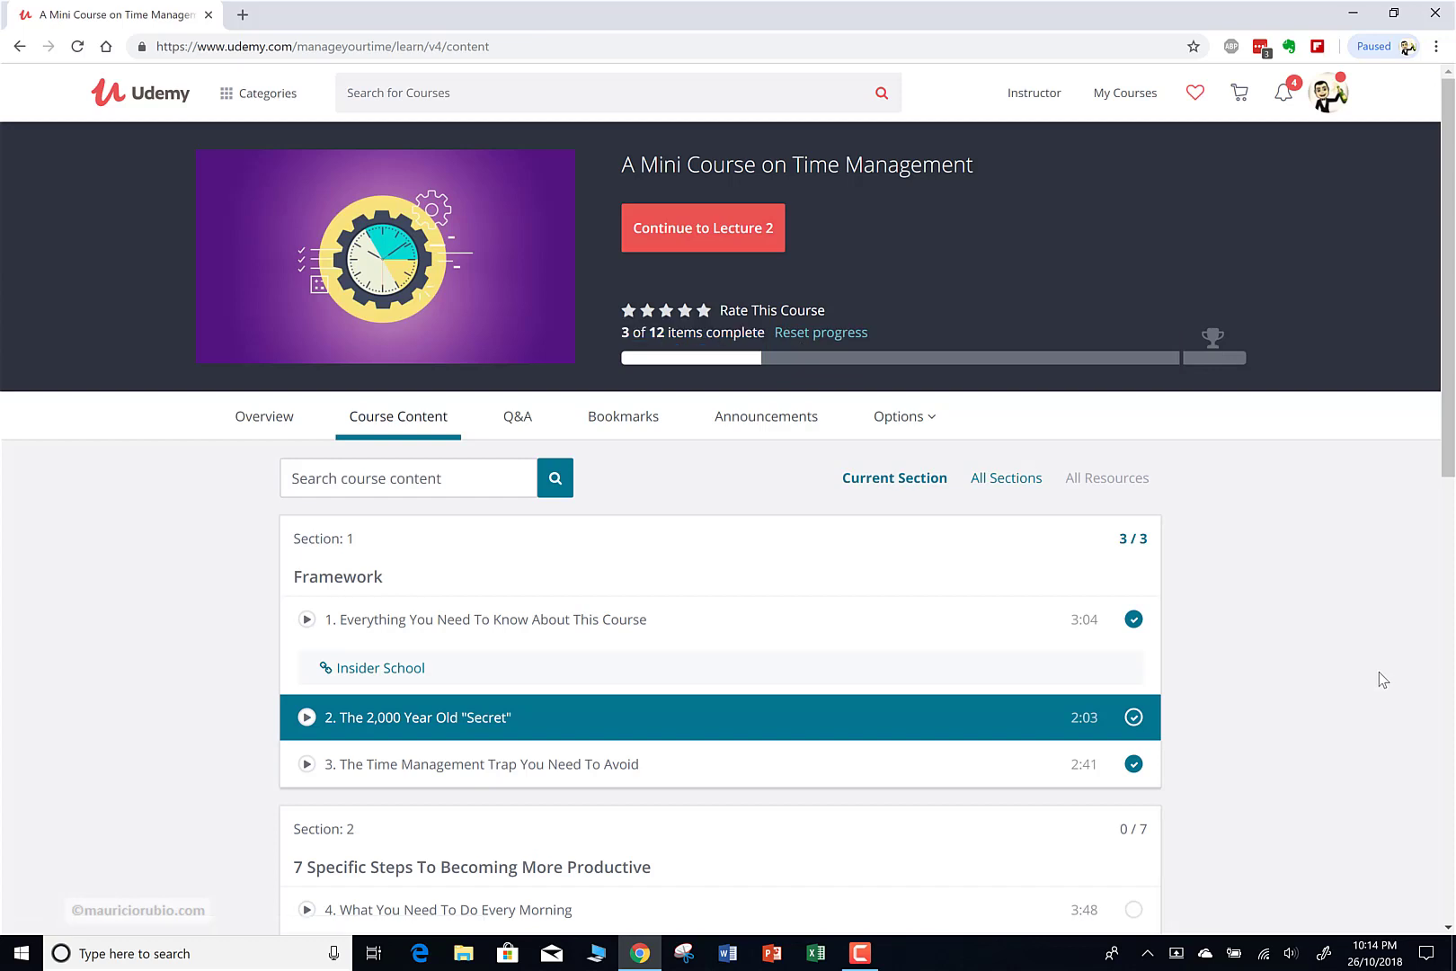
pyautogui.scroll(-1, 1375, 676)
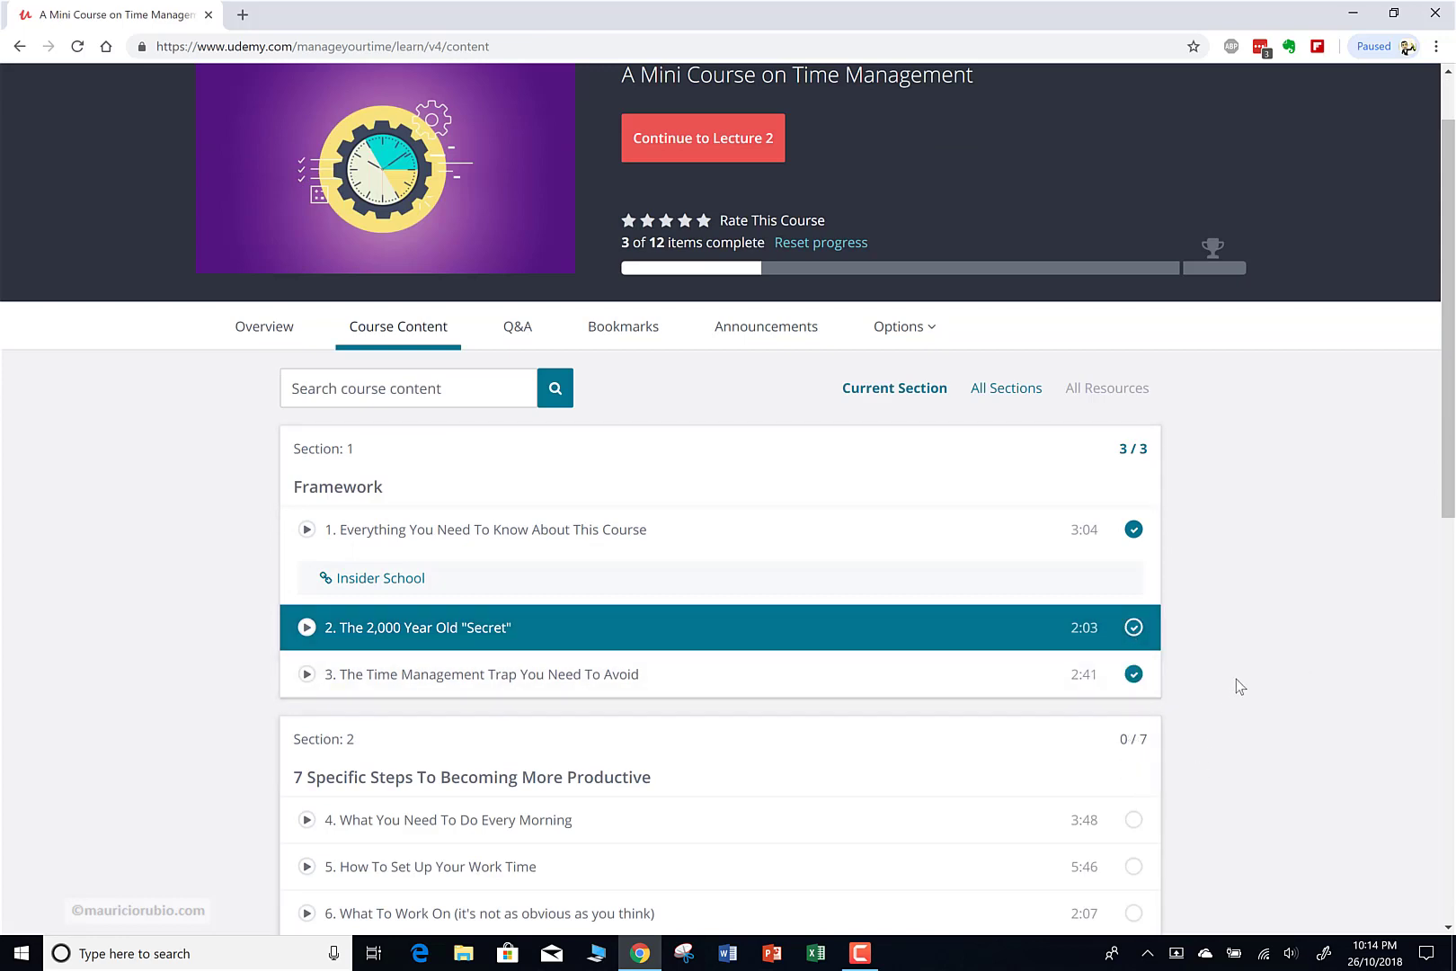
pyautogui.scroll(1, 1283, 593)
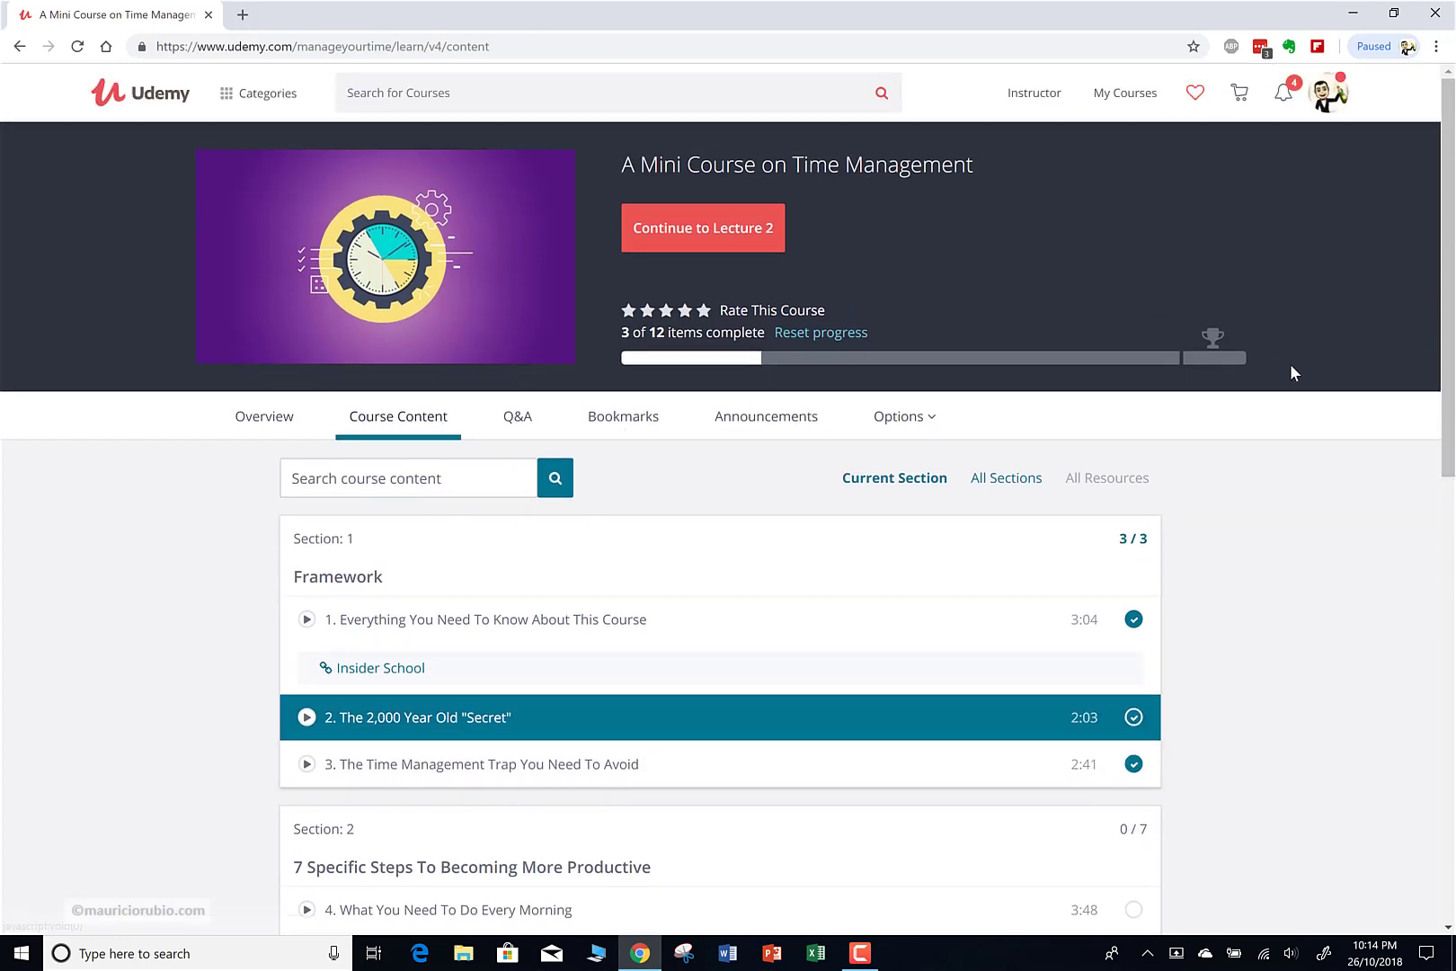
pyautogui.moveTo(1226, 347)
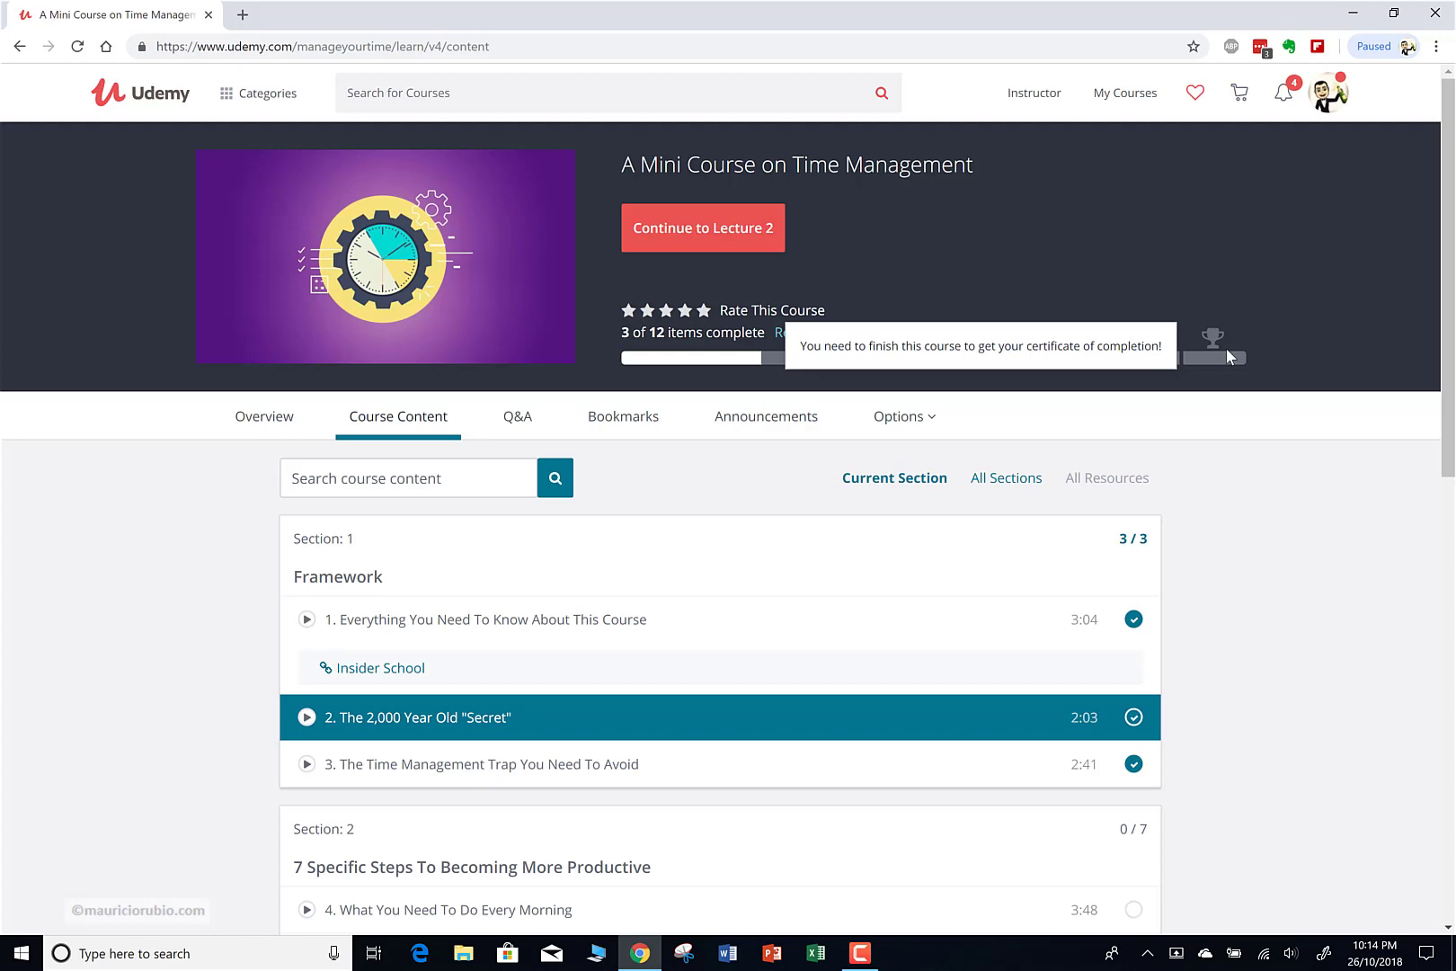
# - Tick lectures 4 through 10 in Section 2
pyautogui.scroll(-2, 1308, 686)
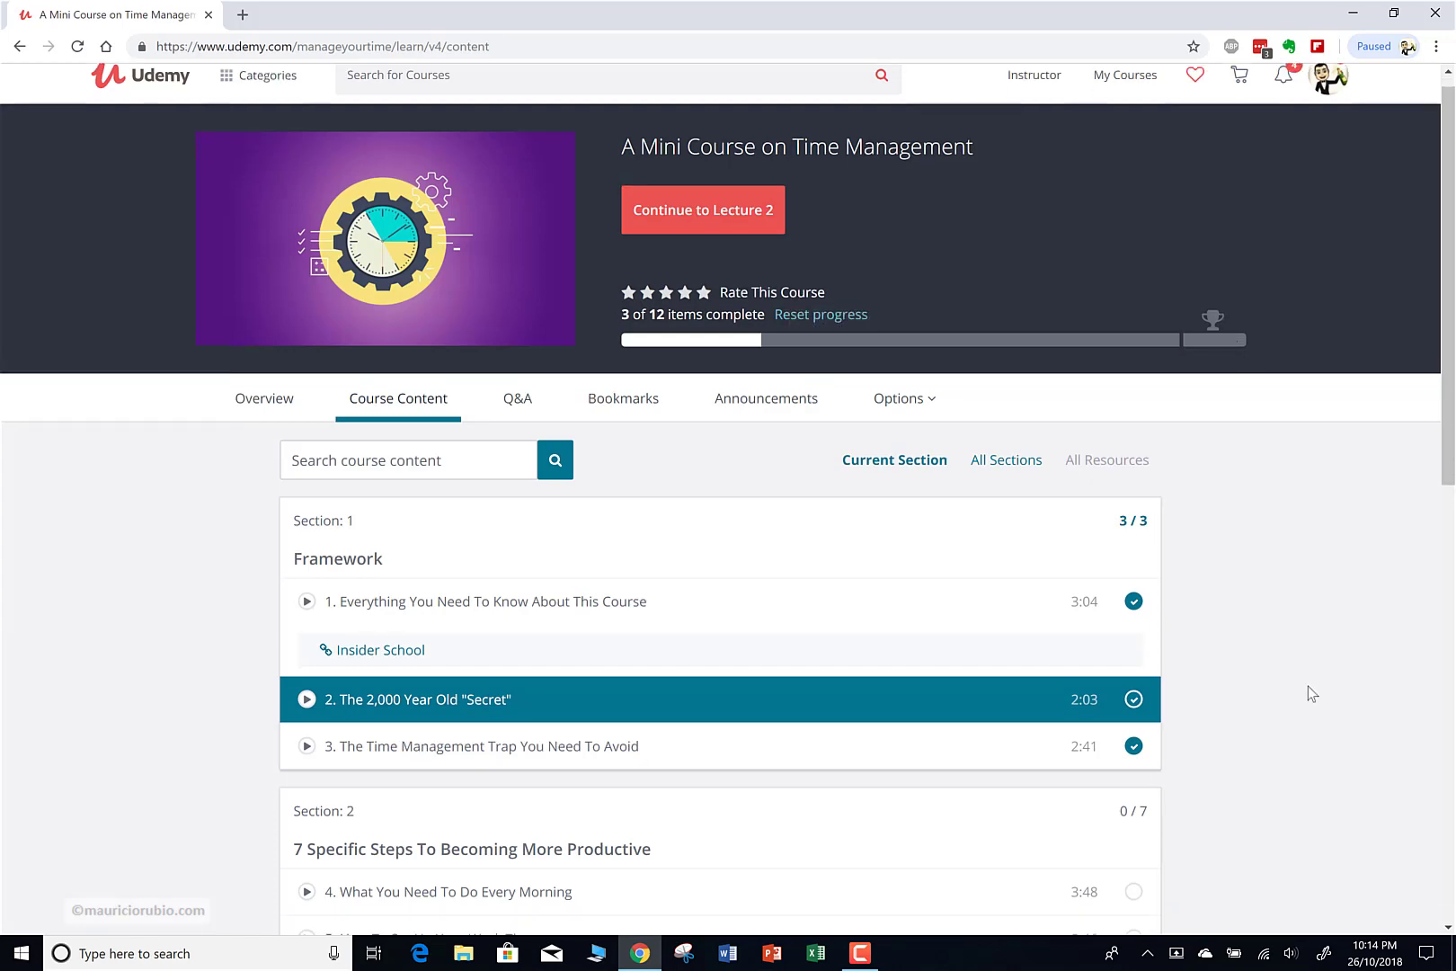
pyautogui.scroll(-2, 1310, 690)
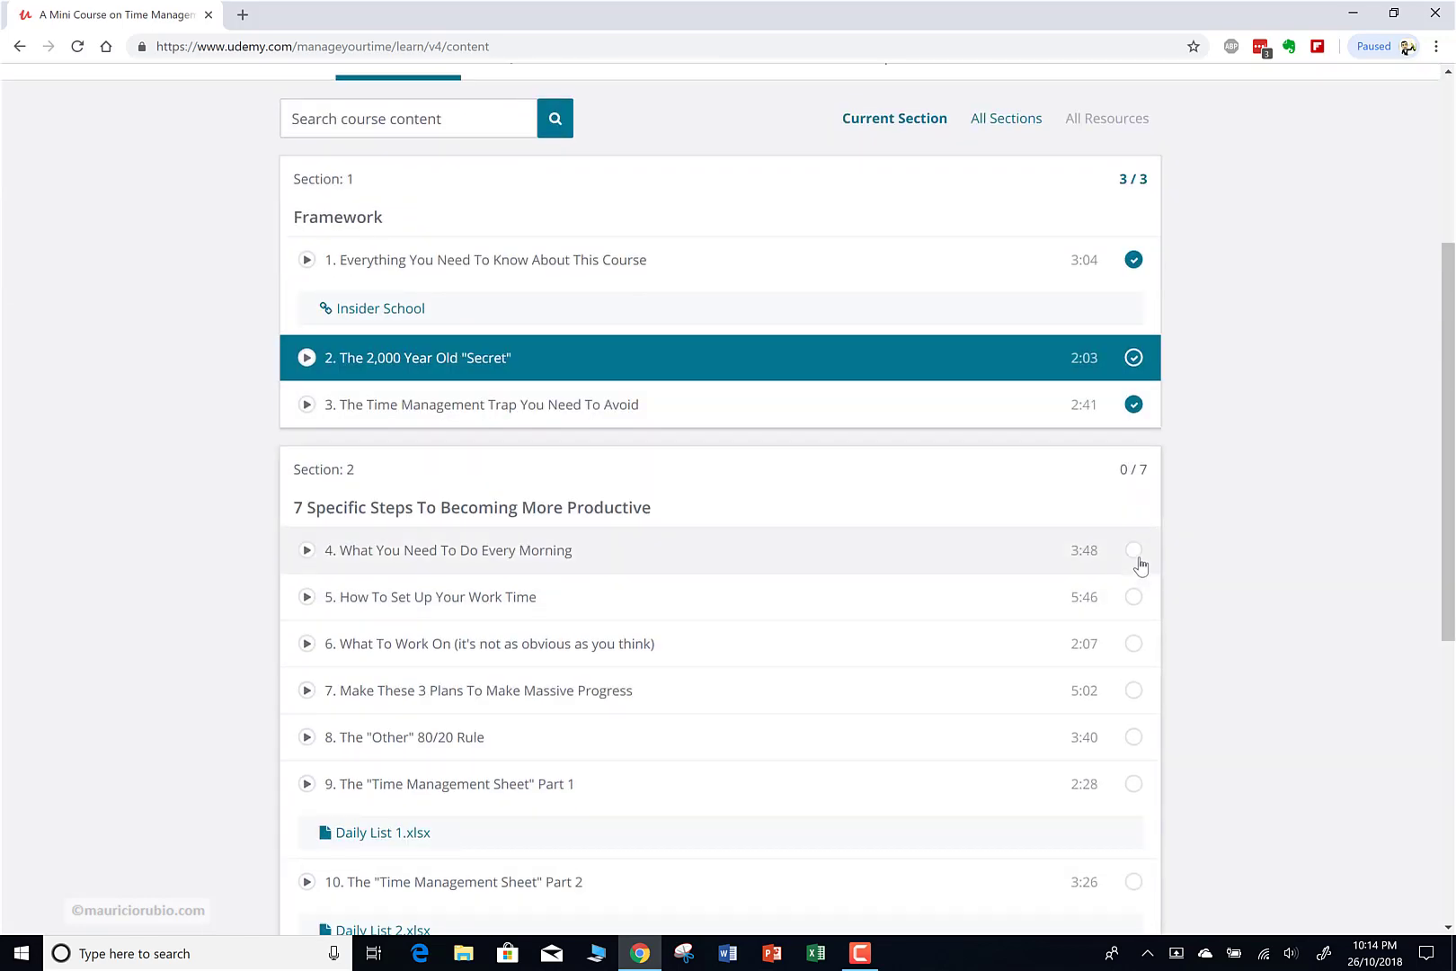
pyautogui.click(1136, 598)
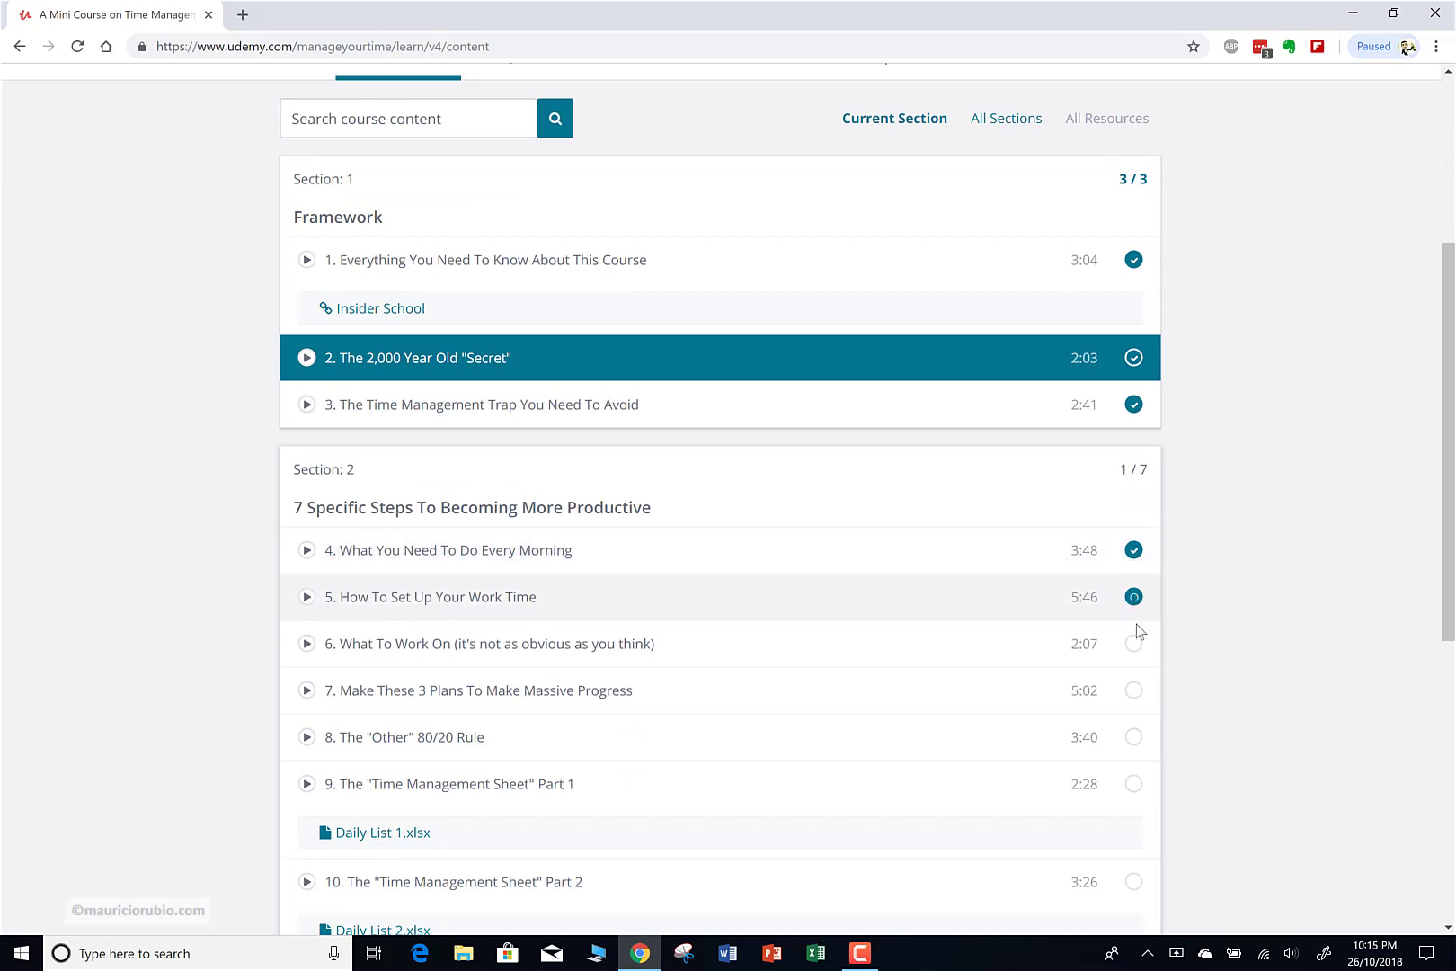
pyautogui.click(1134, 643)
pyautogui.click(1132, 693)
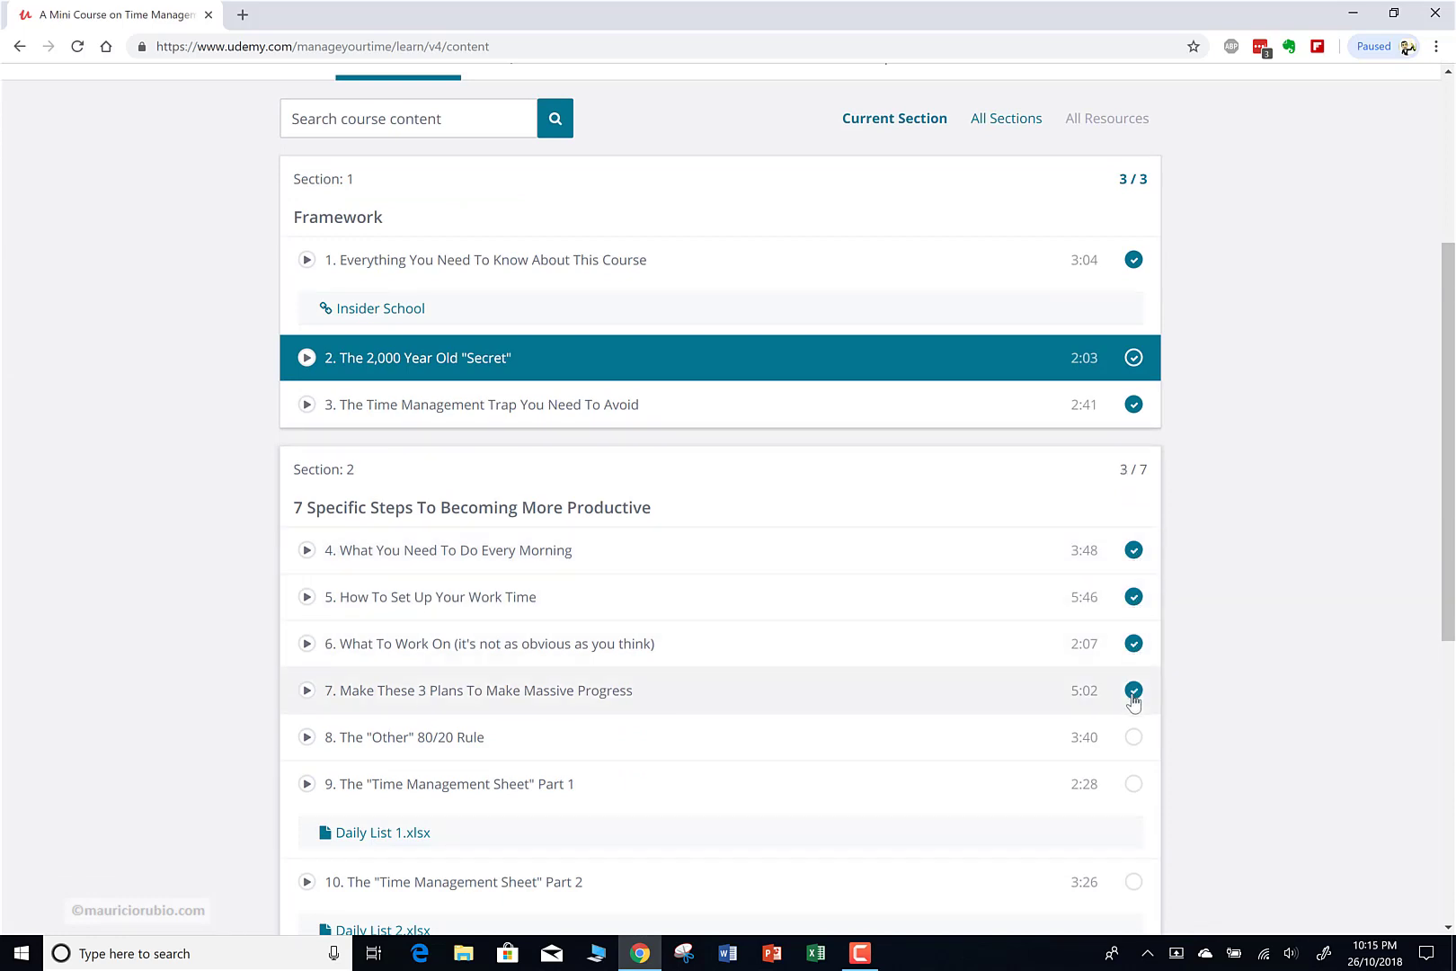
pyautogui.click(1133, 738)
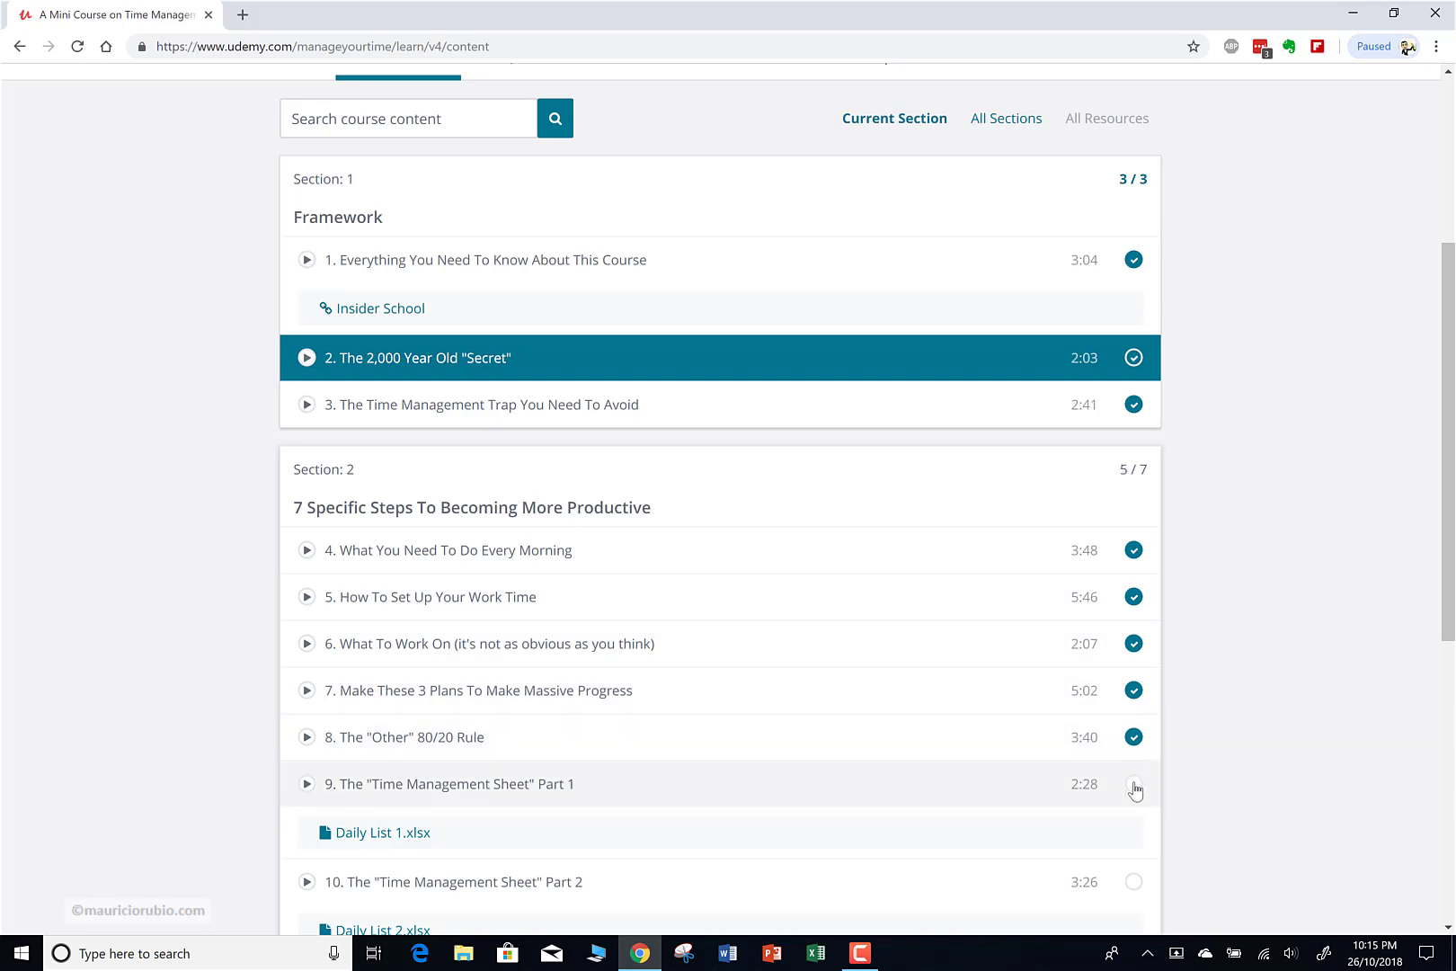
pyautogui.click(1134, 785)
pyautogui.scroll(-1, 1279, 797)
pyautogui.scroll(-2, 1279, 797)
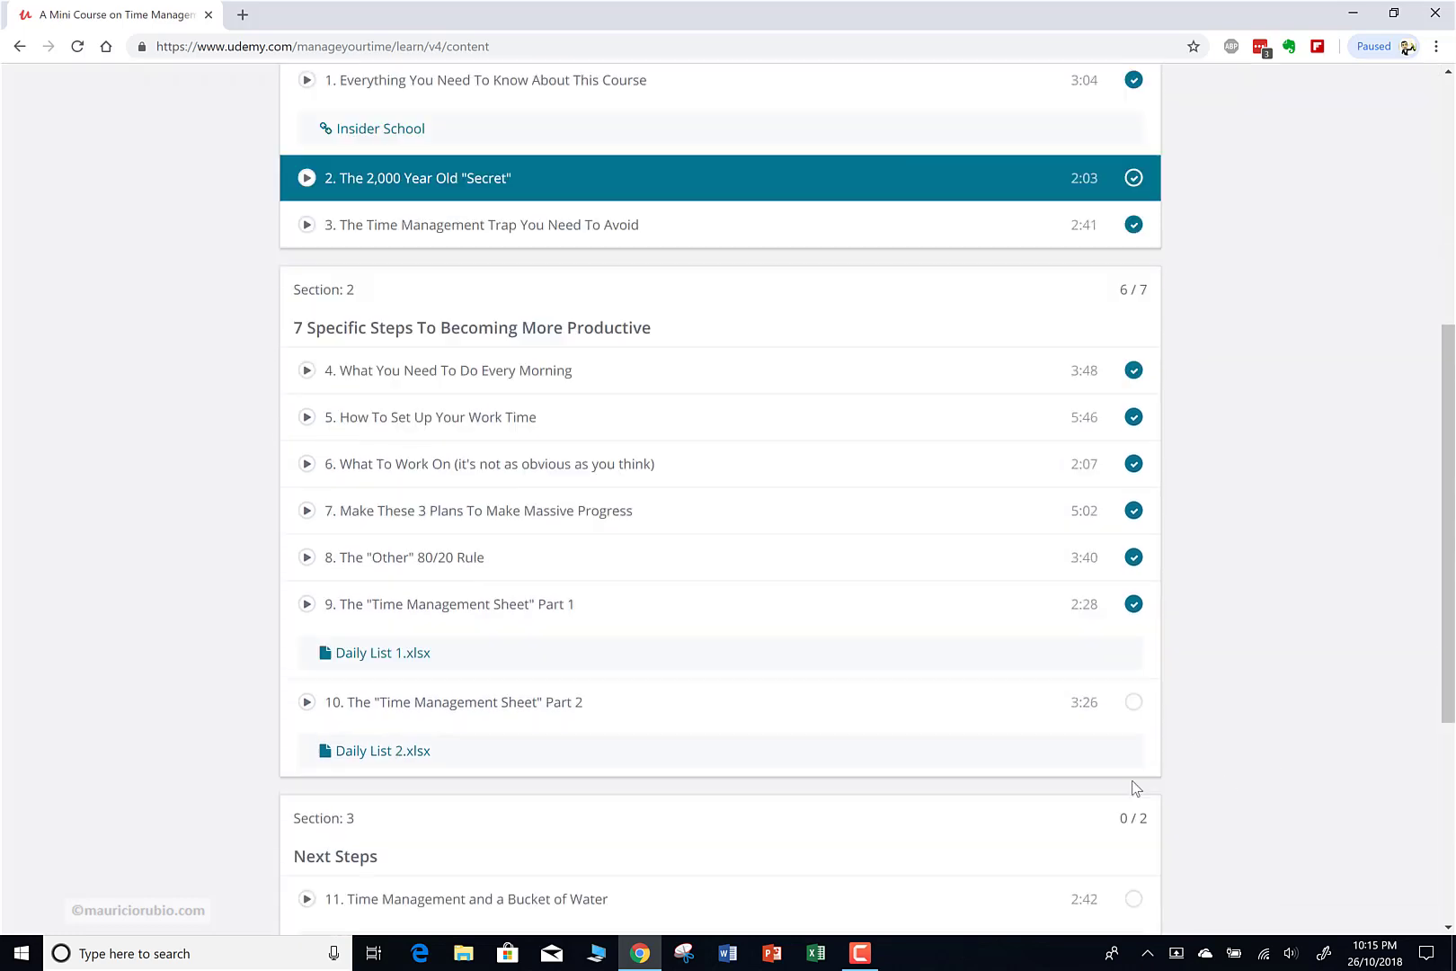
pyautogui.click(1133, 702)
# - Tick the bonus lecture 12, then collapse the Framework section
pyautogui.scroll(6, 1357, 720)
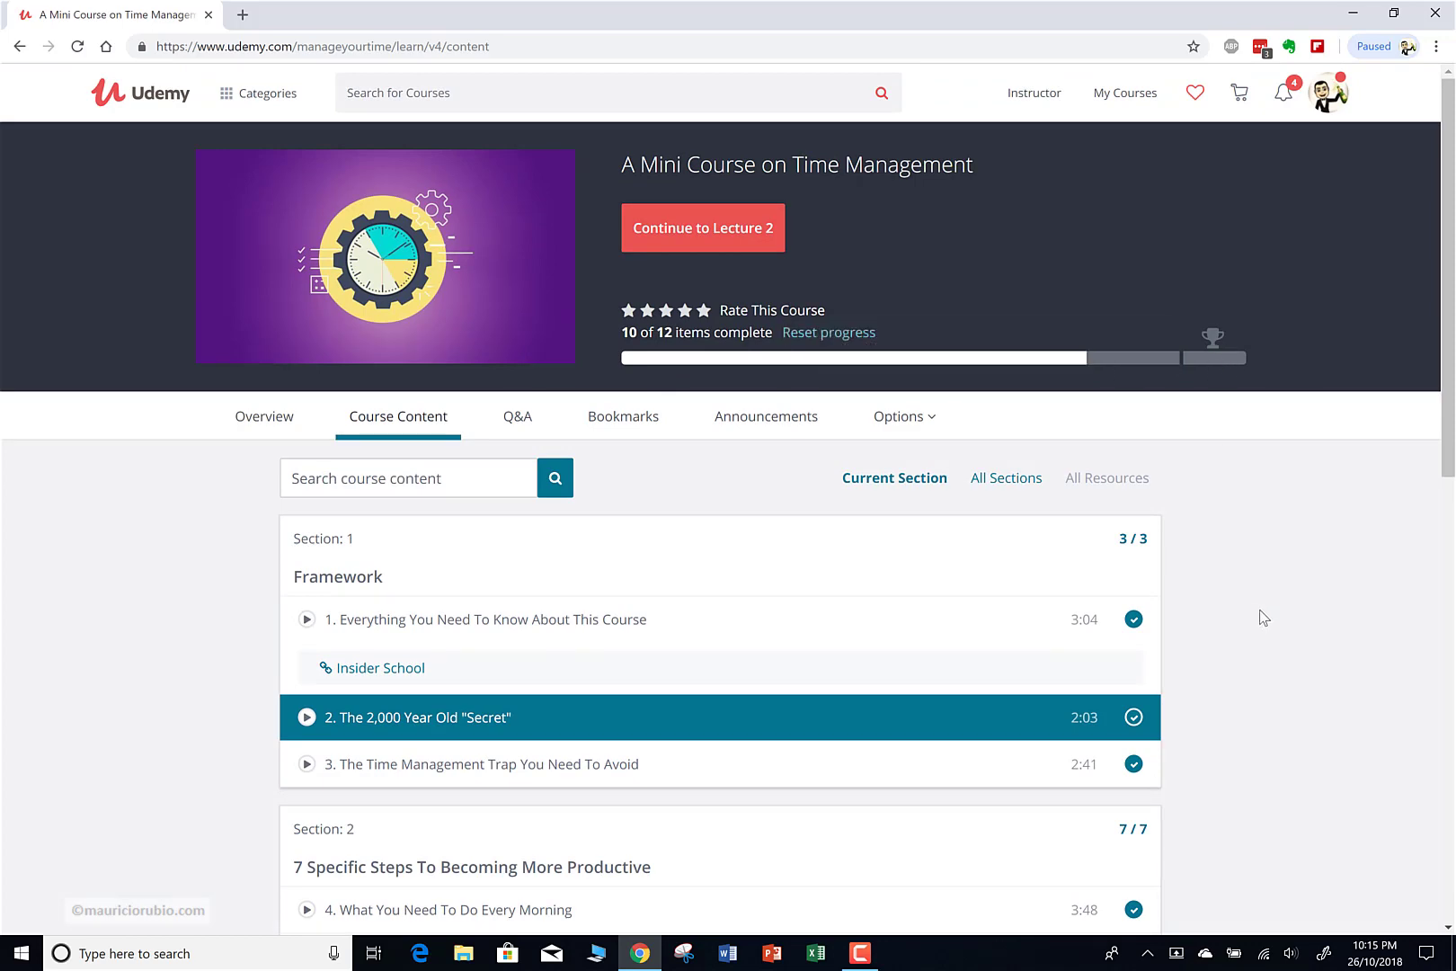
pyautogui.scroll(-7, 1250, 647)
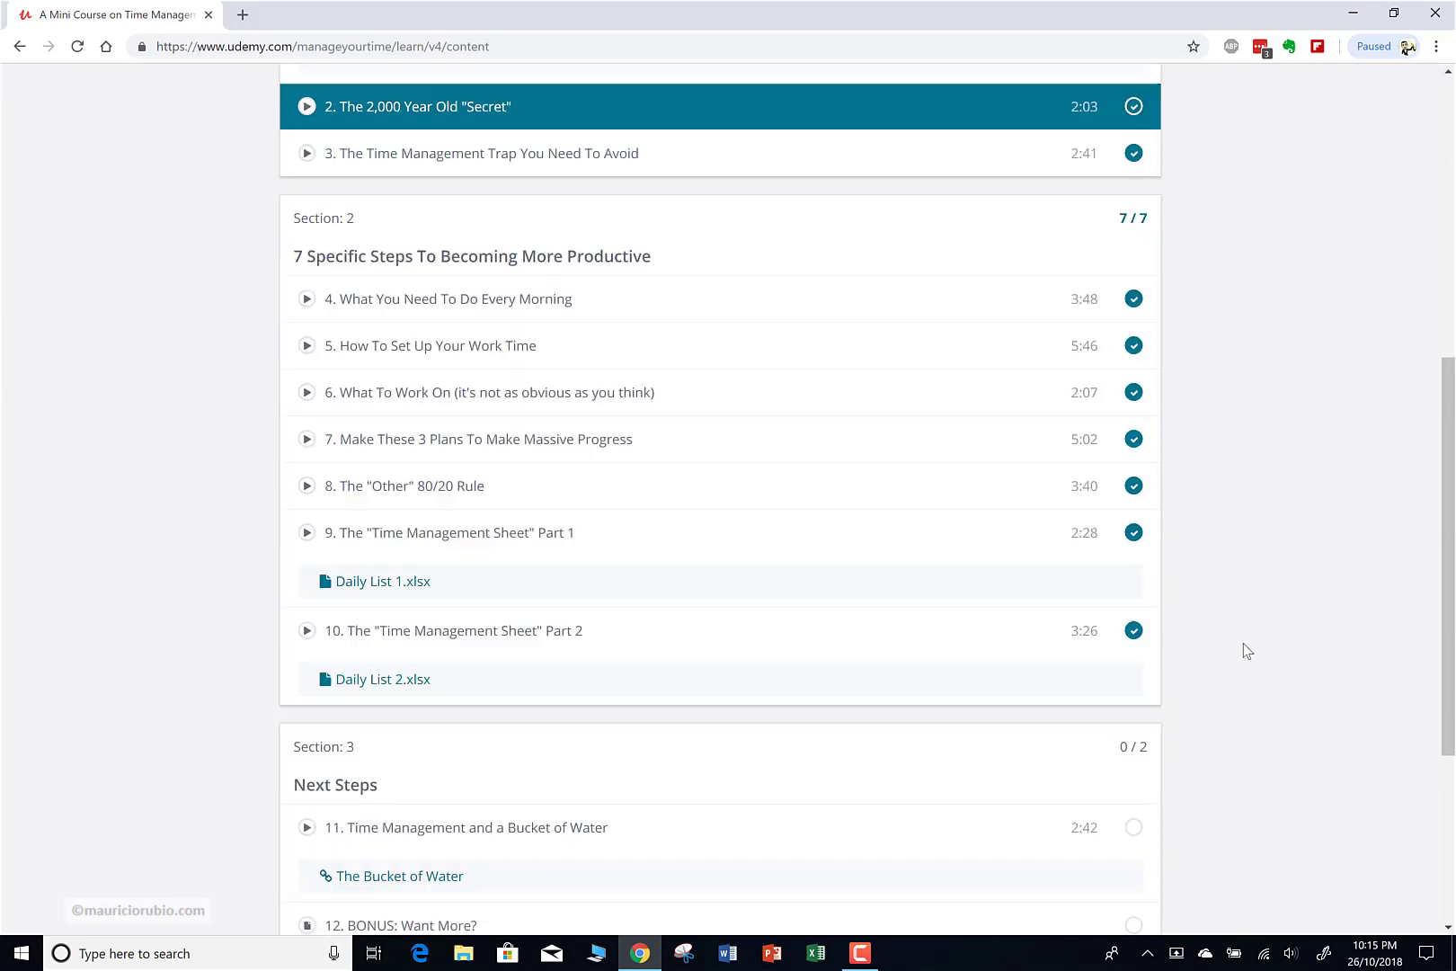
pyautogui.scroll(-1, 1247, 650)
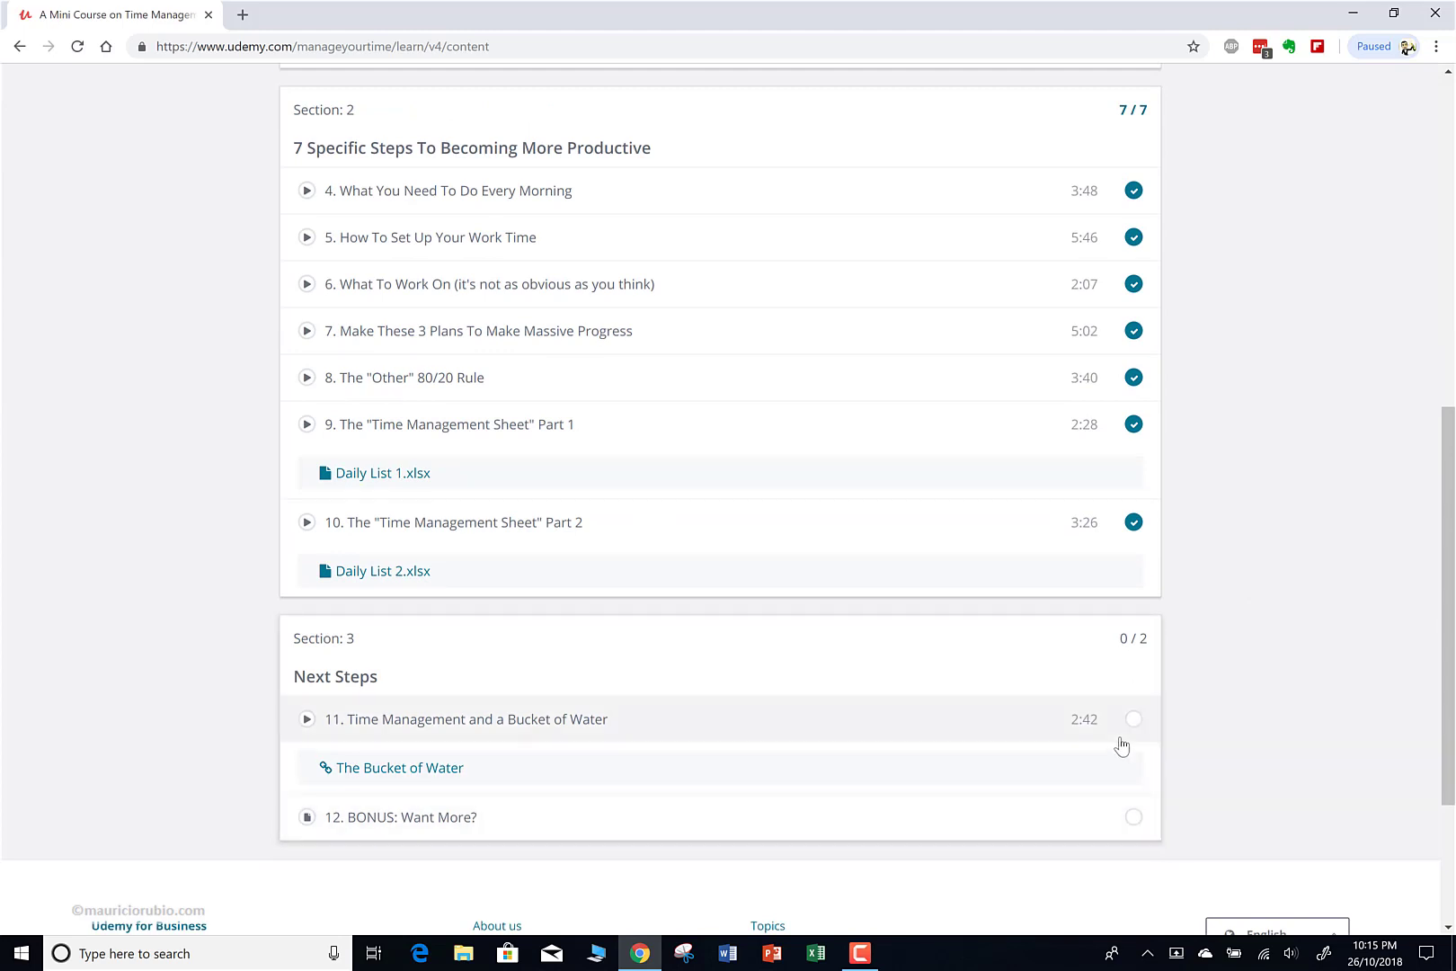
pyautogui.click(1132, 818)
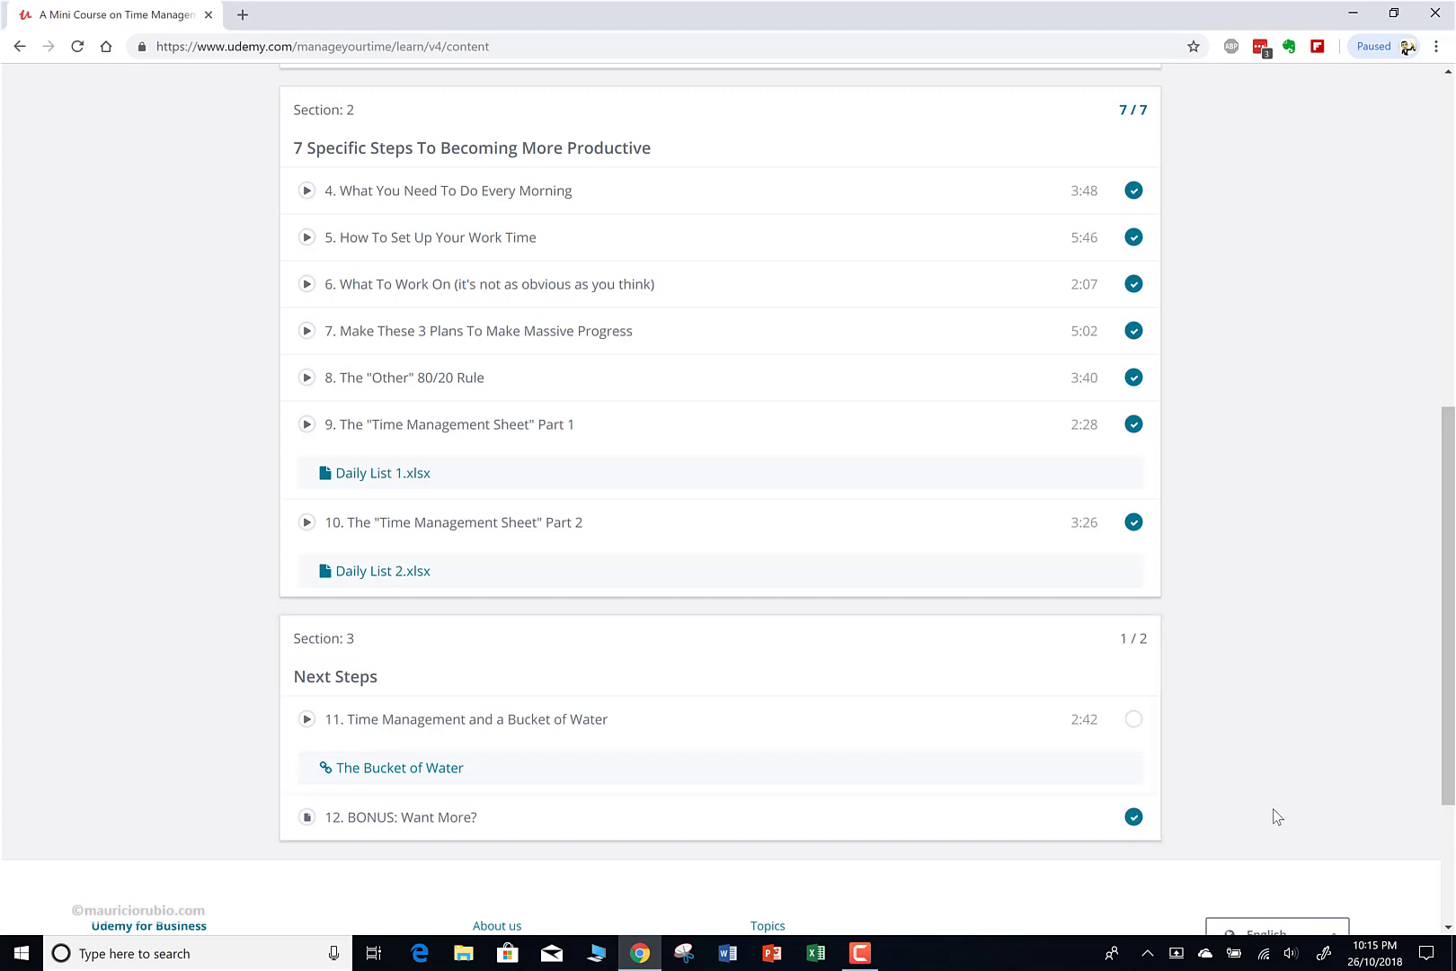
pyautogui.scroll(8, 1256, 766)
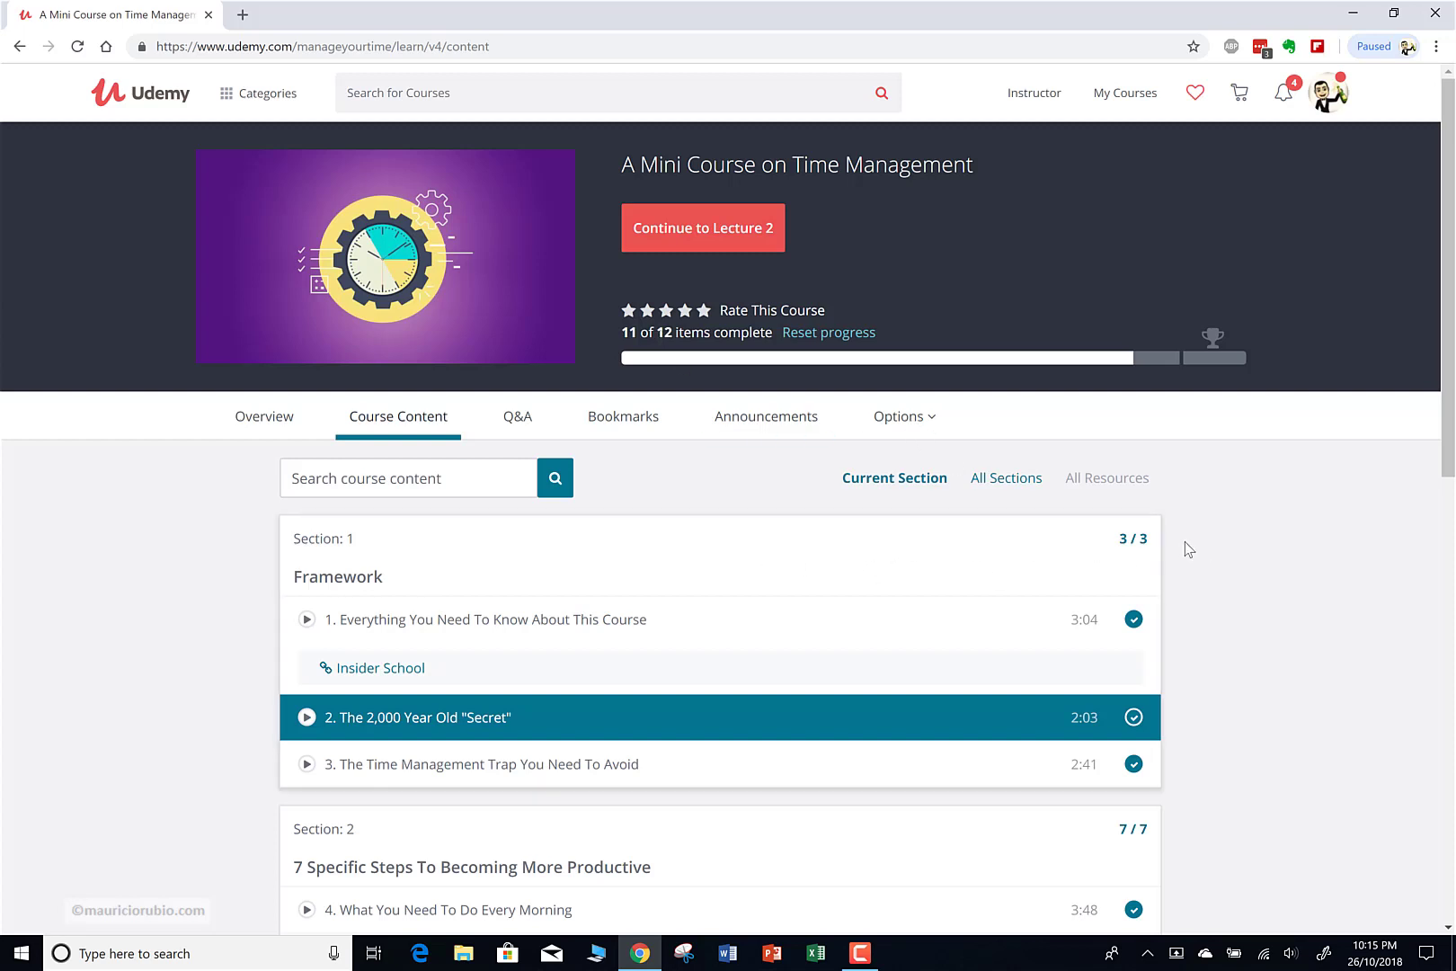
pyautogui.click(1041, 552)
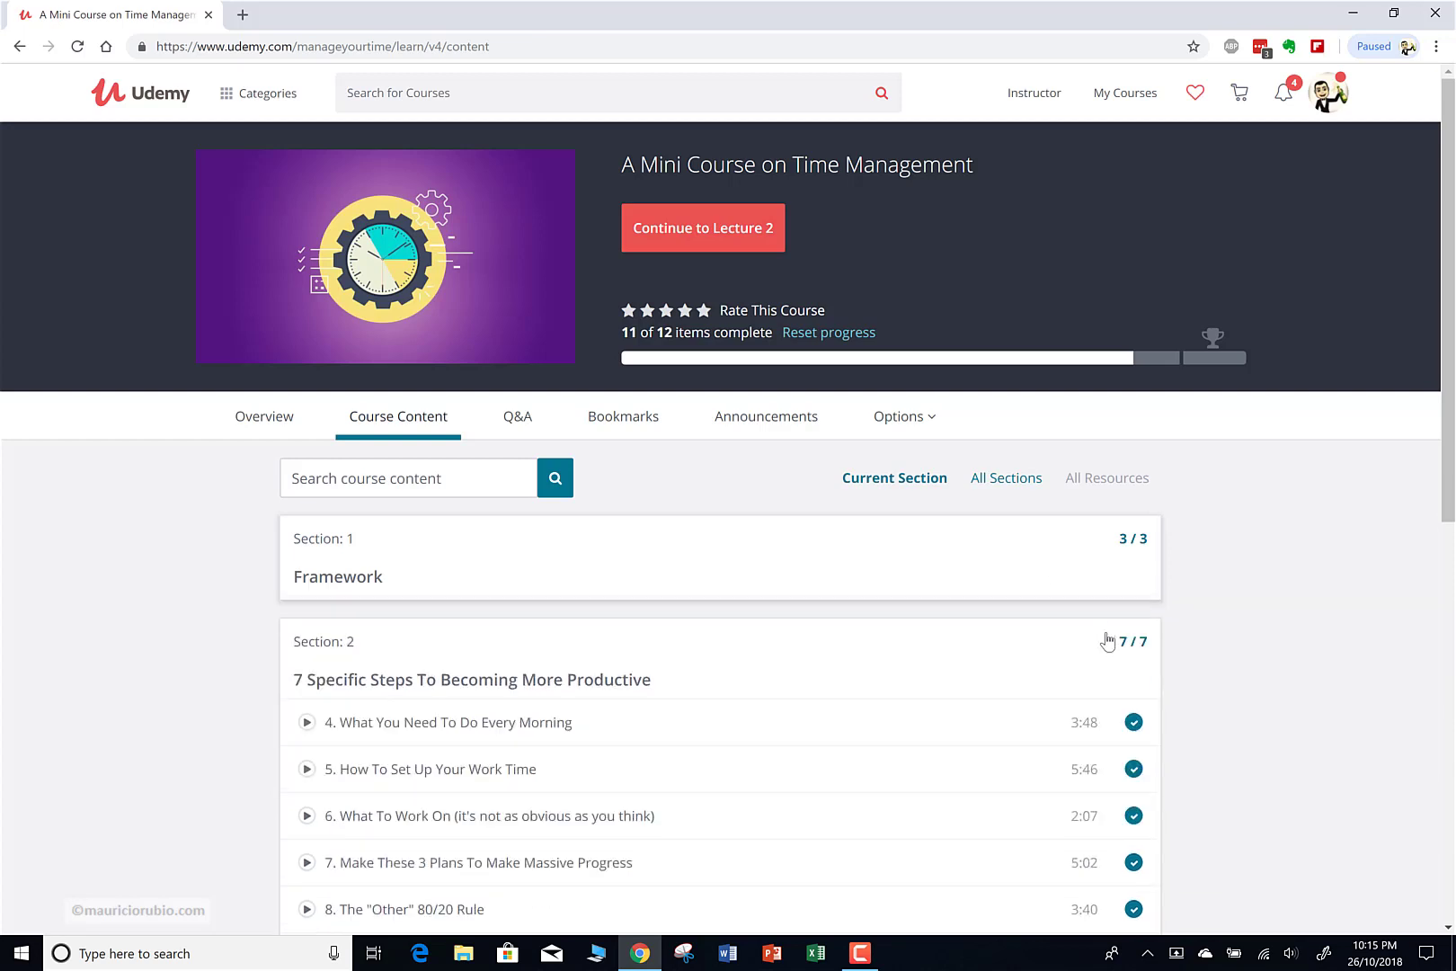
# - Expand Next Steps and tick lecture 11, Time Management and a Bucket of Water
pyautogui.click(1190, 640)
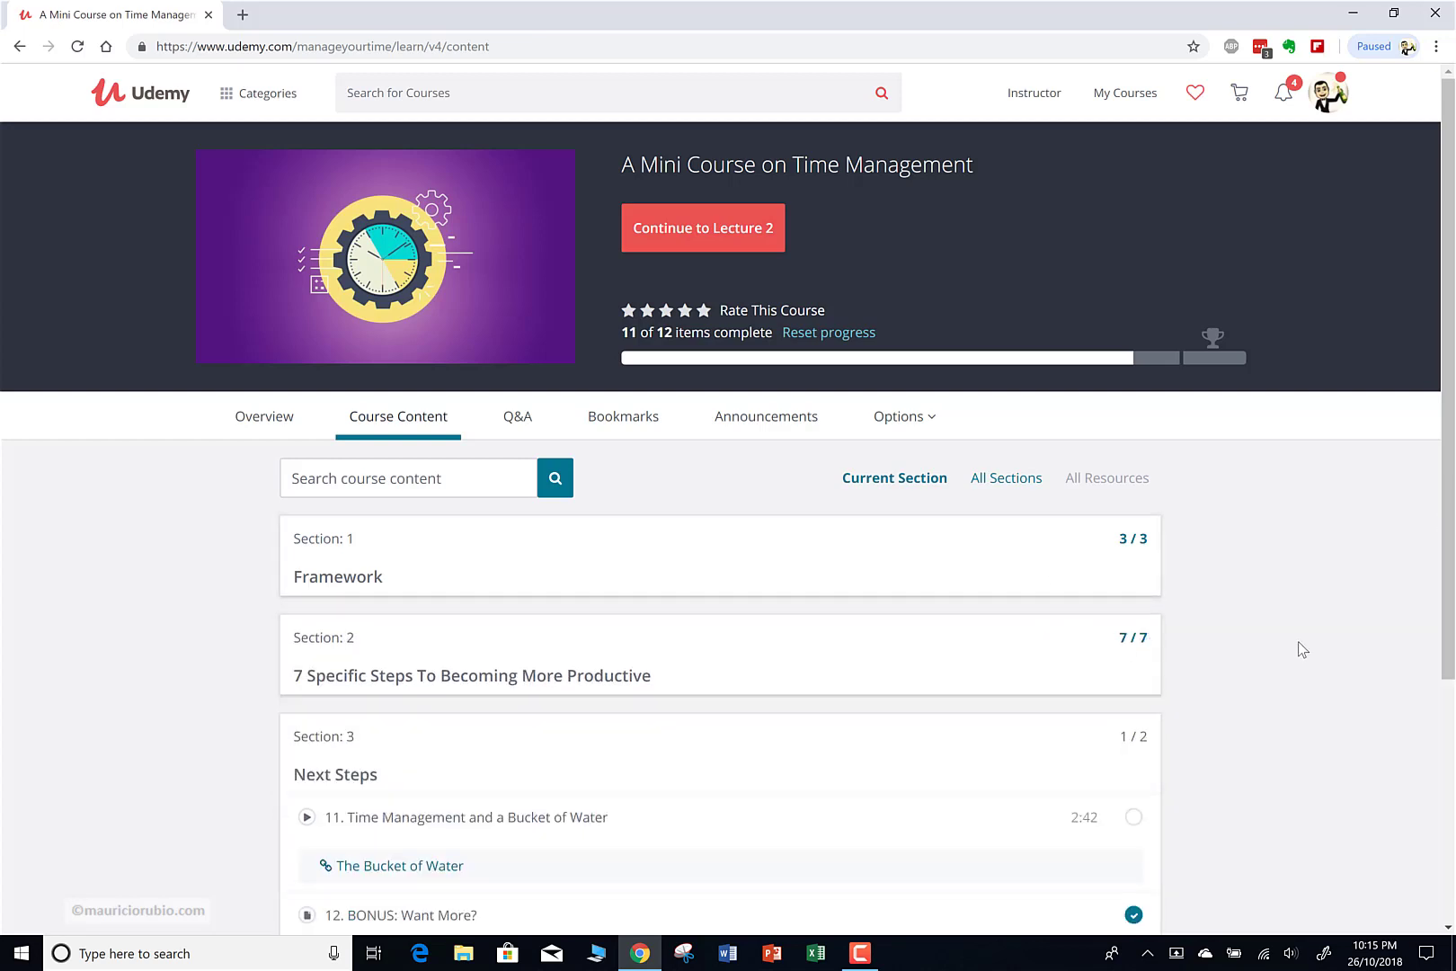
pyautogui.scroll(-1, 1030, 676)
pyautogui.click(1021, 657)
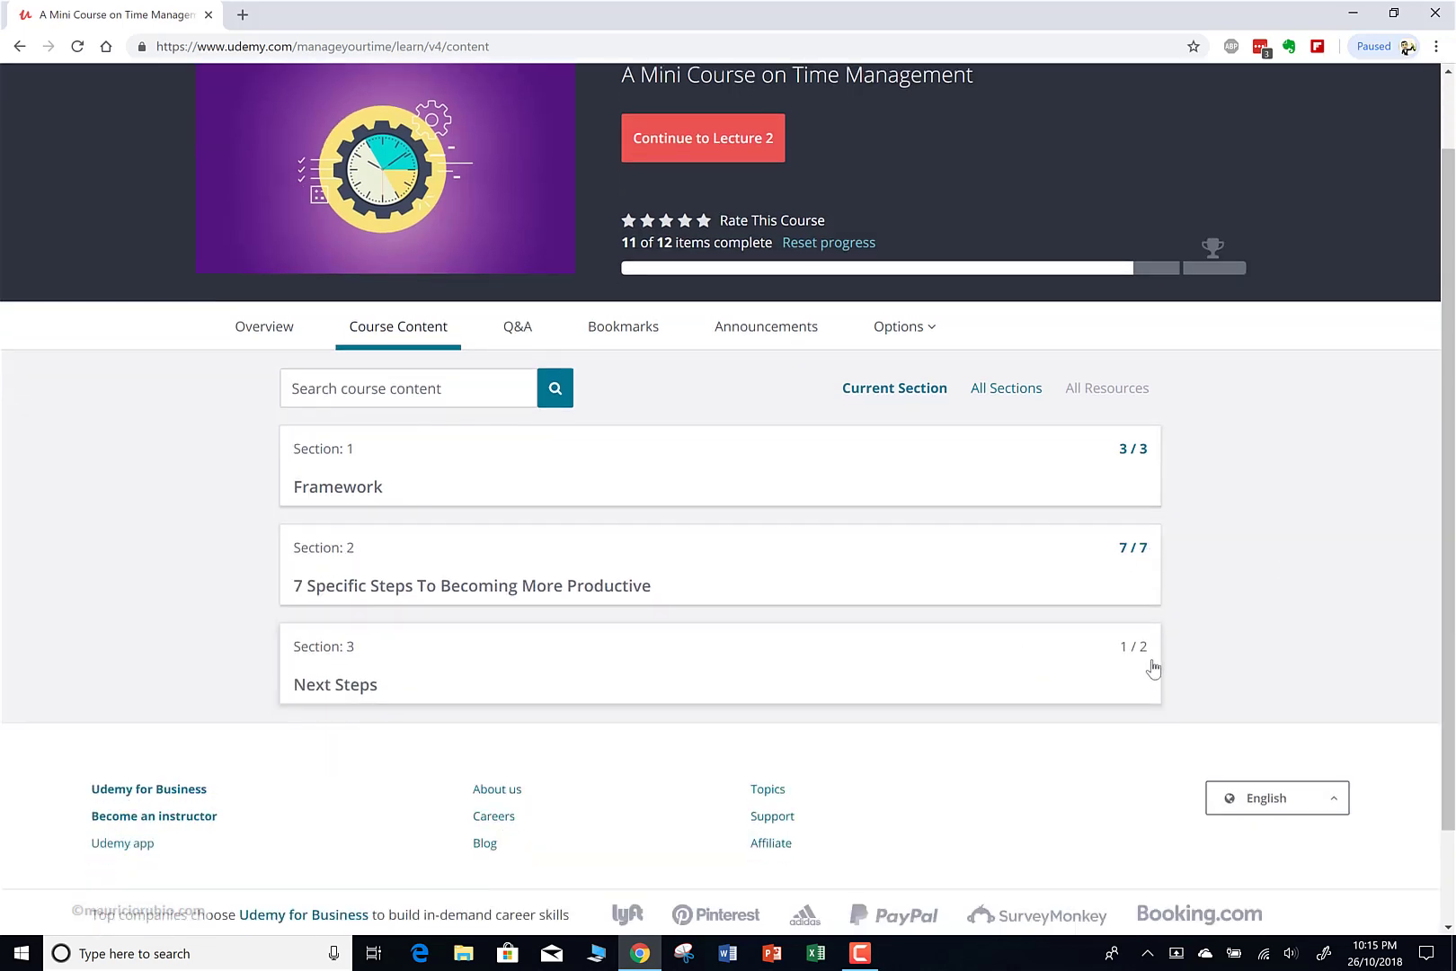
pyautogui.click(1083, 663)
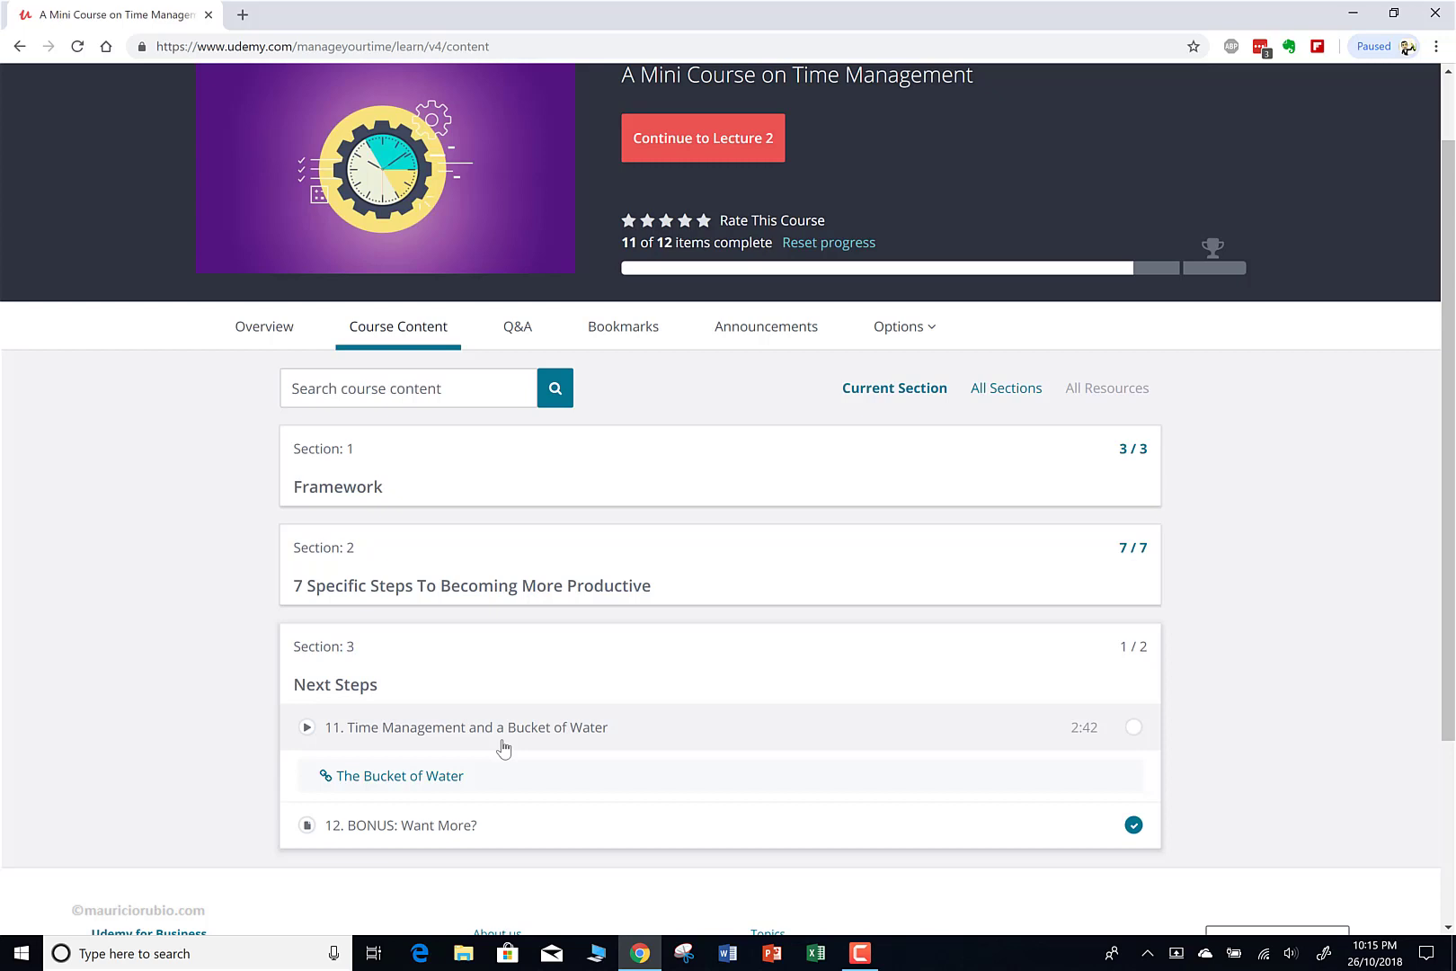
pyautogui.click(1133, 734)
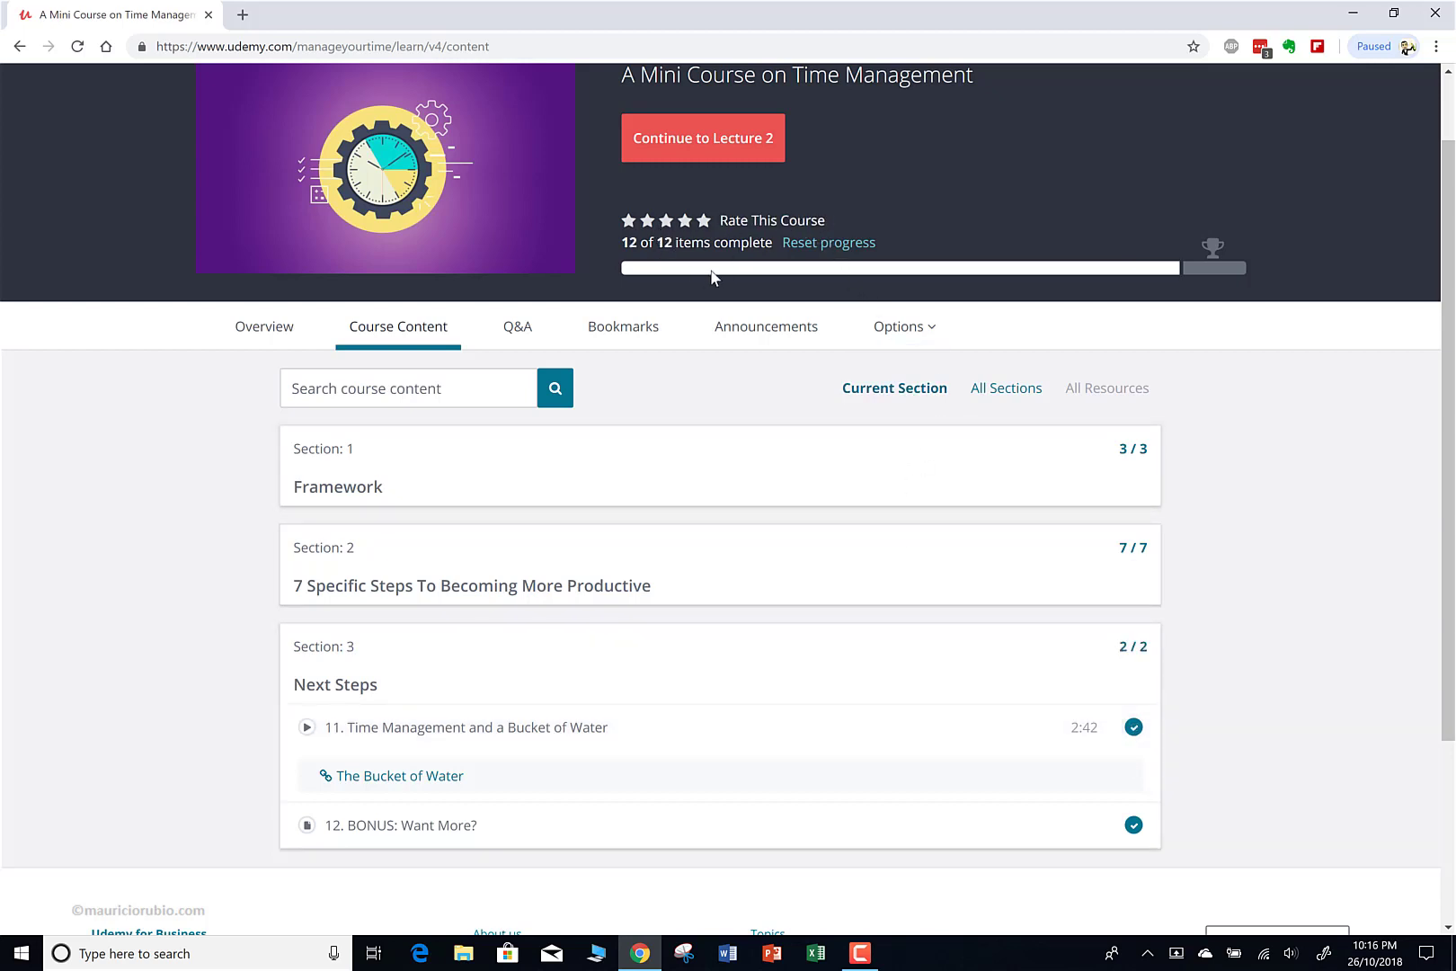
pyautogui.moveTo(1215, 268)
pyautogui.scroll(1, 1286, 602)
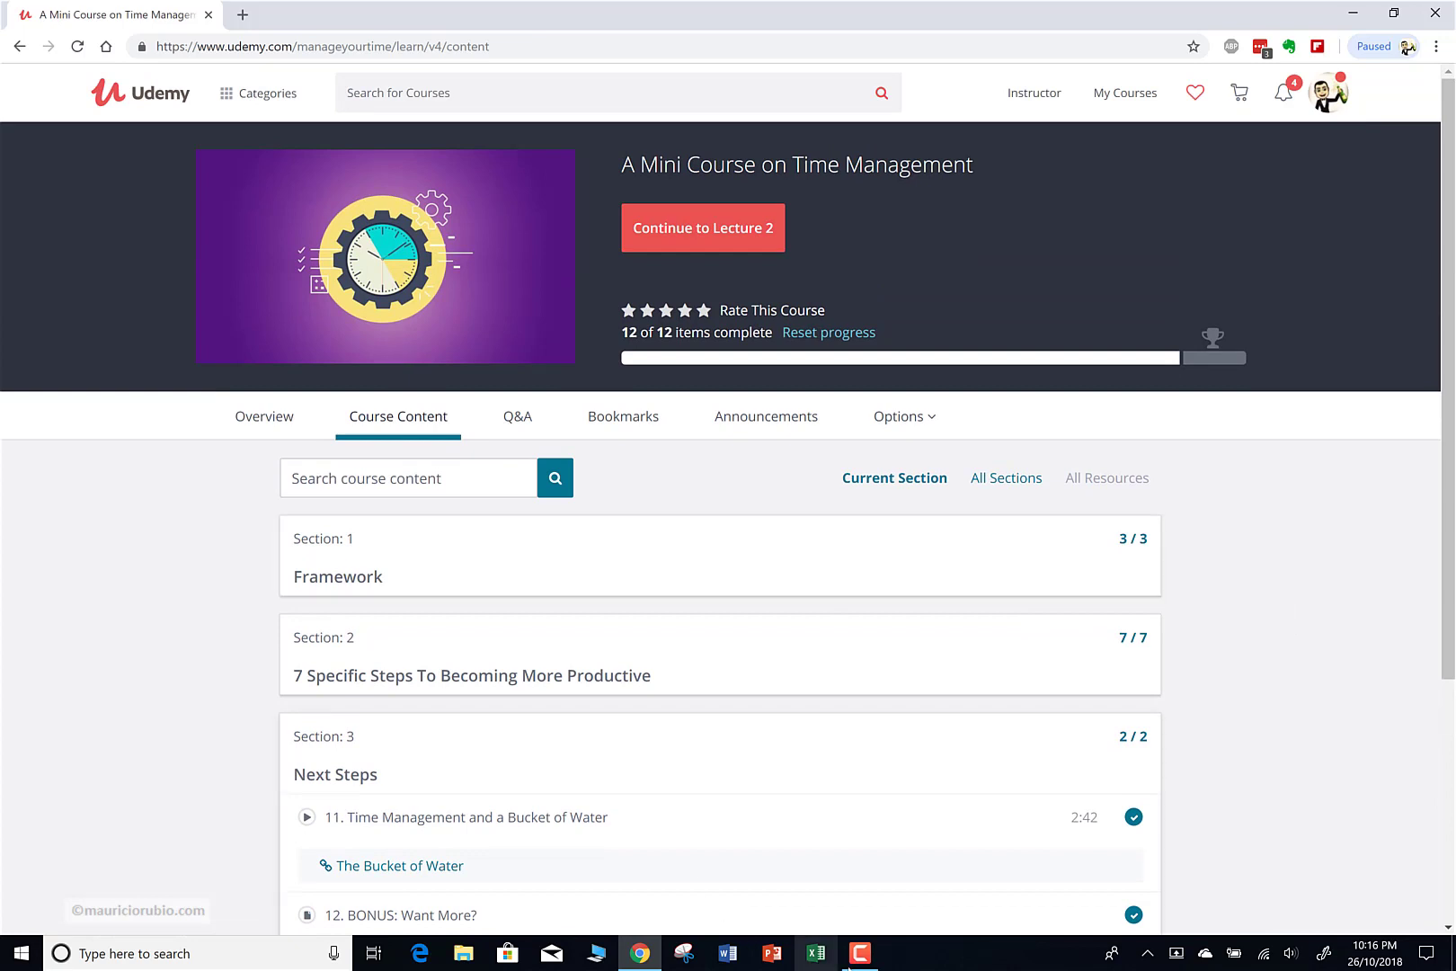
pyautogui.click(861, 952)
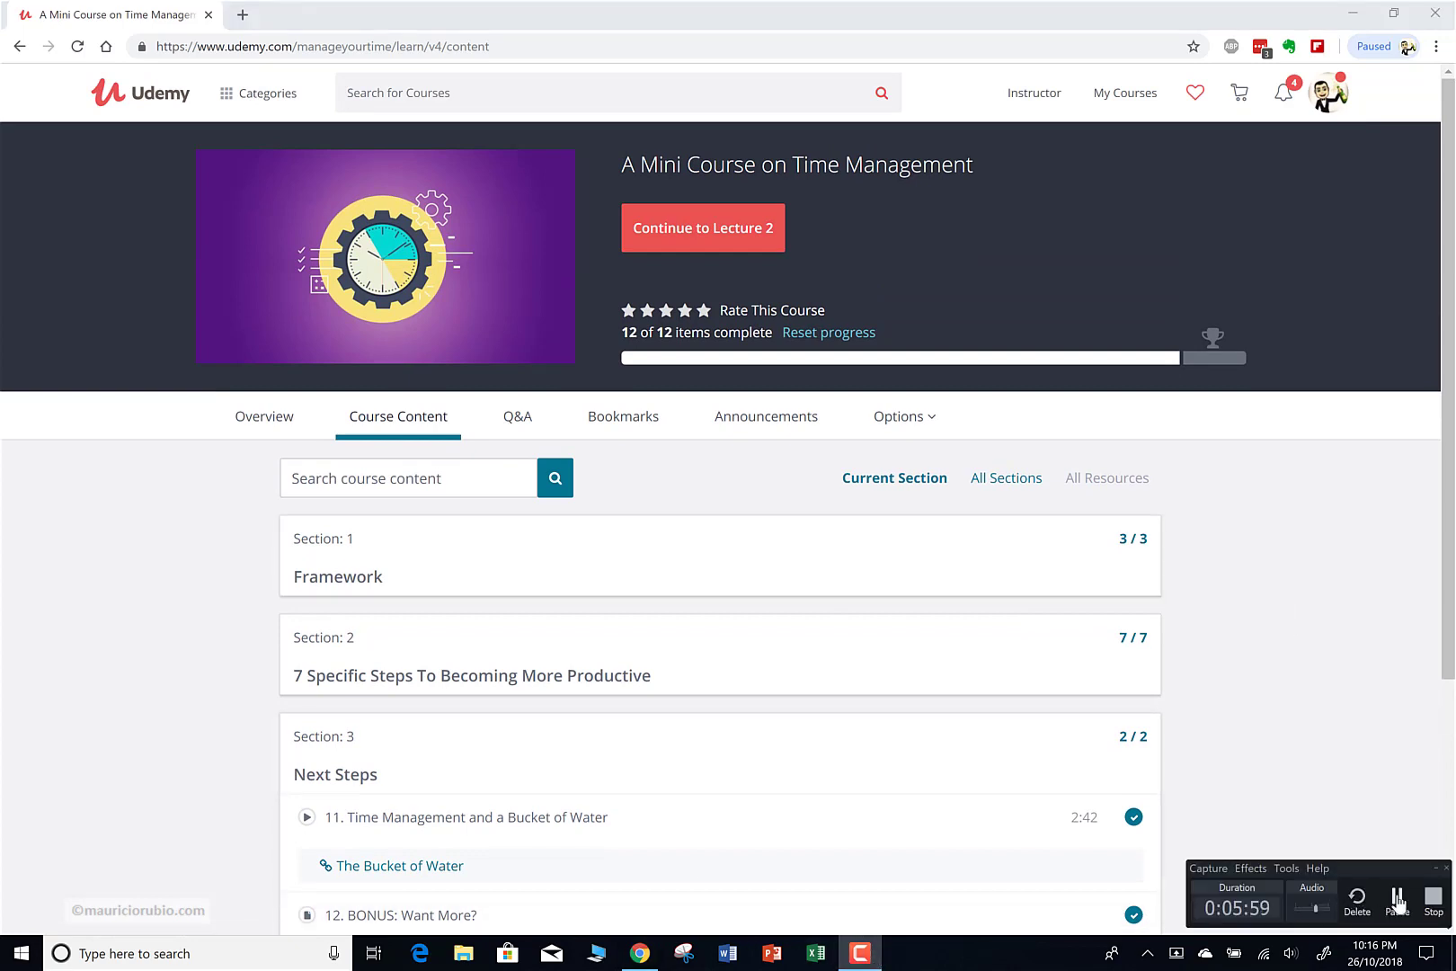
pyautogui.click(1396, 897)
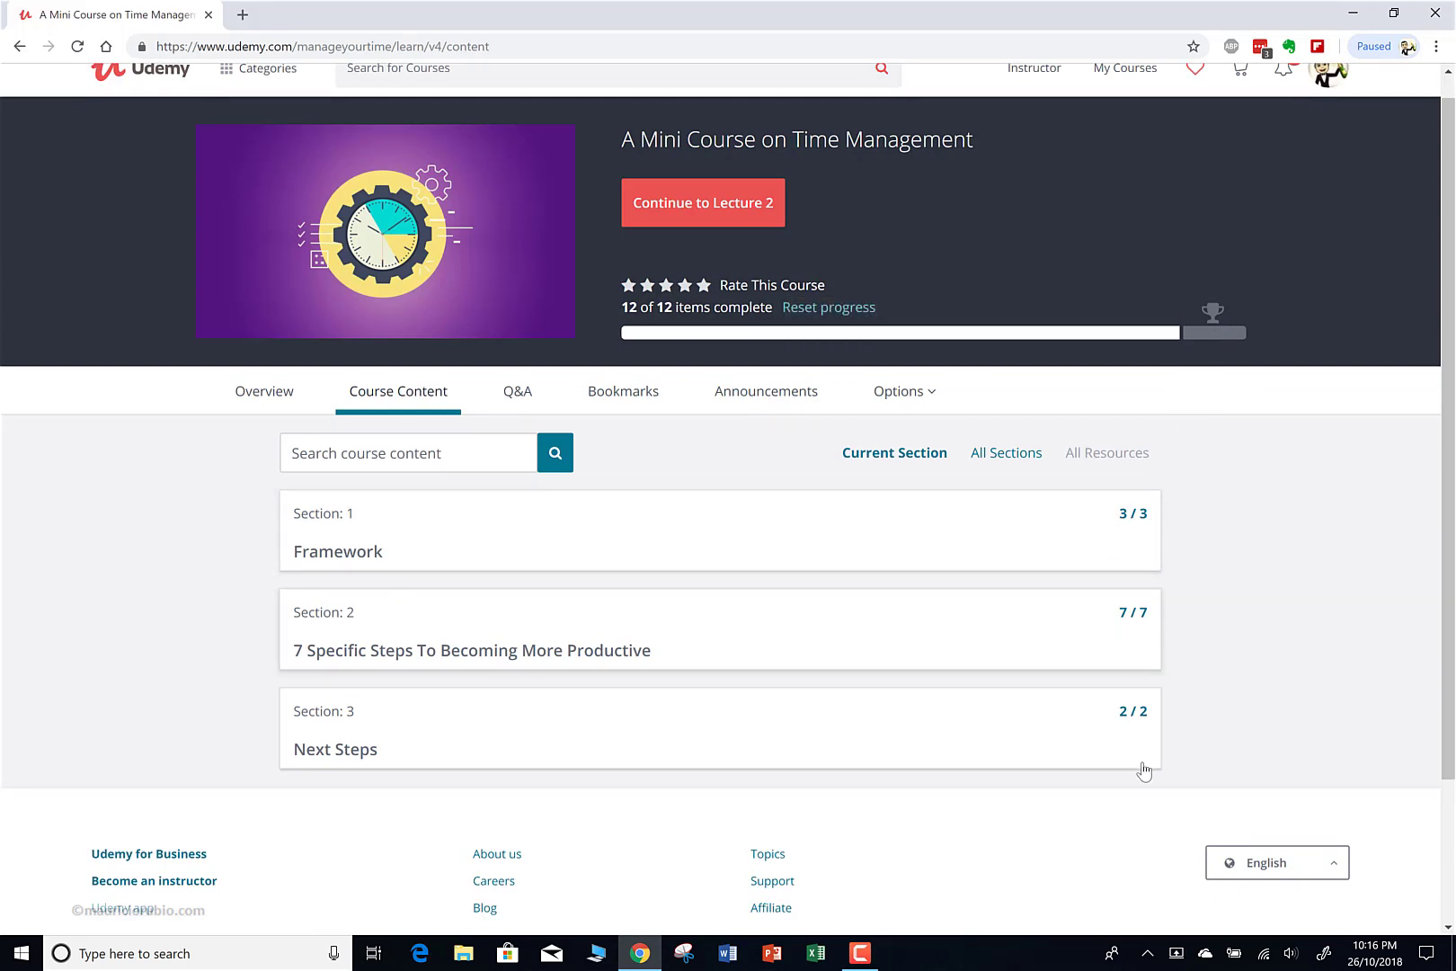
pyautogui.moveTo(1219, 336)
pyautogui.scroll(1, 1205, 503)
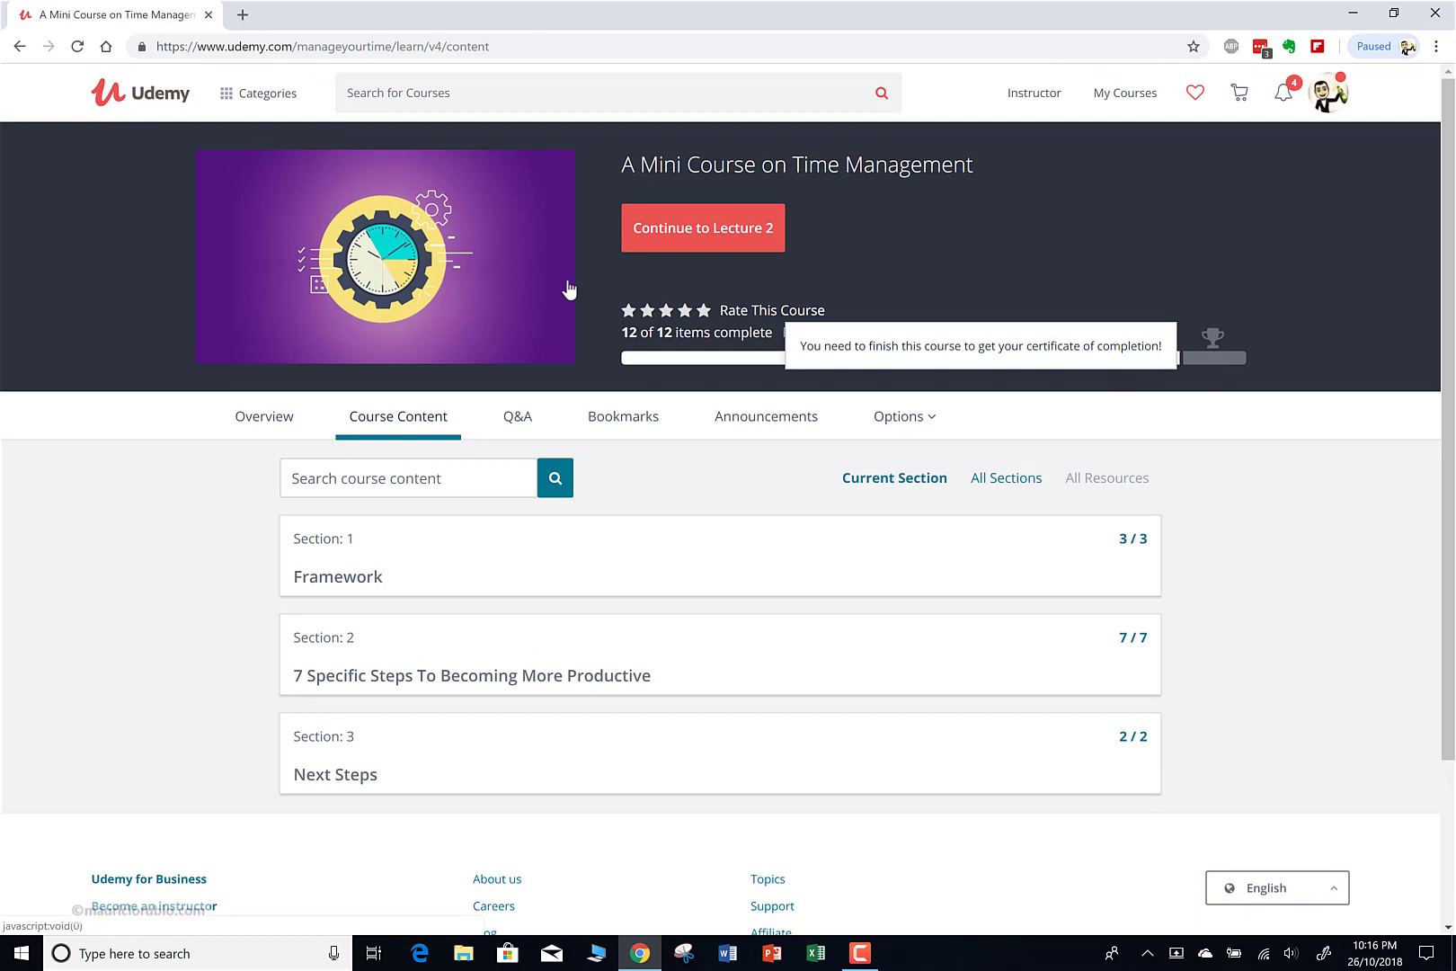
pyautogui.click(554, 49)
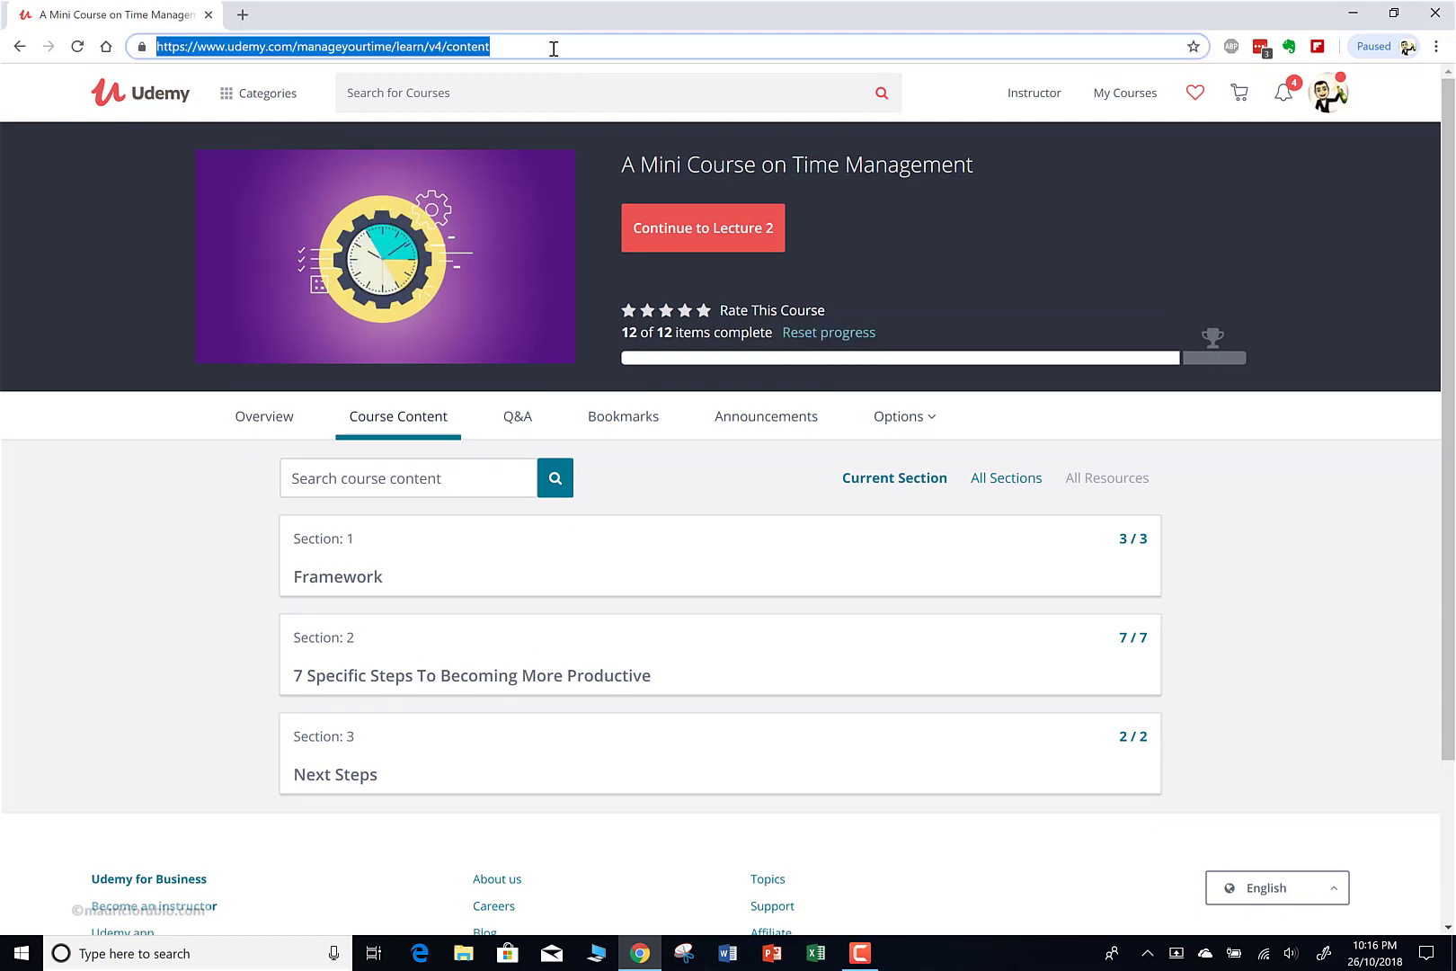
pyautogui.press('Return')
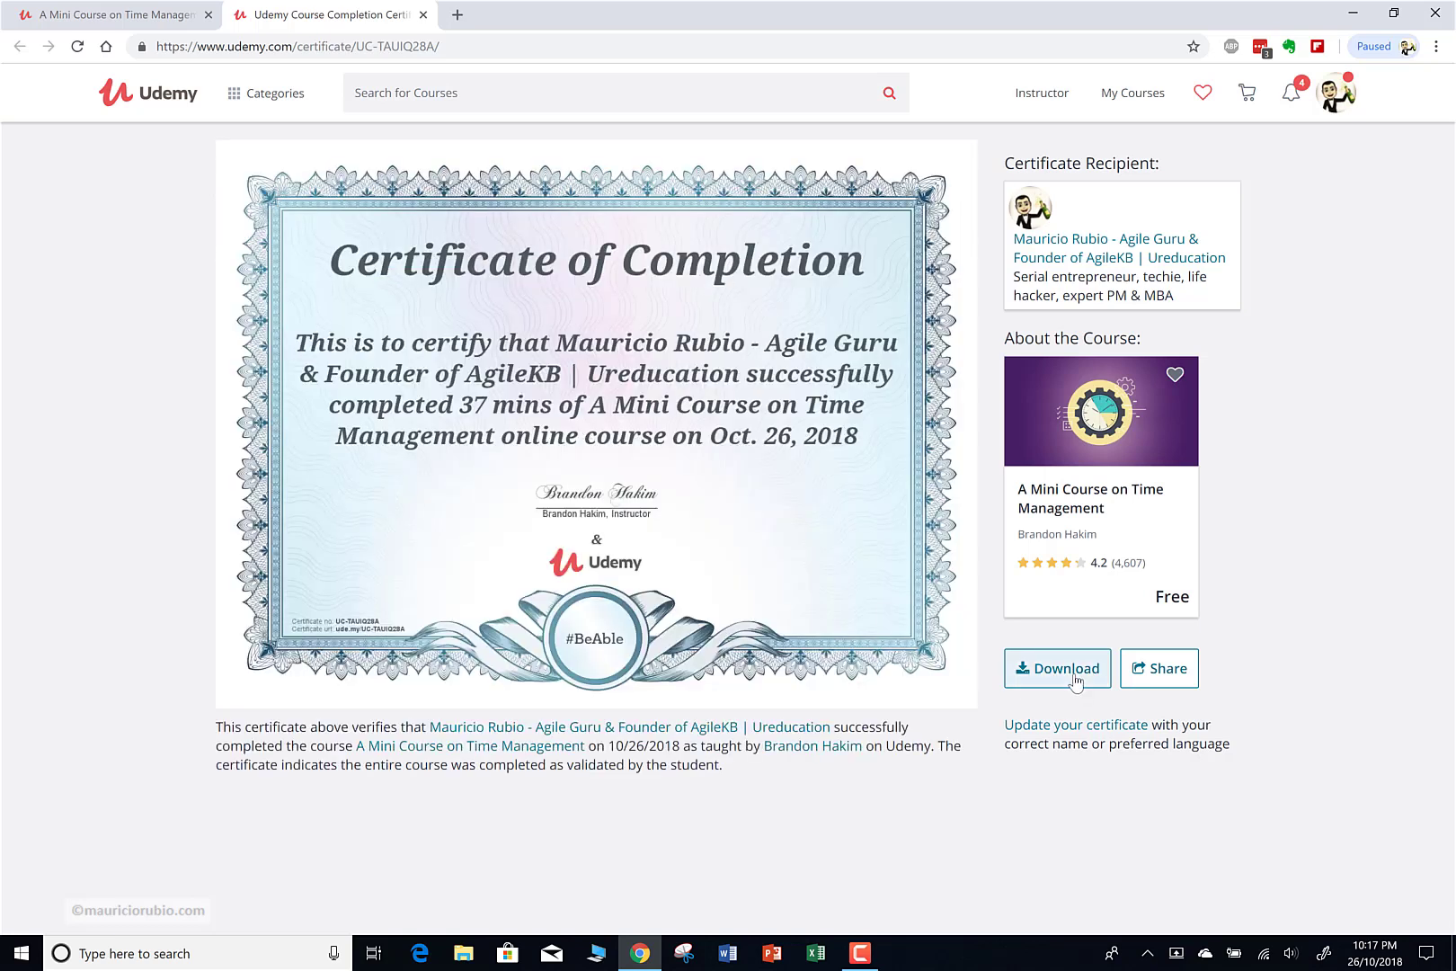
# - Look at the certificate's share options, then return to the course content tab
pyautogui.click(1160, 667)
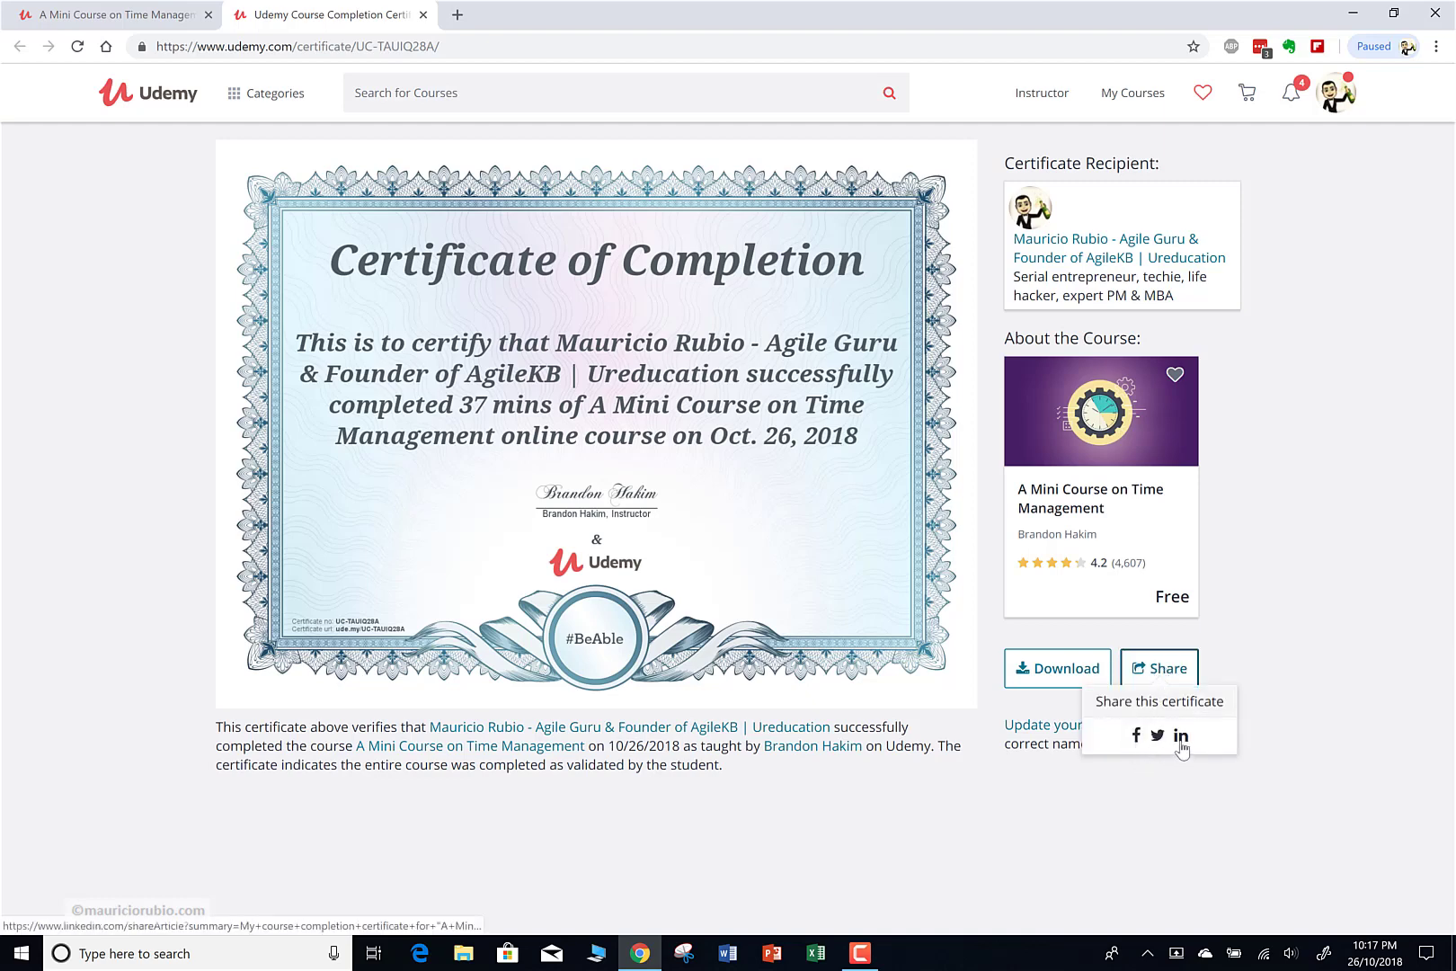
pyautogui.click(870, 764)
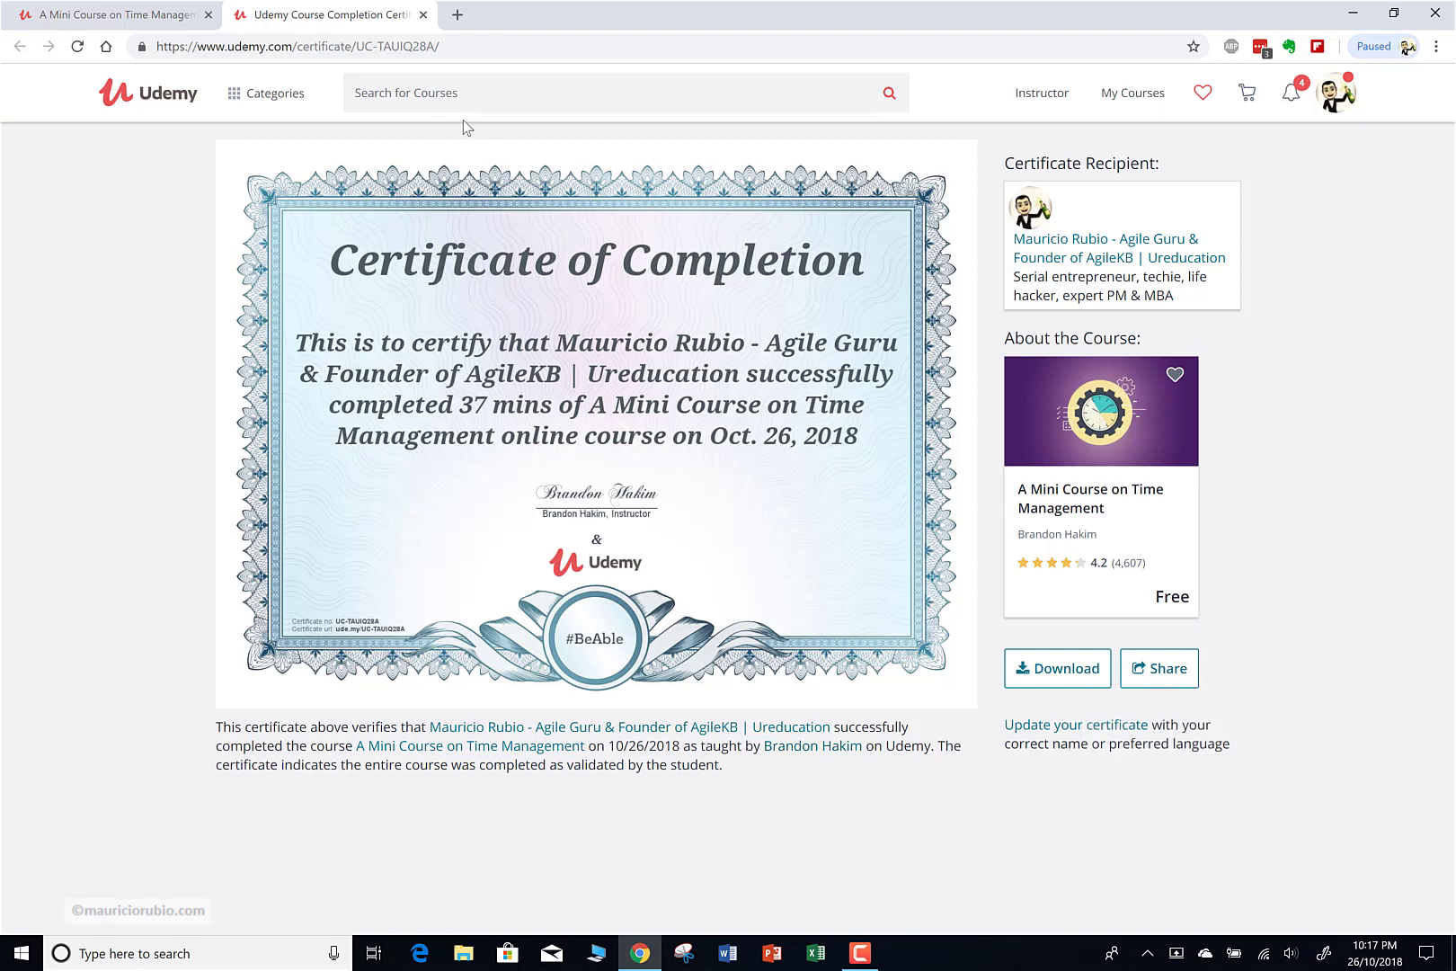
pyautogui.click(450, 47)
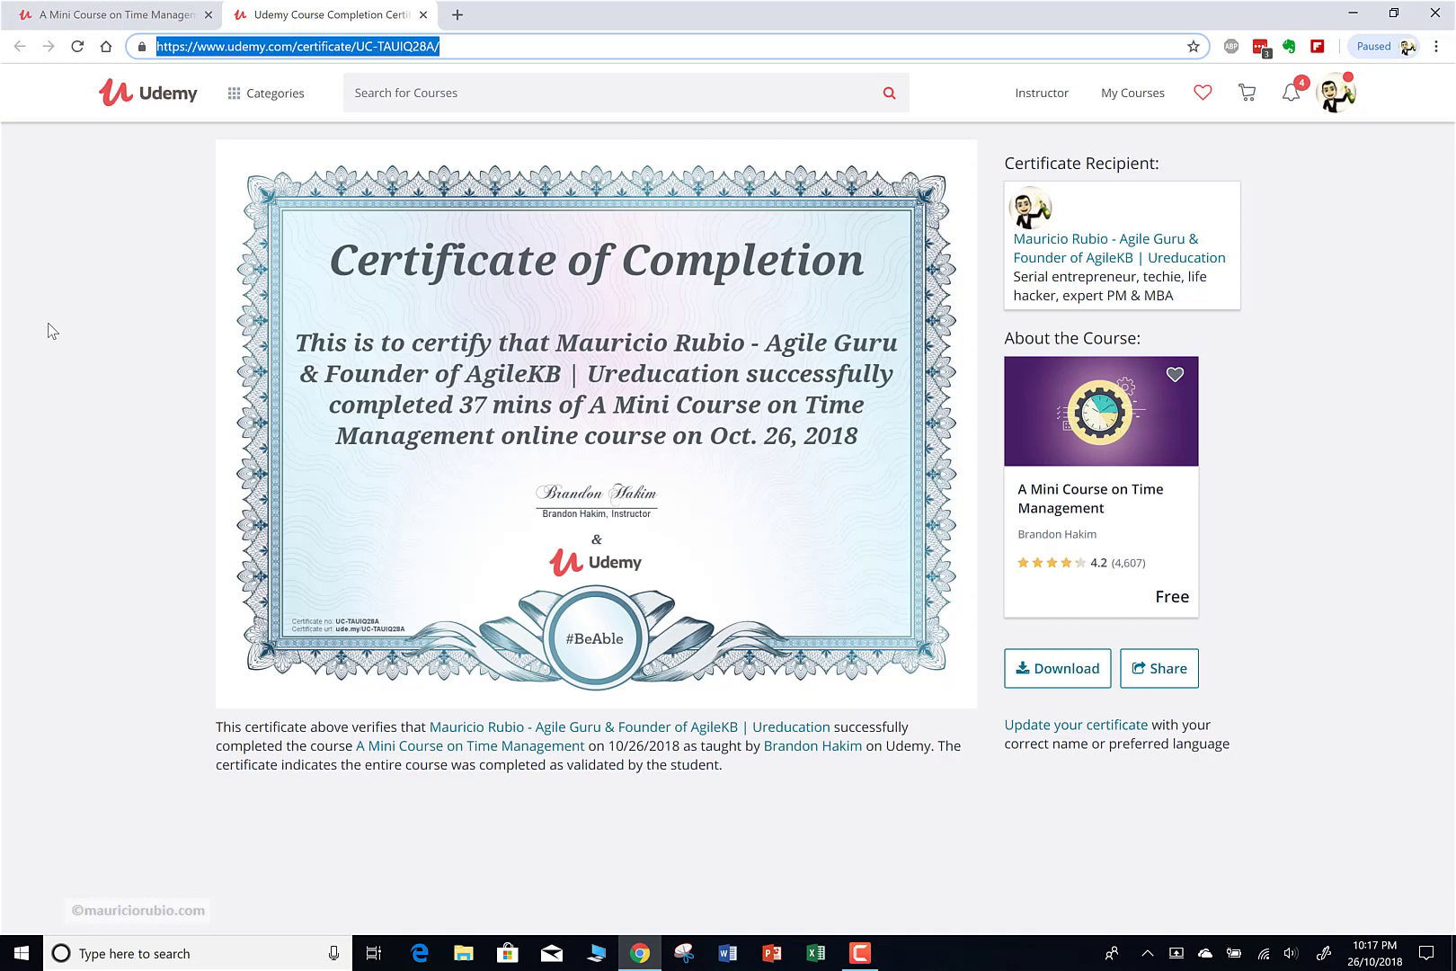
pyautogui.click(102, 533)
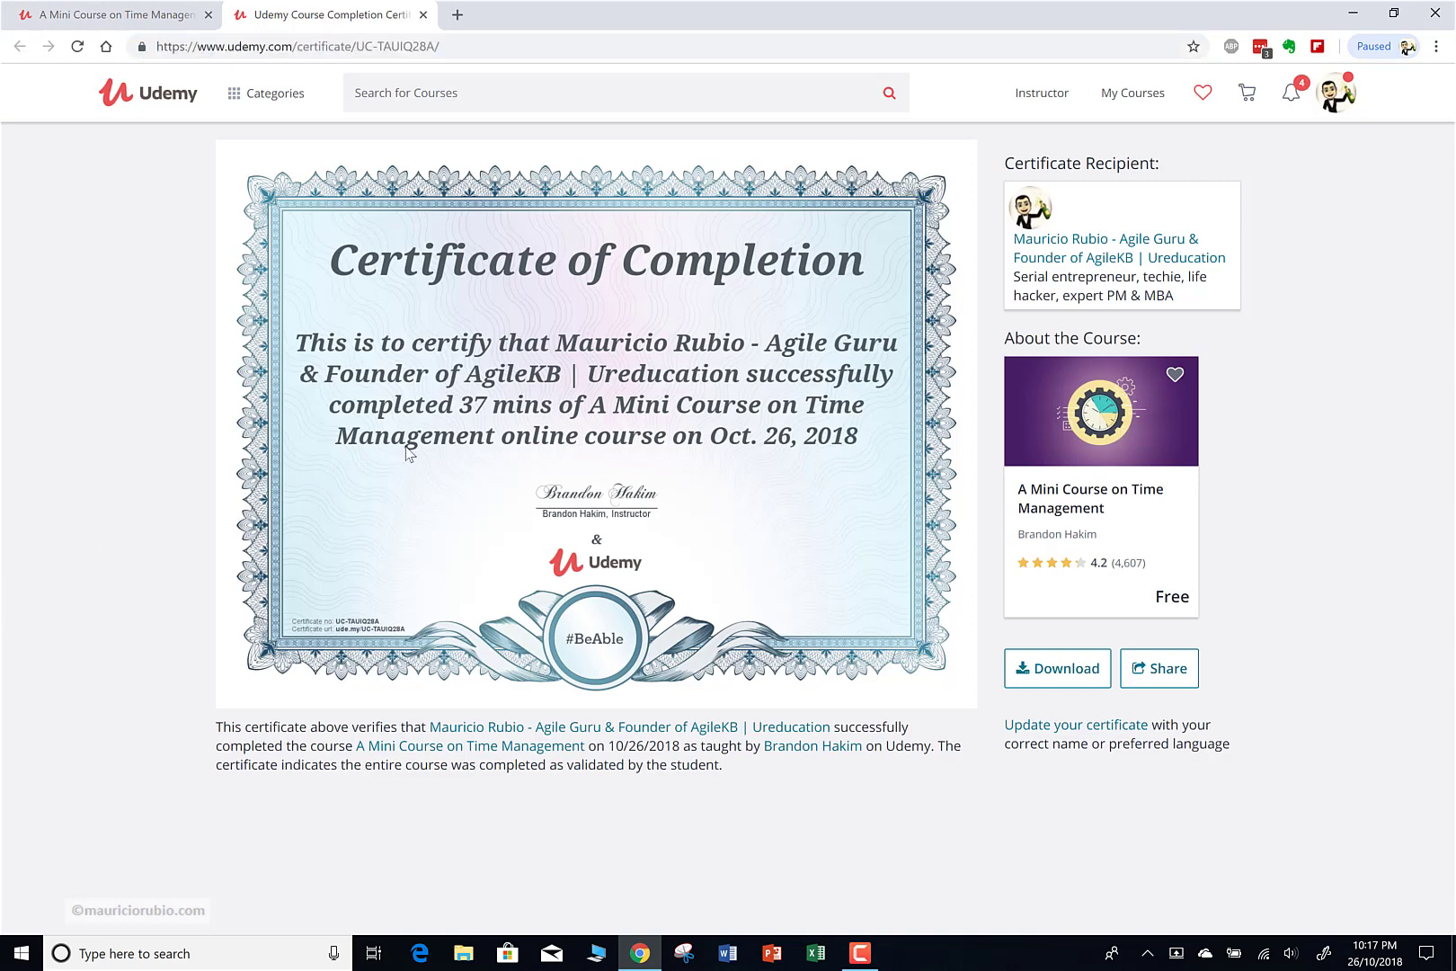
pyautogui.moveTo(746, 347); pyautogui.dragTo(619, 350)
pyautogui.moveTo(1337, 100)
pyautogui.click(94, 15)
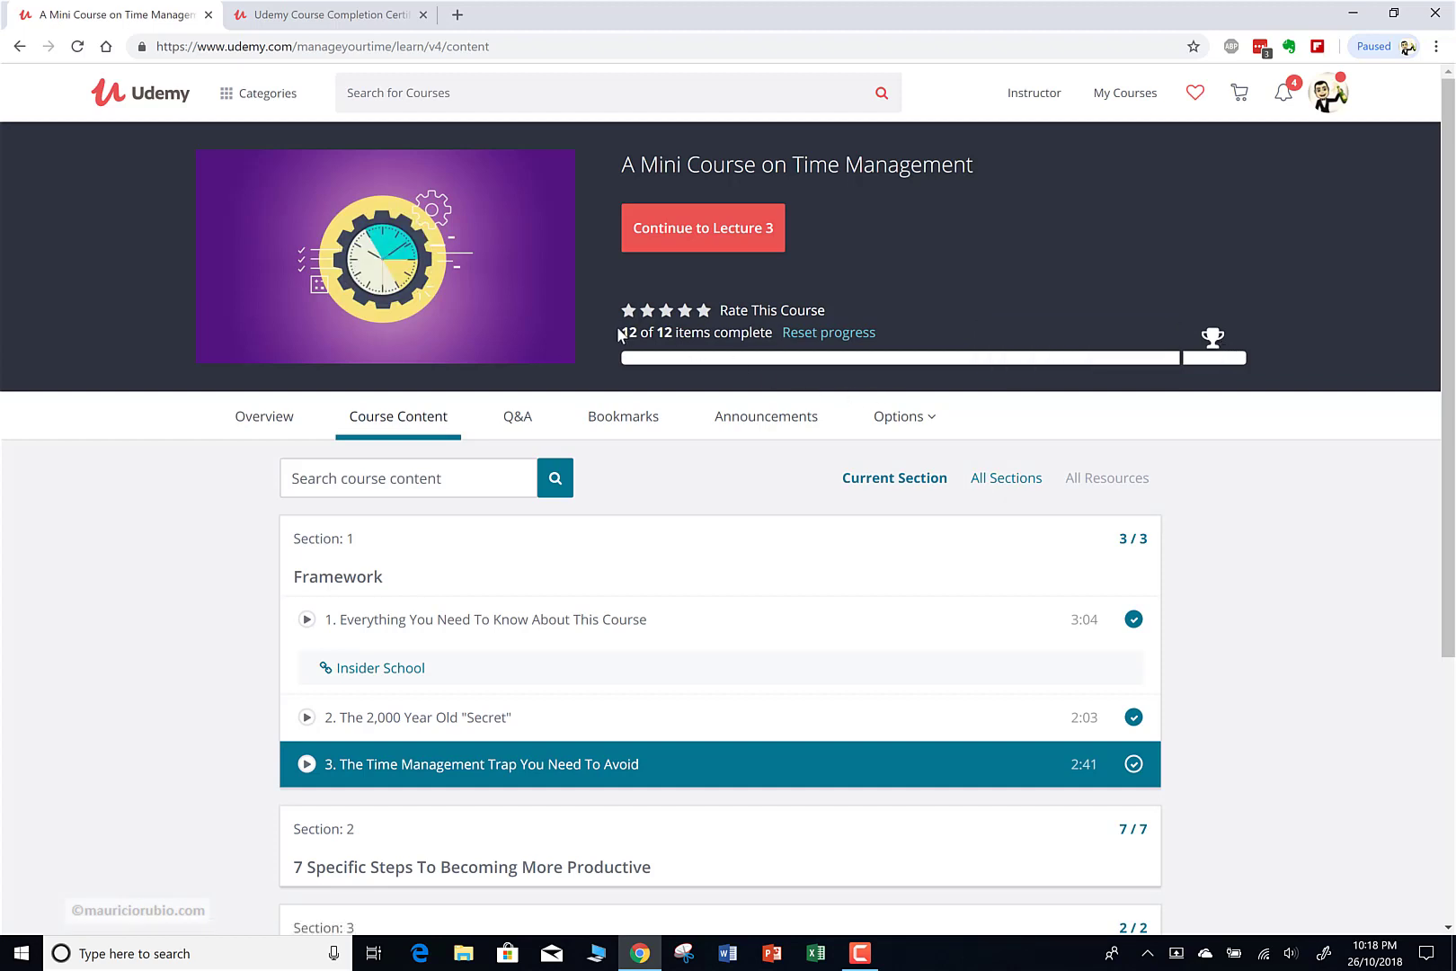
# - Open the certificate of completion from the trophy, then return to the course content tab
pyautogui.moveTo(774, 332); pyautogui.dragTo(620, 332)
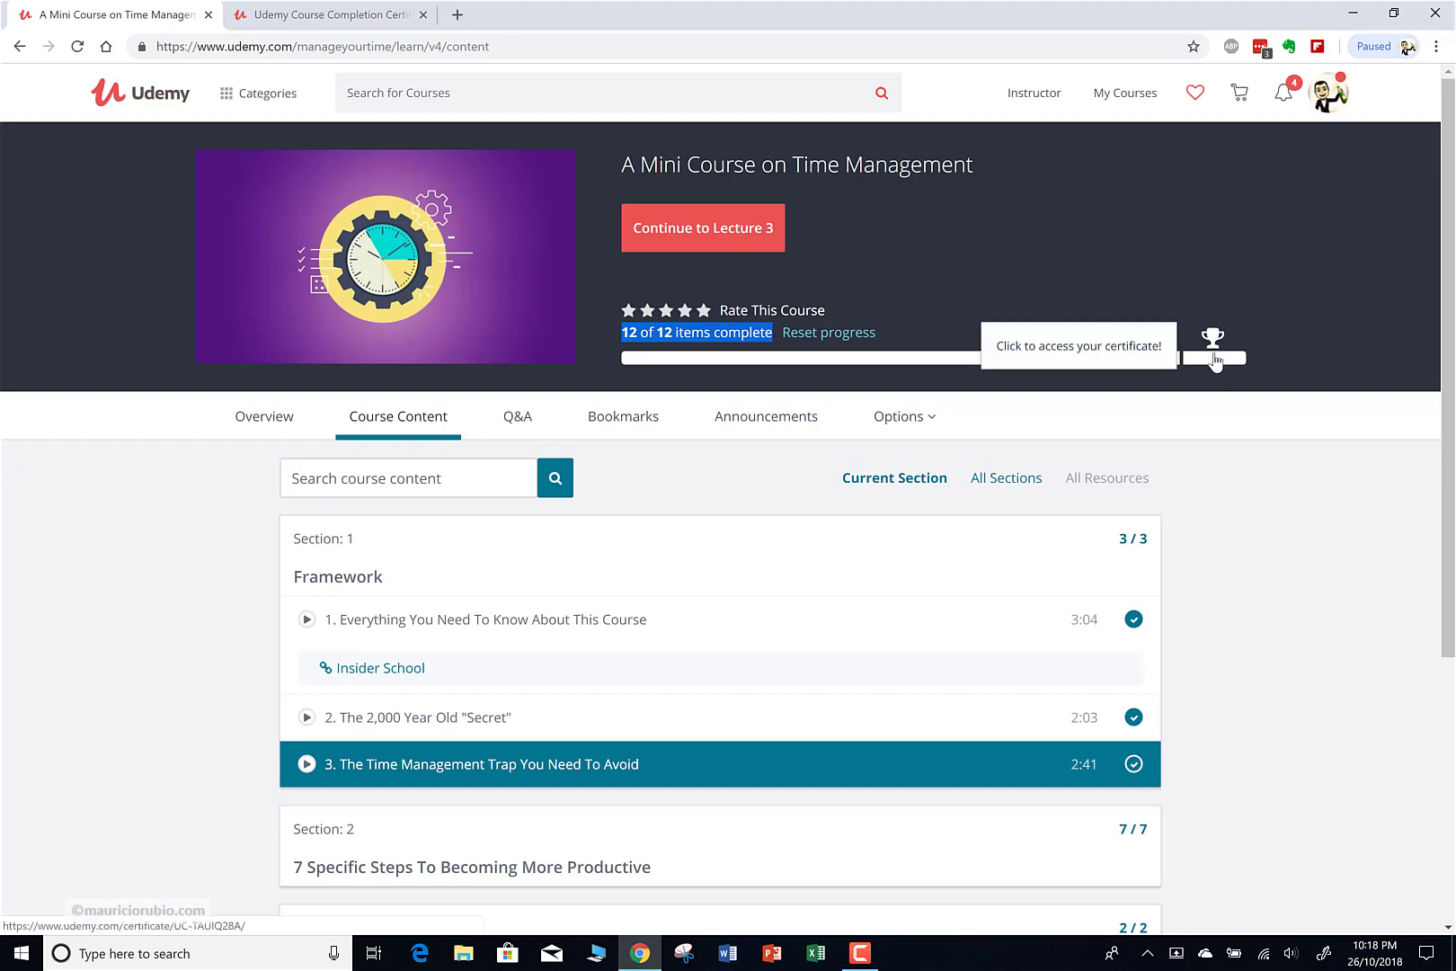
pyautogui.click(1214, 358)
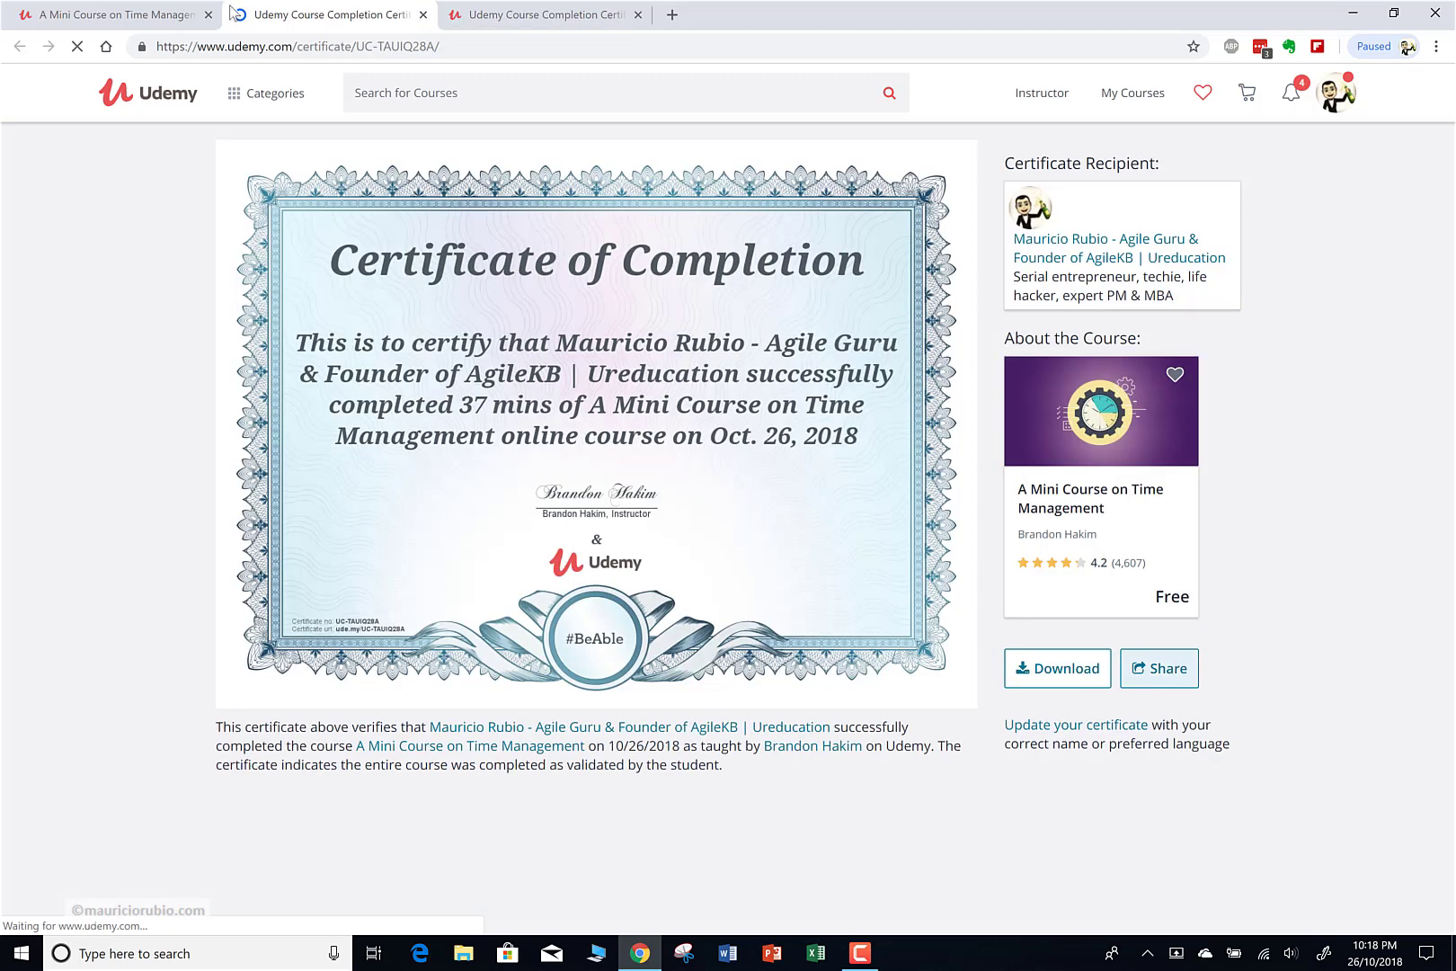
pyautogui.click(136, 13)
# - Untick lecture 1 to mark it as not complete
pyautogui.click(1269, 504)
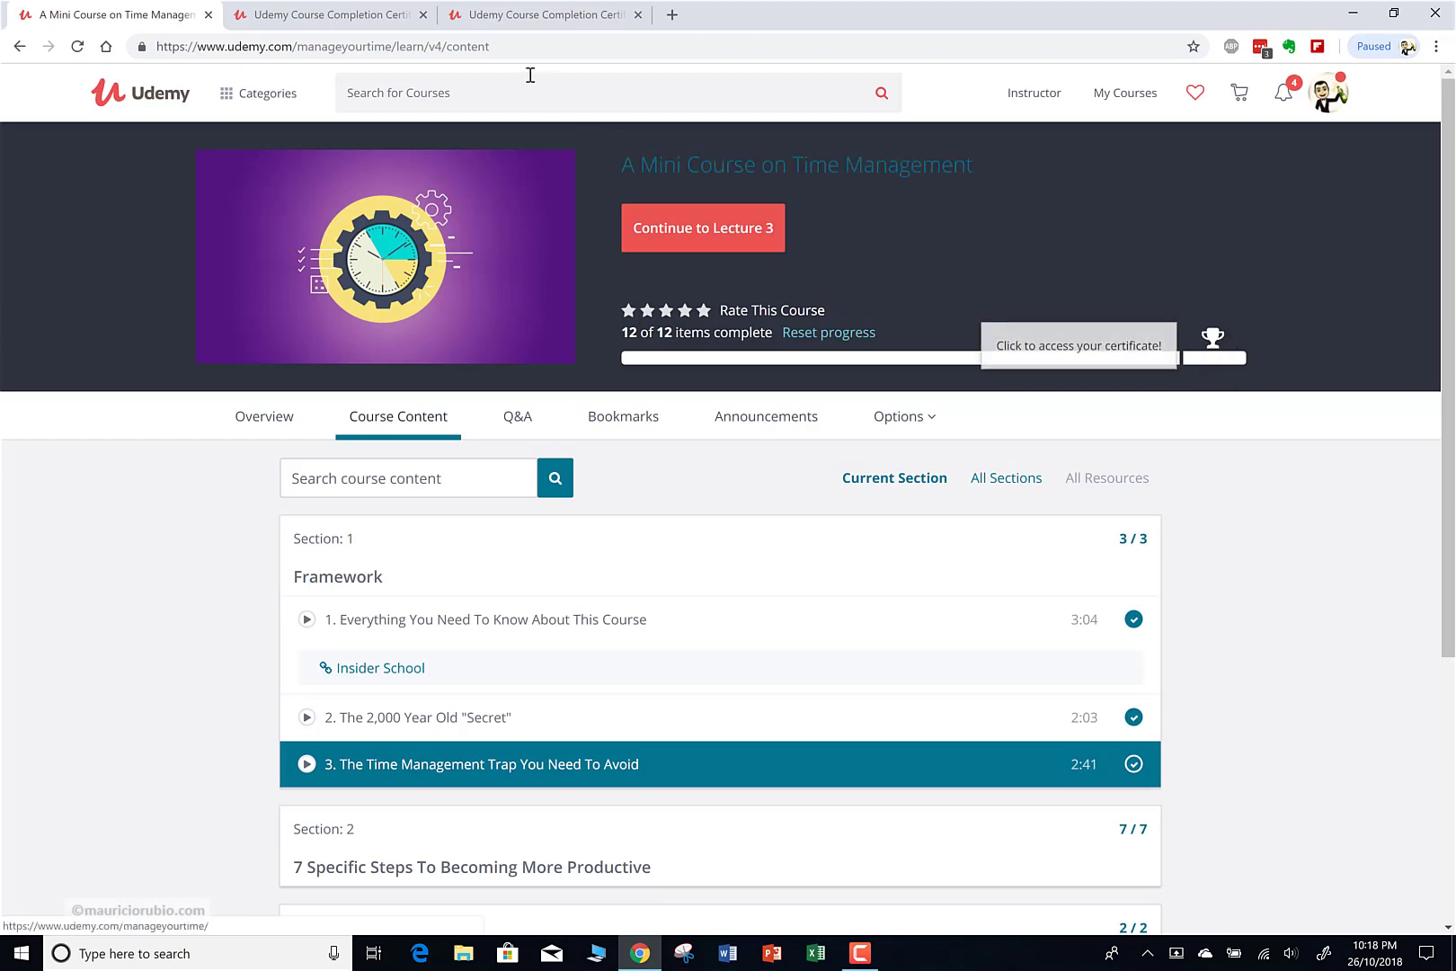
pyautogui.click(504, 47)
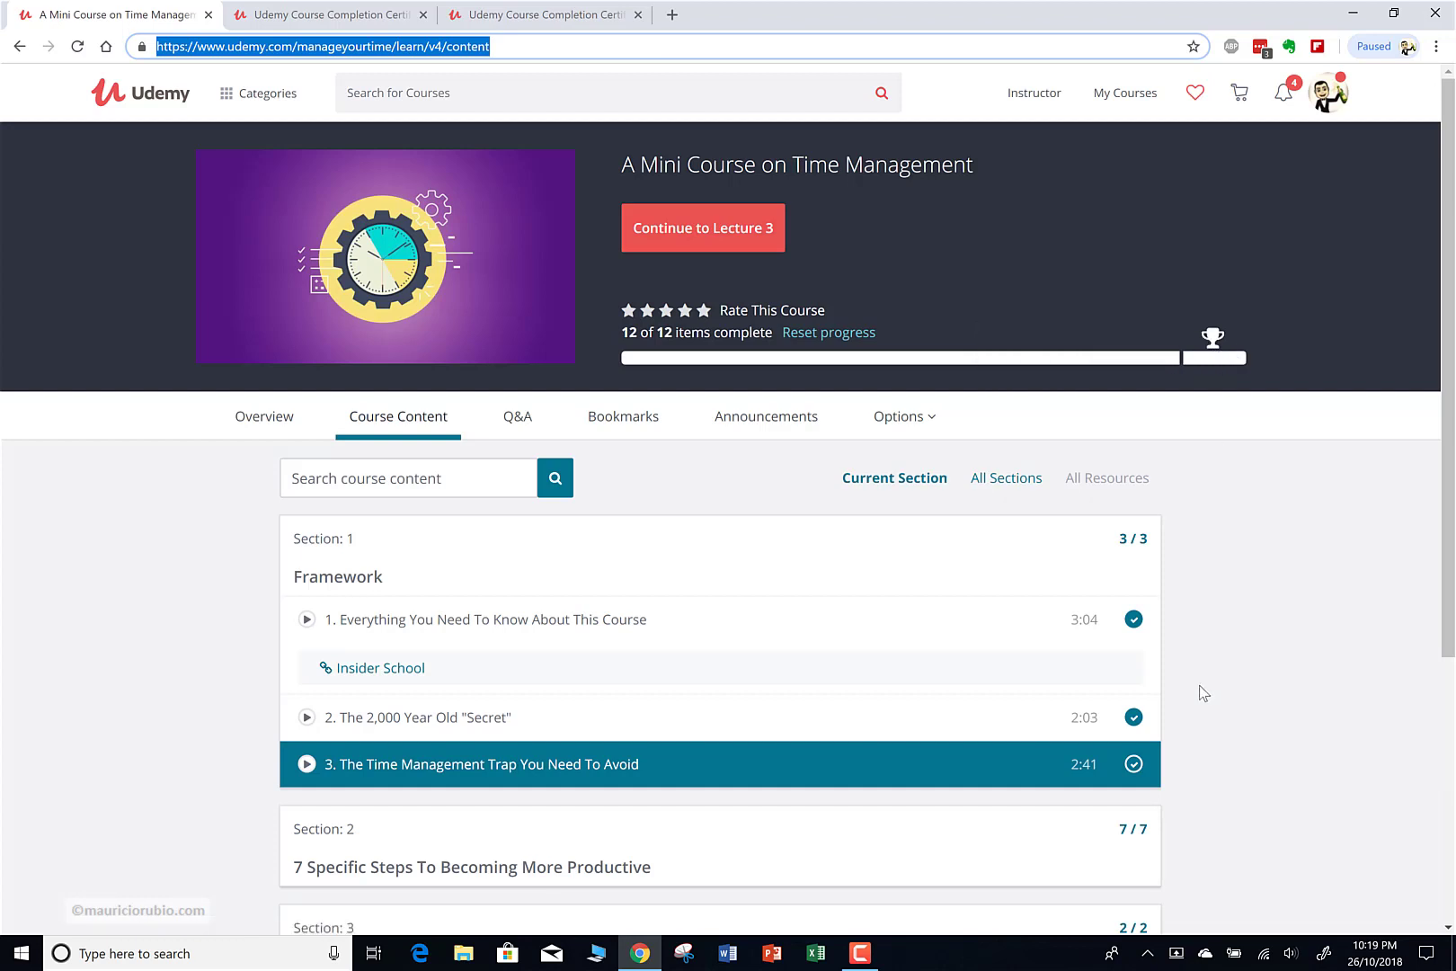
pyautogui.click(1133, 623)
pyautogui.click(1133, 632)
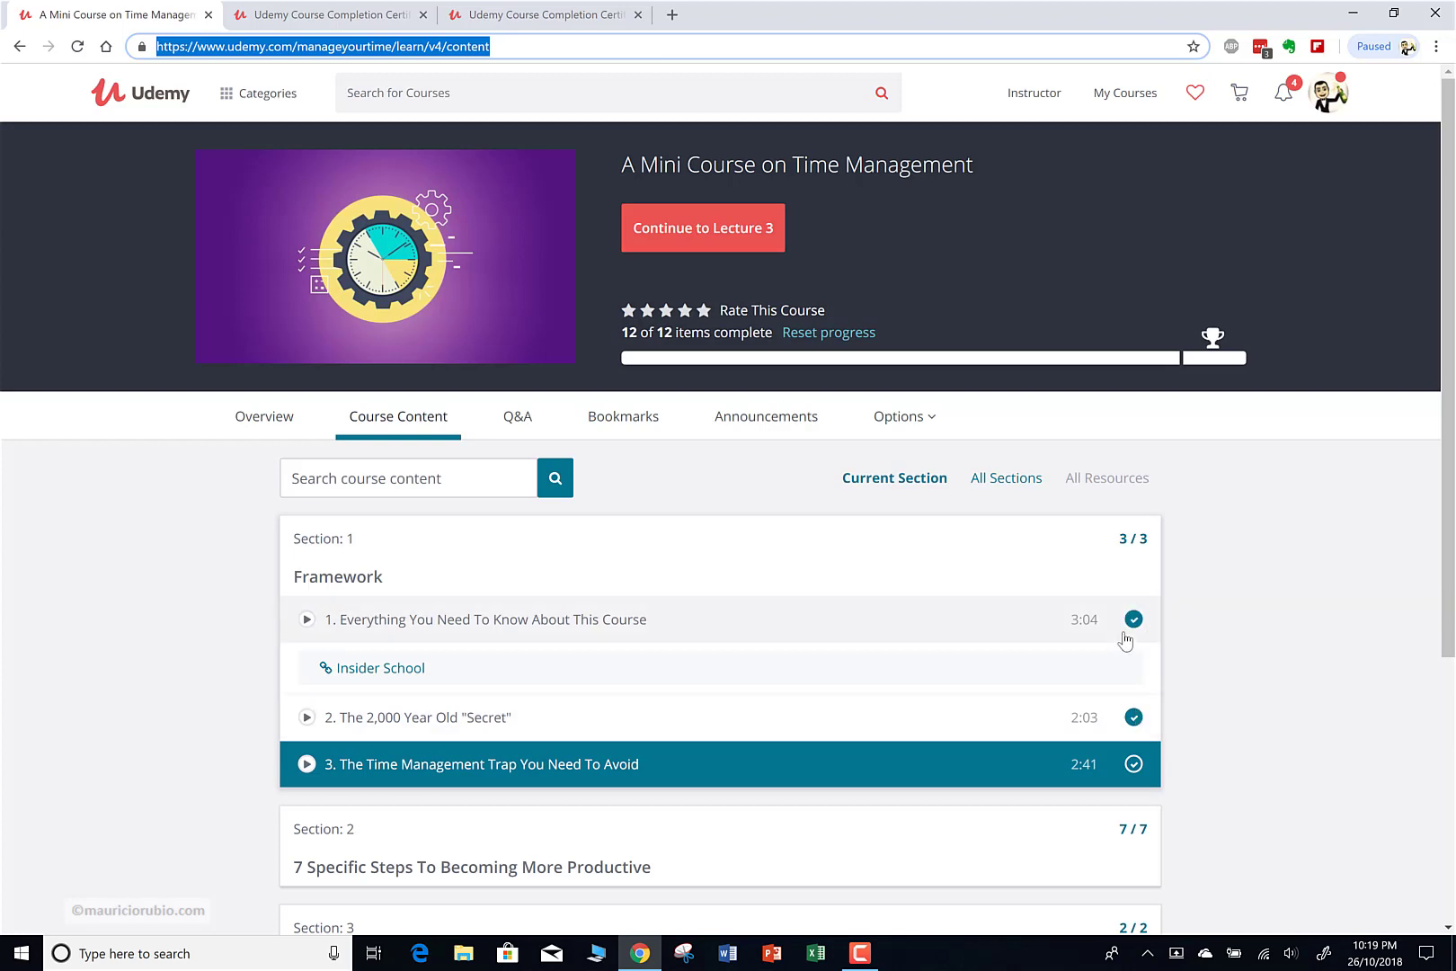
pyautogui.click(1131, 629)
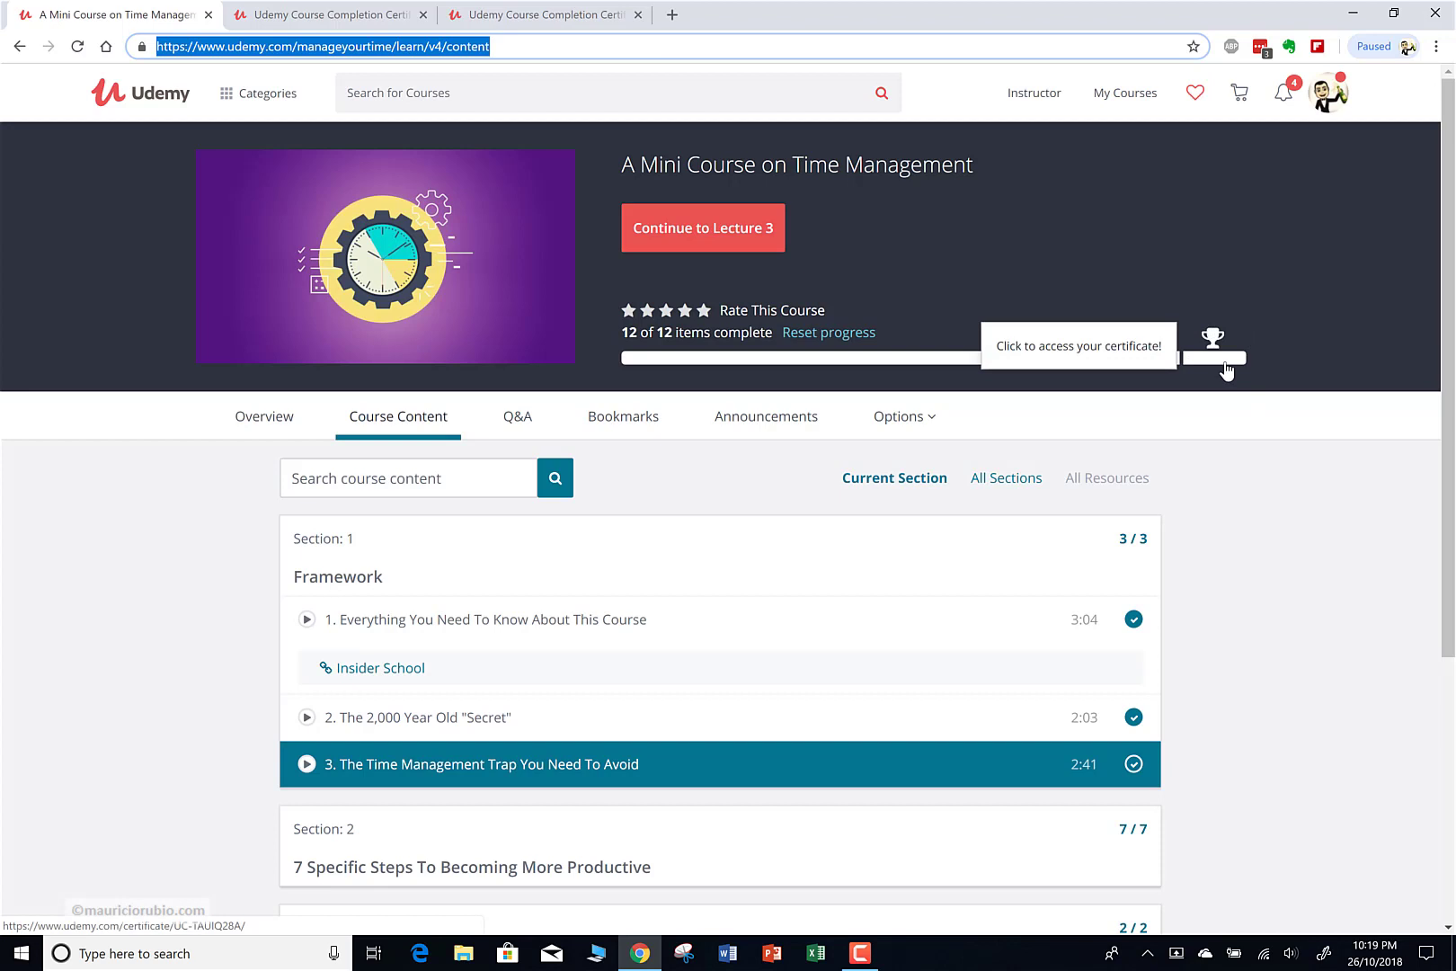
pyautogui.click(1283, 601)
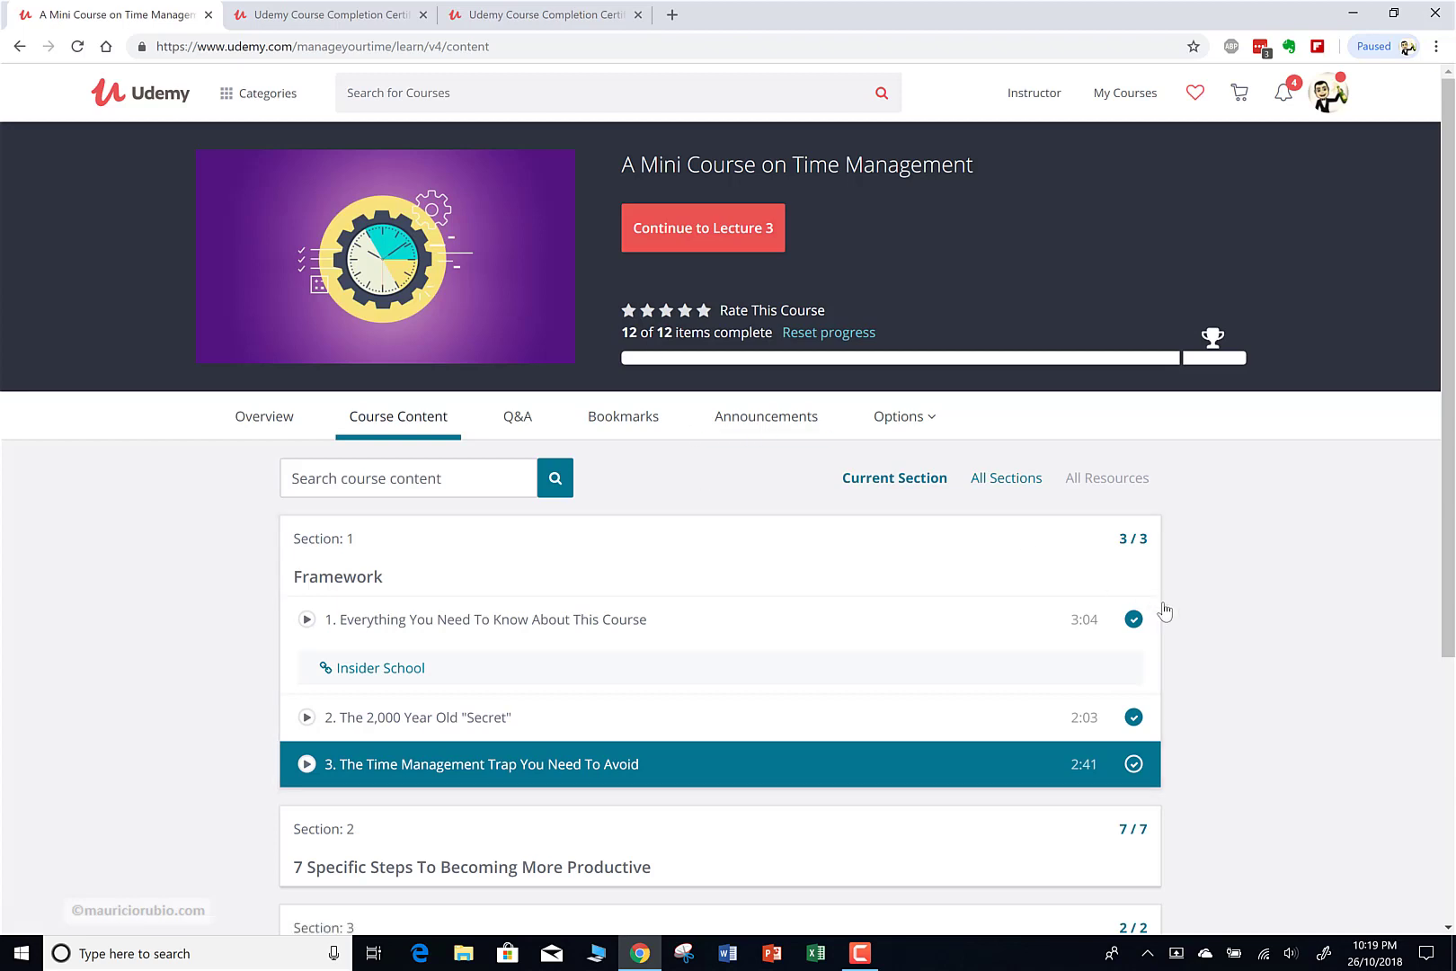
pyautogui.moveTo(774, 332); pyautogui.dragTo(620, 332)
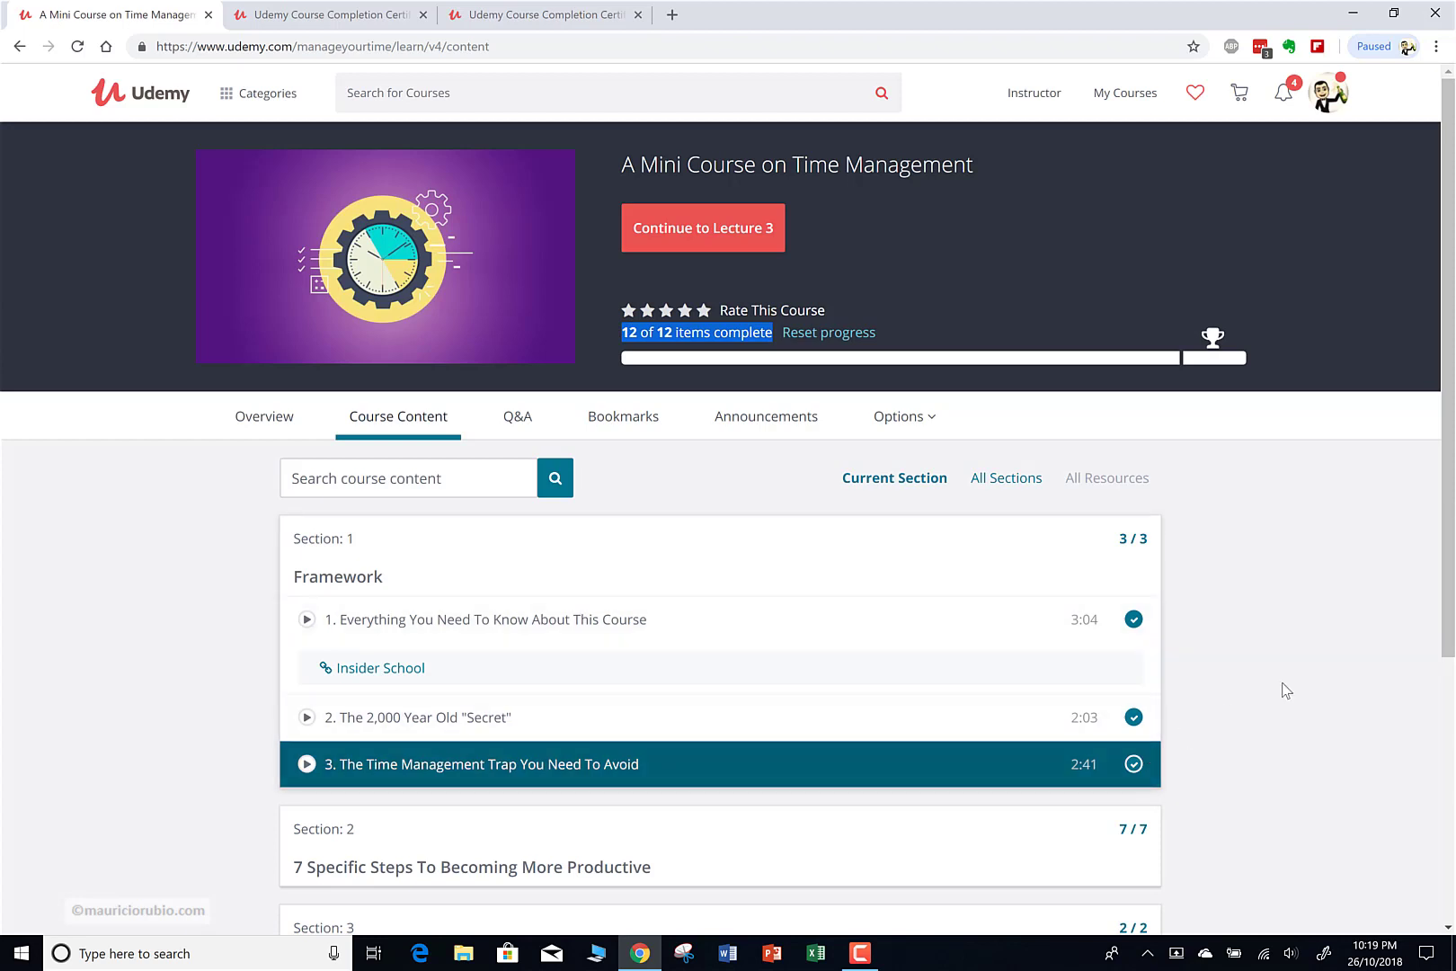
pyautogui.click(1318, 678)
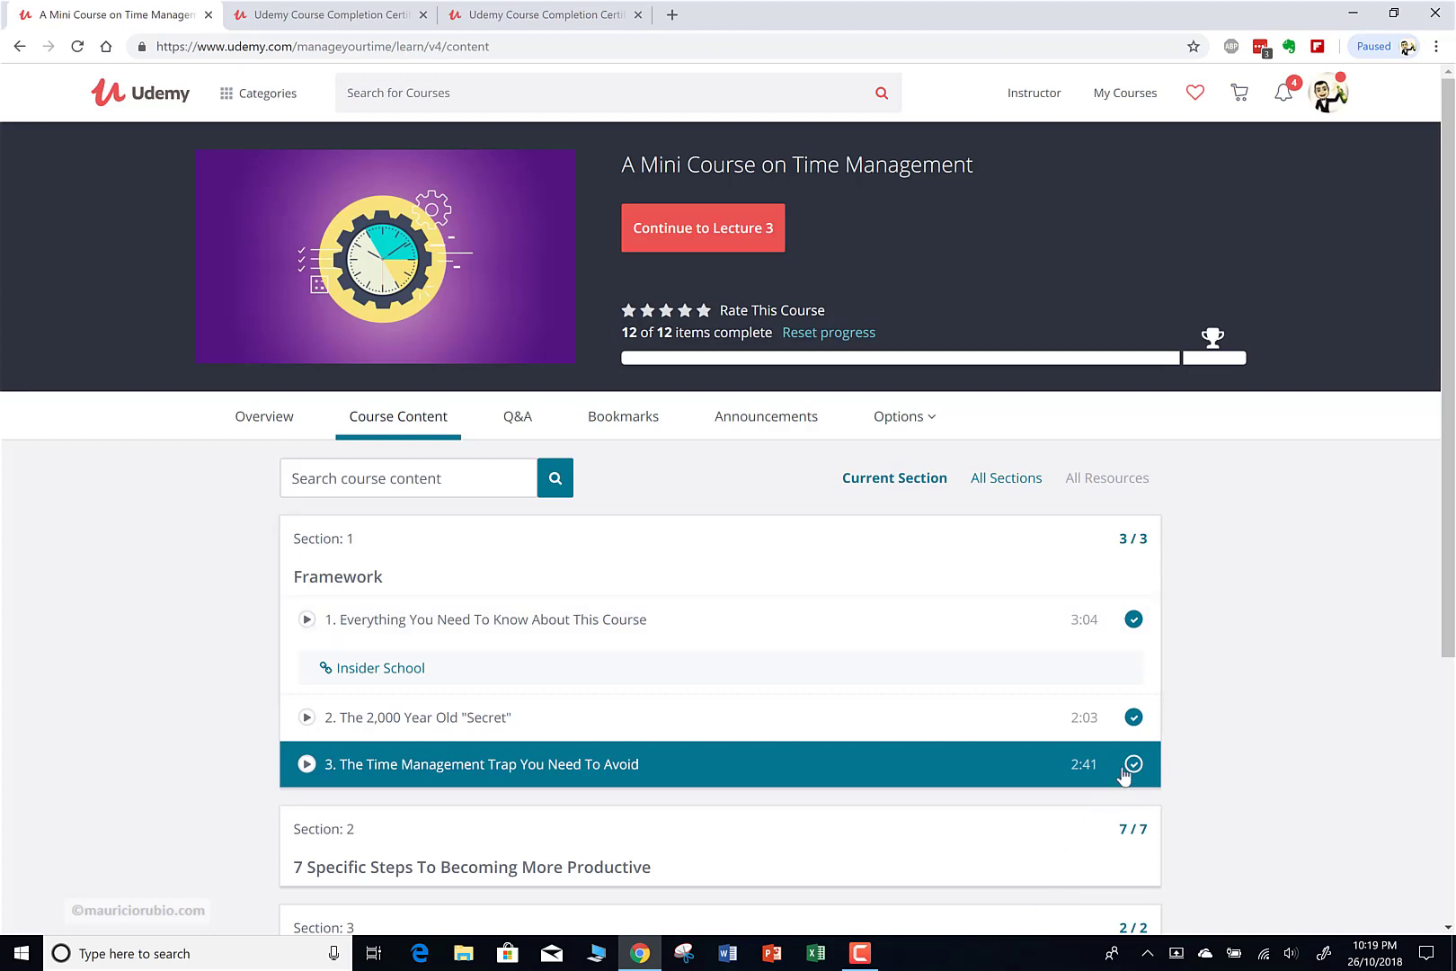
pyautogui.click(1133, 719)
pyautogui.click(1133, 718)
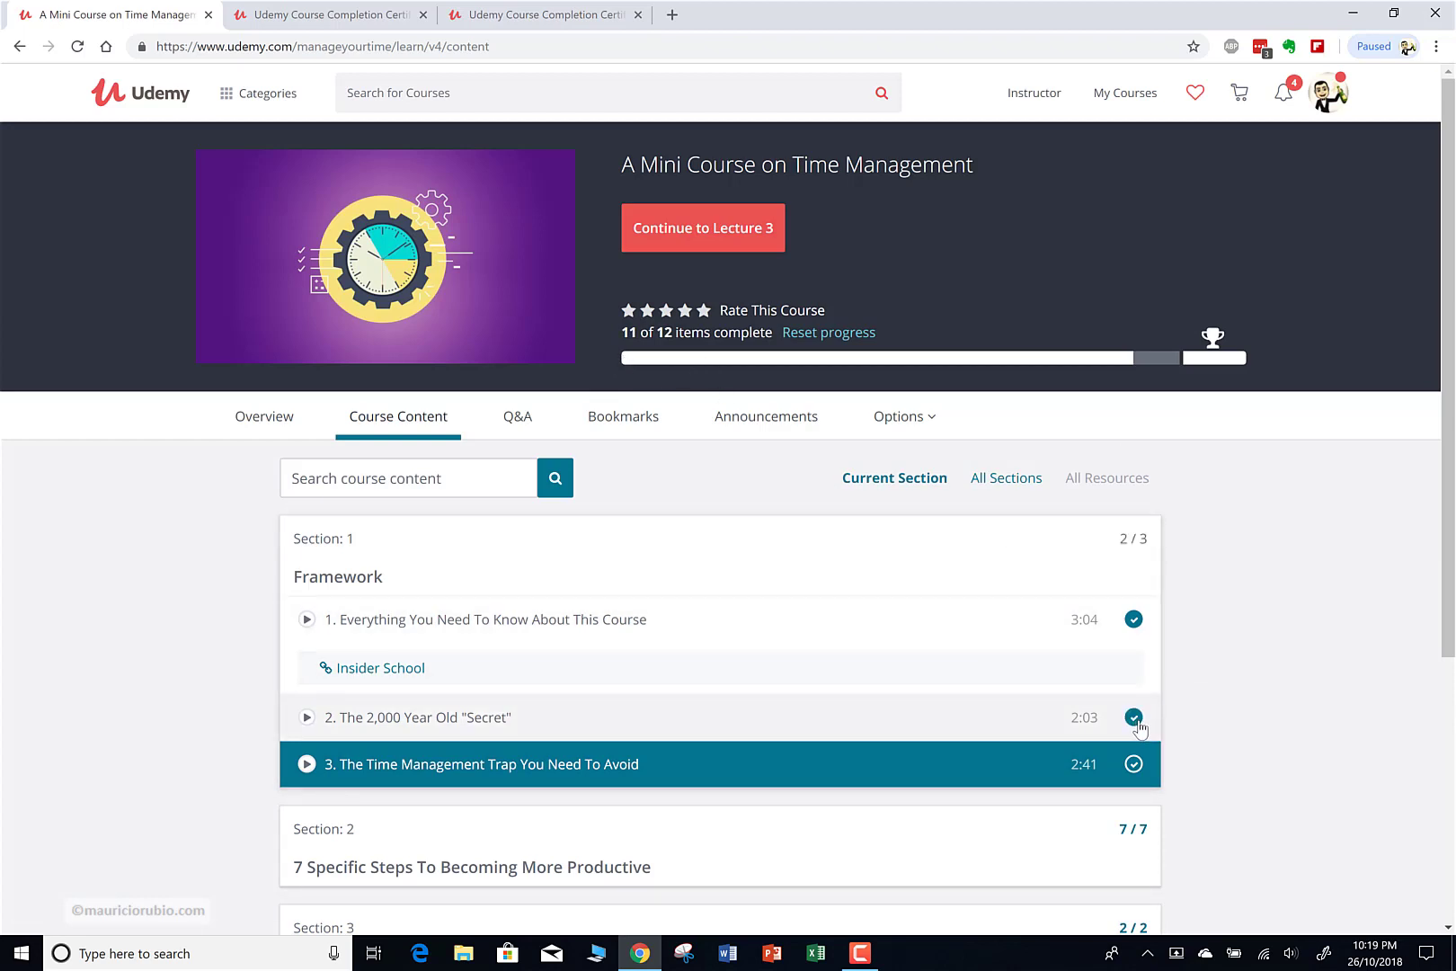